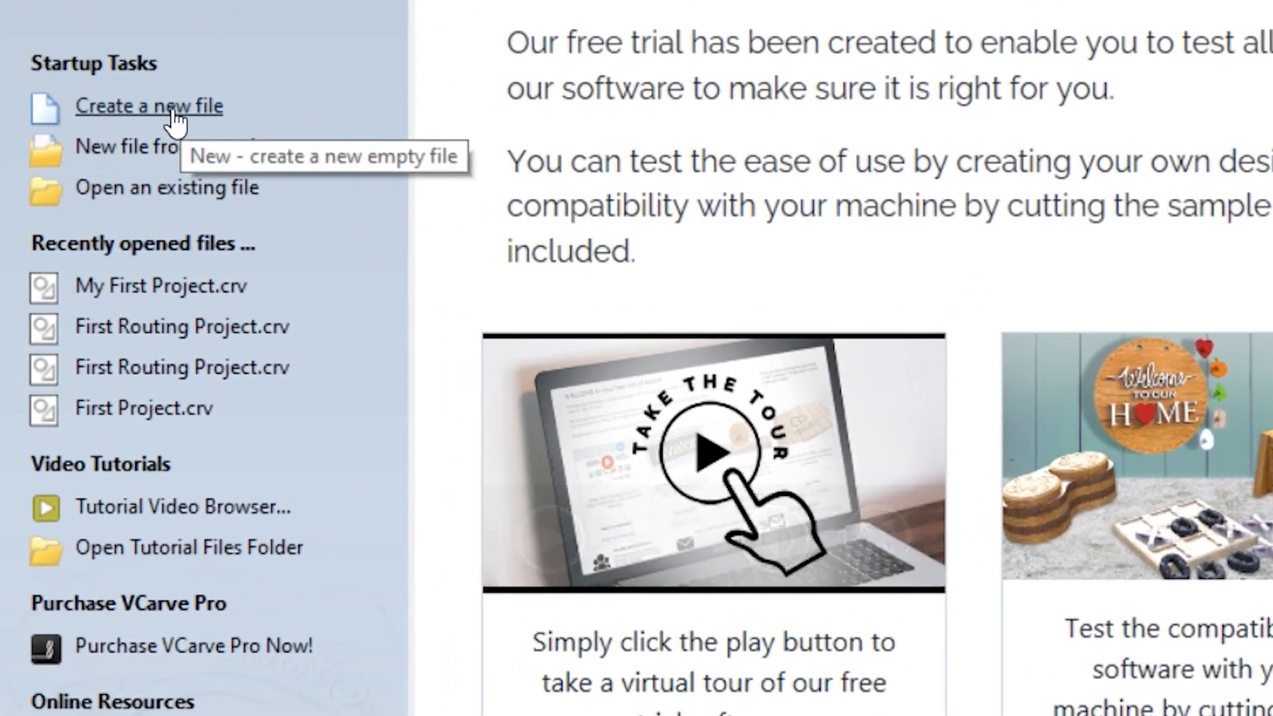
Step: Create a new file as a single-sided job with units in millimetres
{"action": "left_click", "coordinate": [171, 111]}
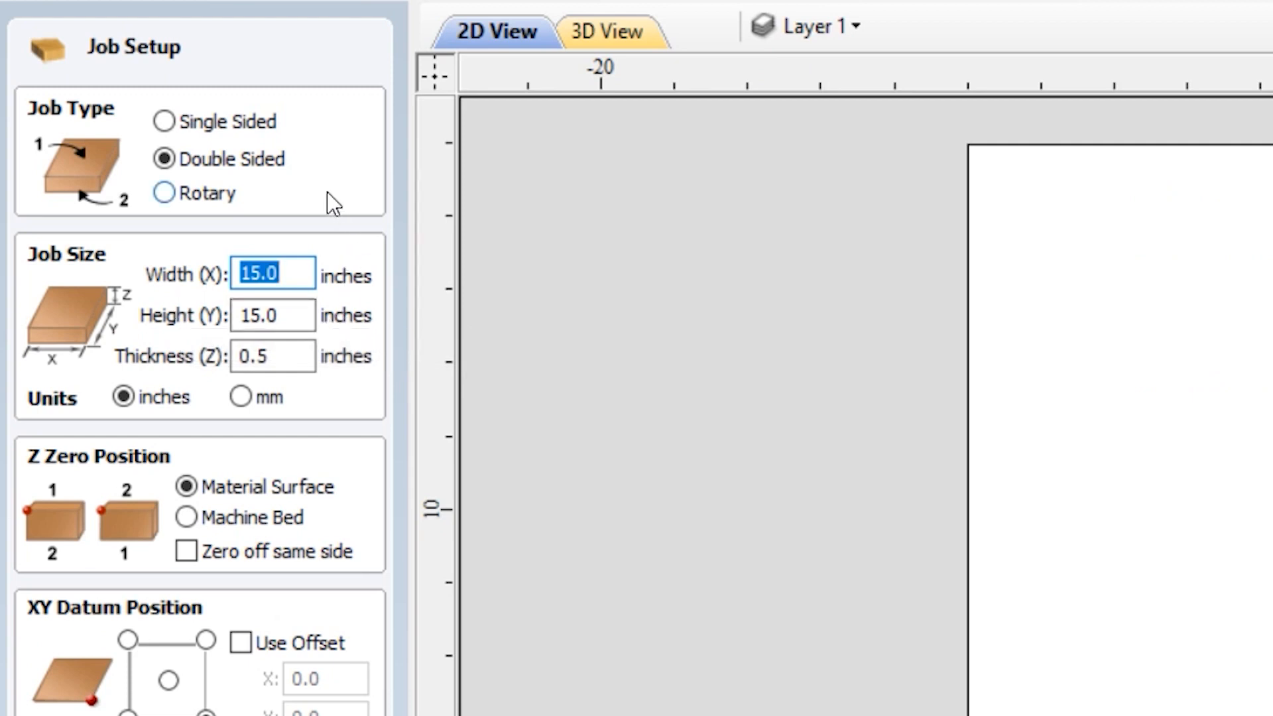
{"action": "left_click", "coordinate": [166, 122]}
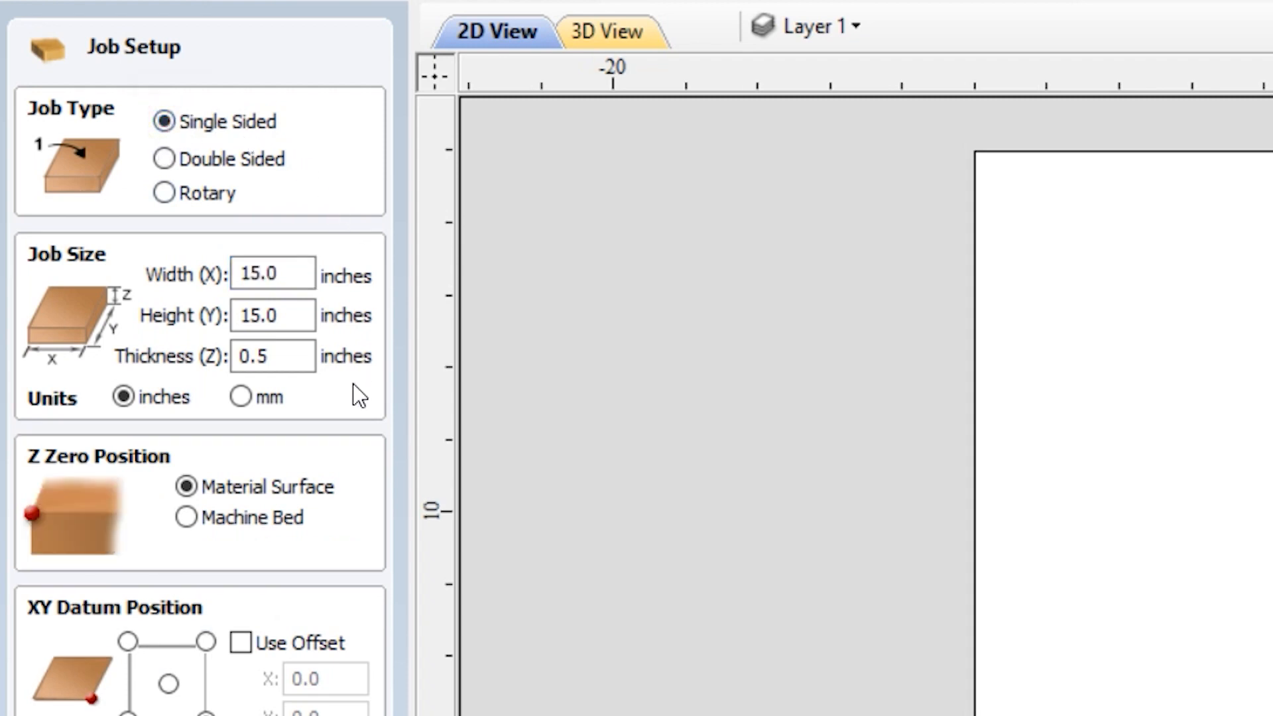
{"action": "left_click", "coordinate": [243, 397]}
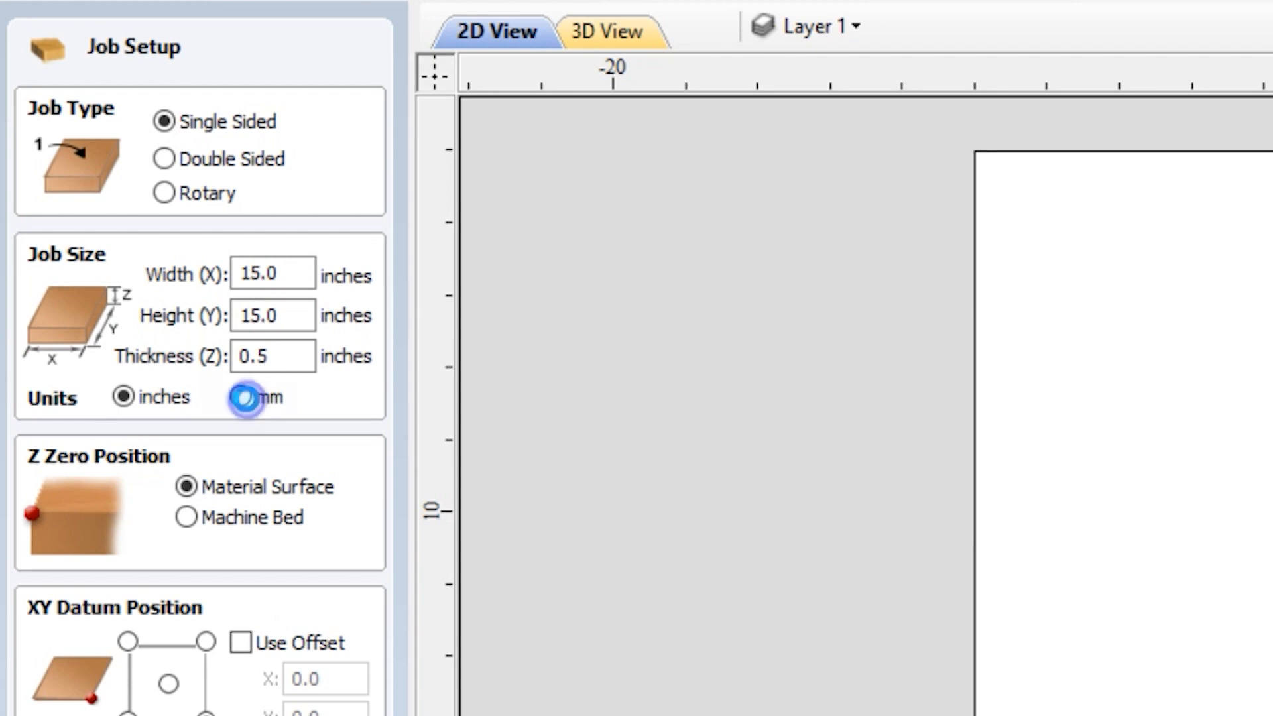
Step: Set the job size to 600 mm width, 400 mm height and 12 mm thickness
{"action": "double_click", "coordinate": [304, 272]}
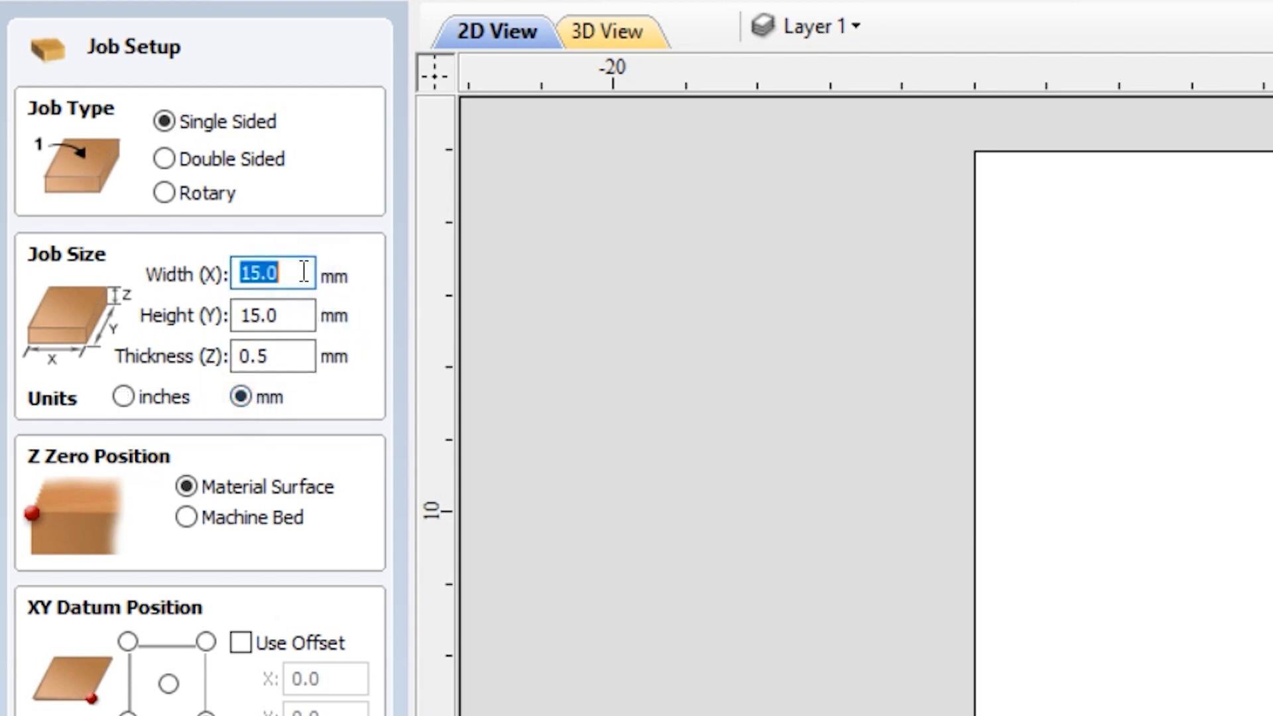
{"action": "type", "text": "600"}
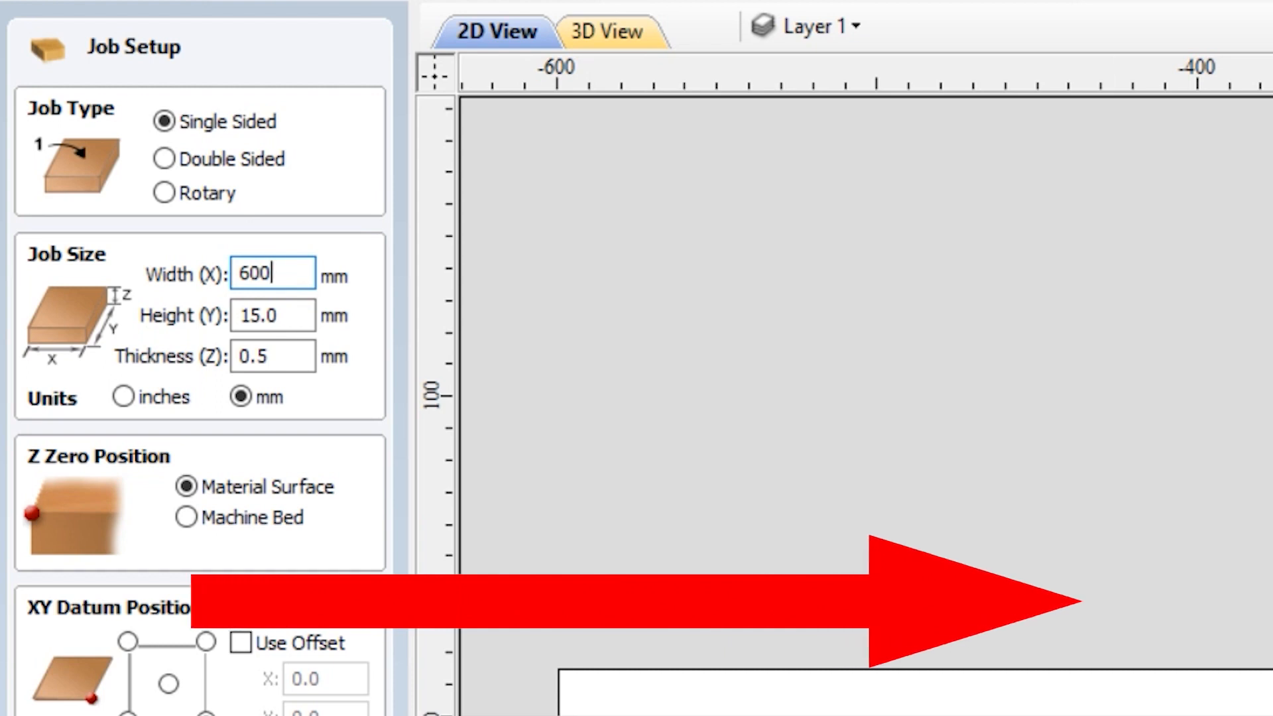
{"action": "double_click", "coordinate": [305, 320]}
{"action": "type", "text": "400"}
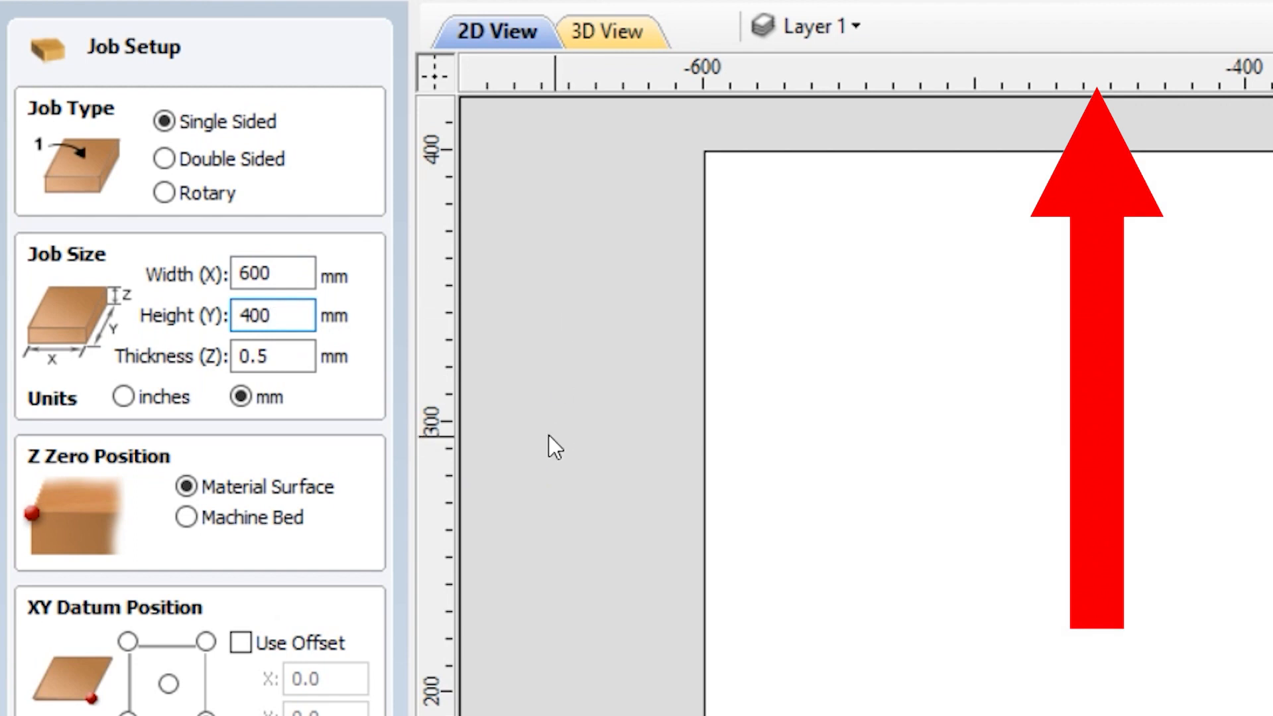
{"action": "double_click", "coordinate": [295, 356]}
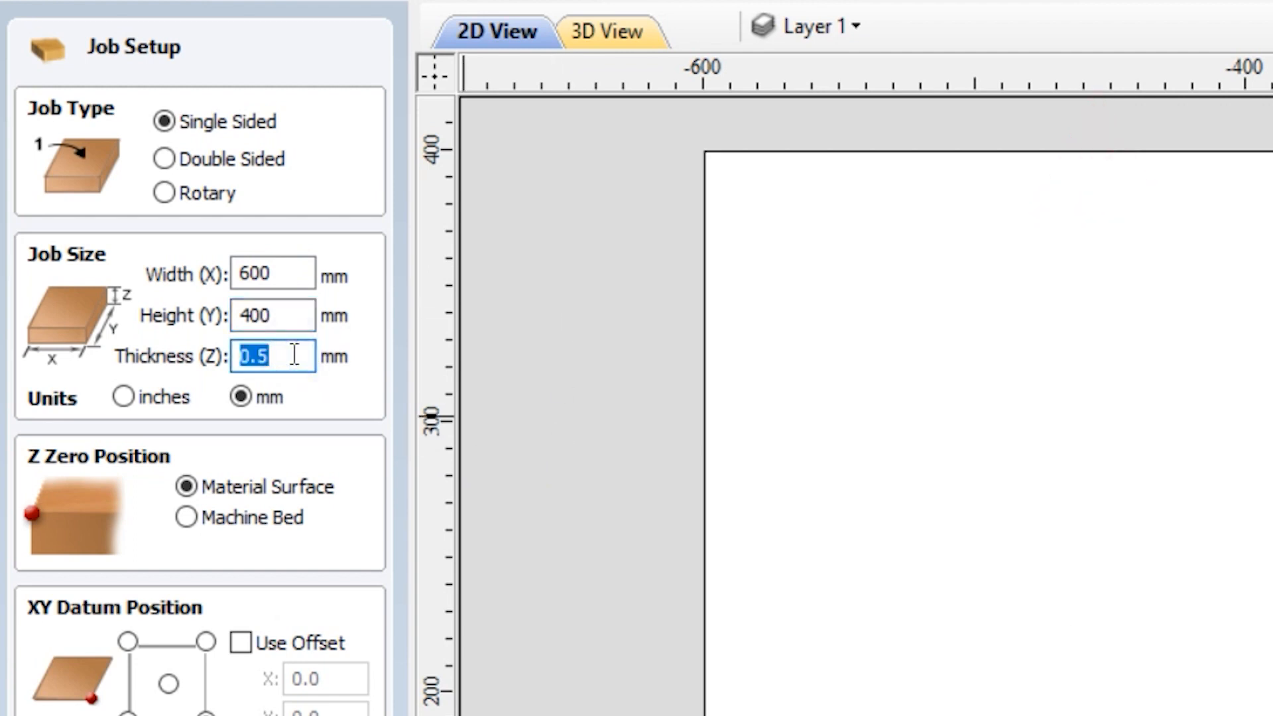
{"action": "type", "text": "12"}
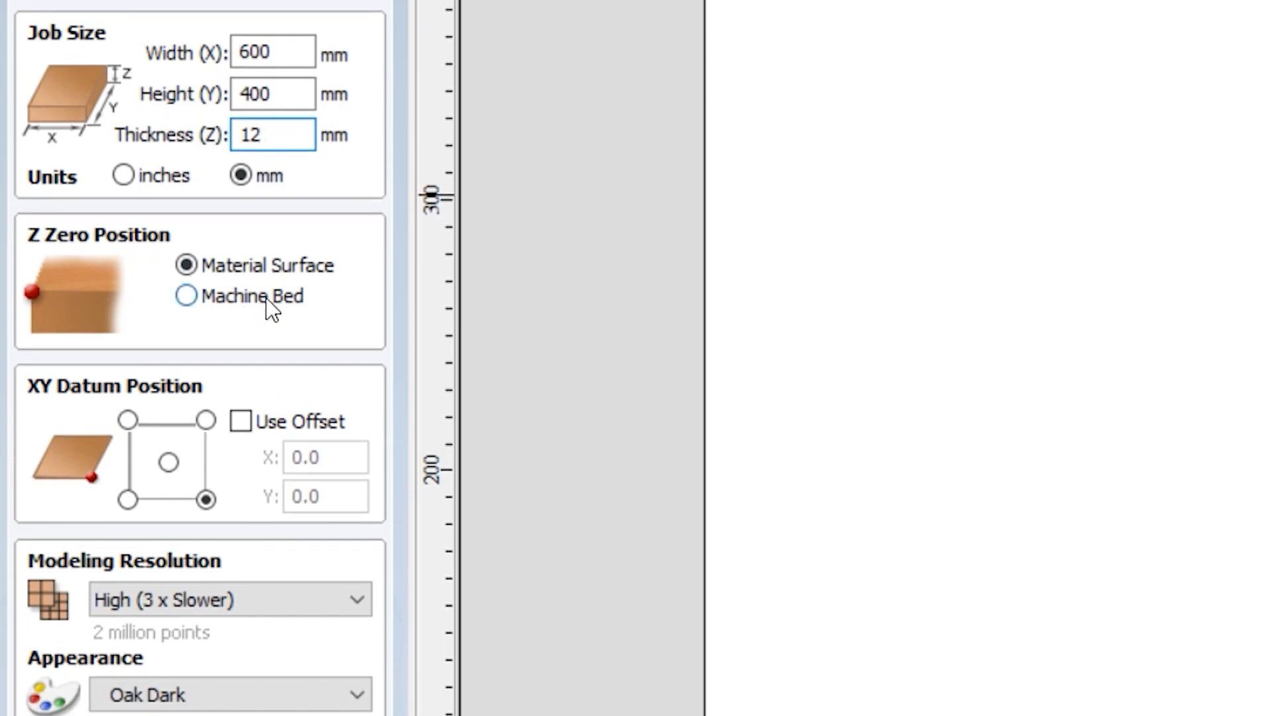
Step: Set the Z zero position to Machine Bed and the XY datum to the material's lower-left corner
{"action": "left_click", "coordinate": [187, 297]}
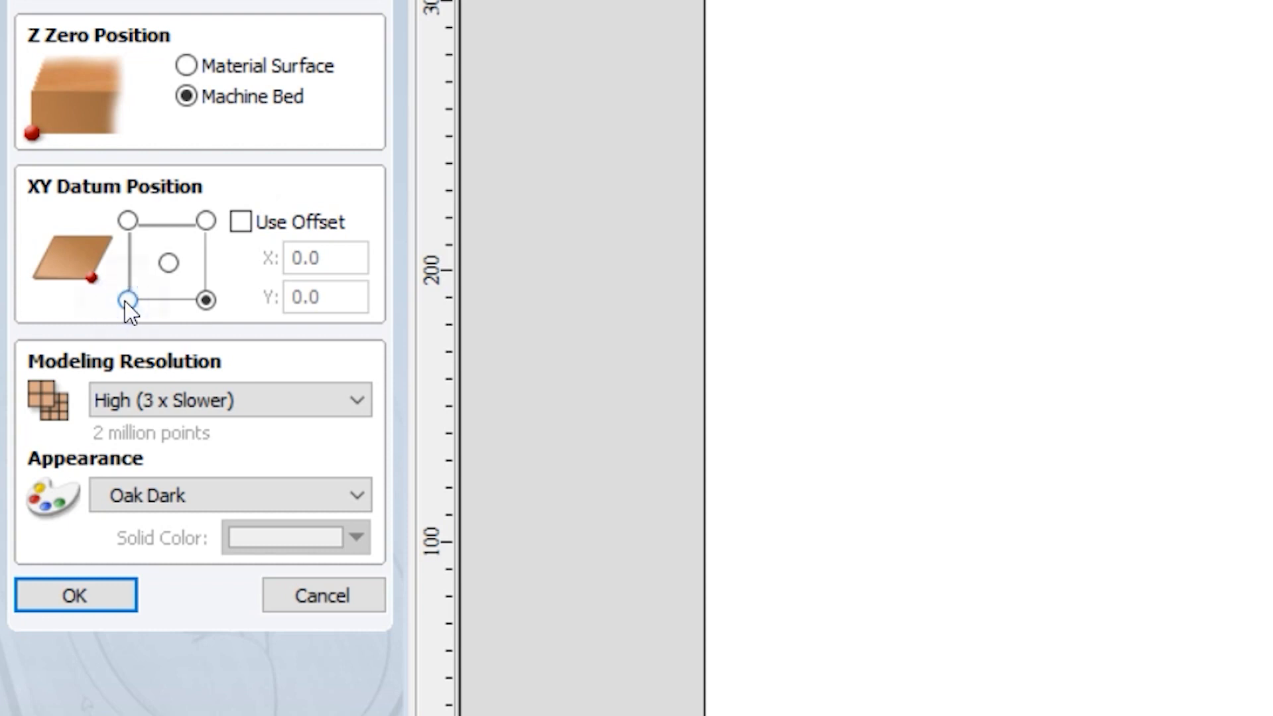
{"action": "left_click", "coordinate": [127, 301]}
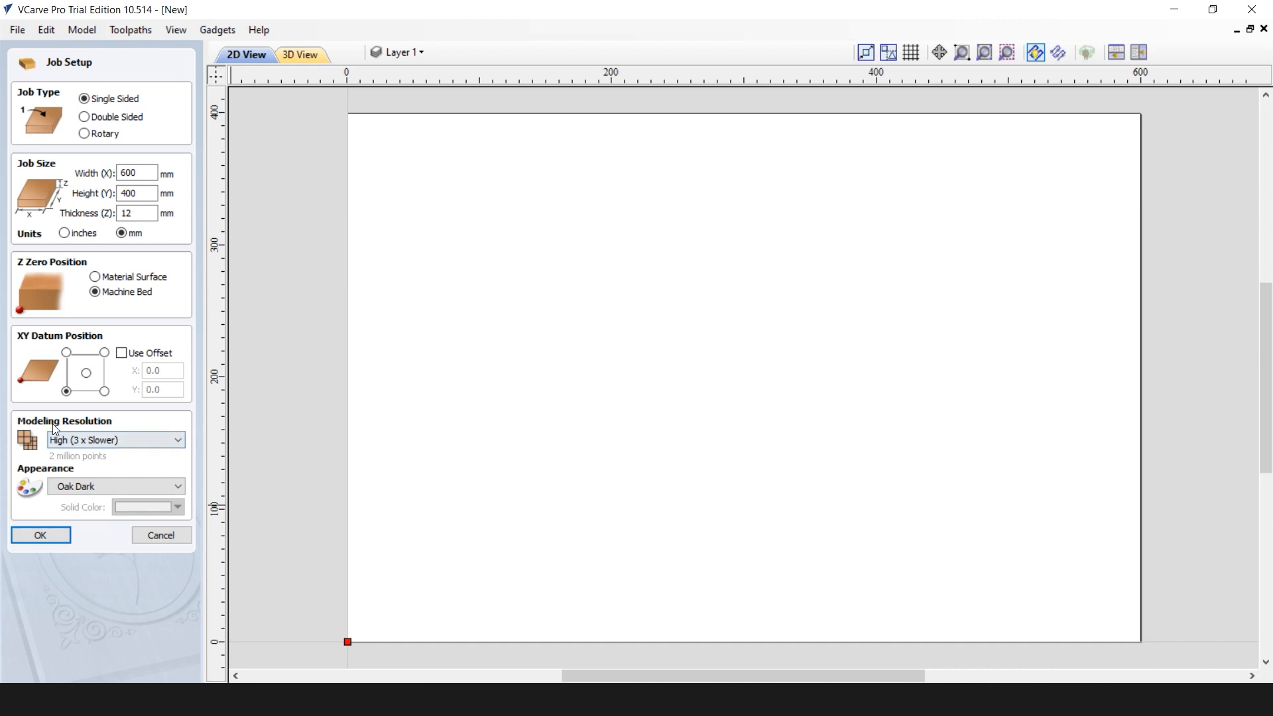
Step: Set the modeling resolution to Standard (fastest) and the material appearance to Birch, and accept the job setup
{"action": "left_click", "coordinate": [86, 442]}
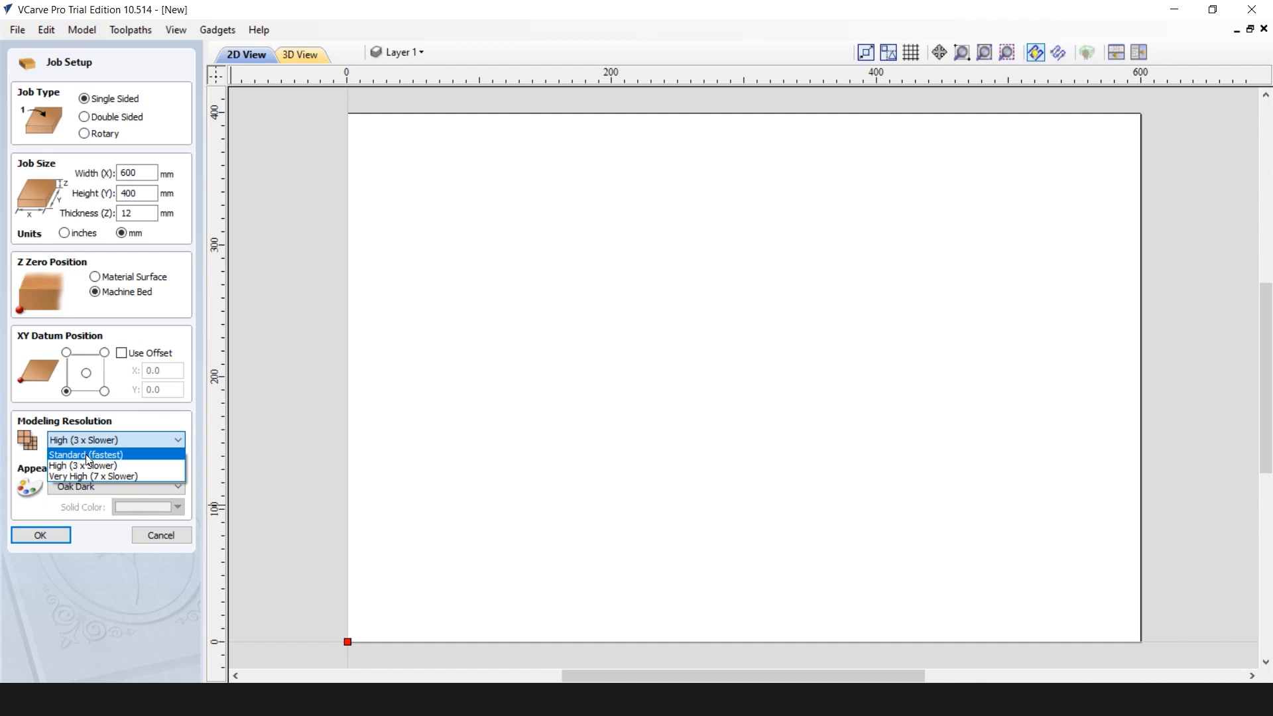
{"action": "left_click", "coordinate": [85, 455]}
{"action": "left_click", "coordinate": [106, 488]}
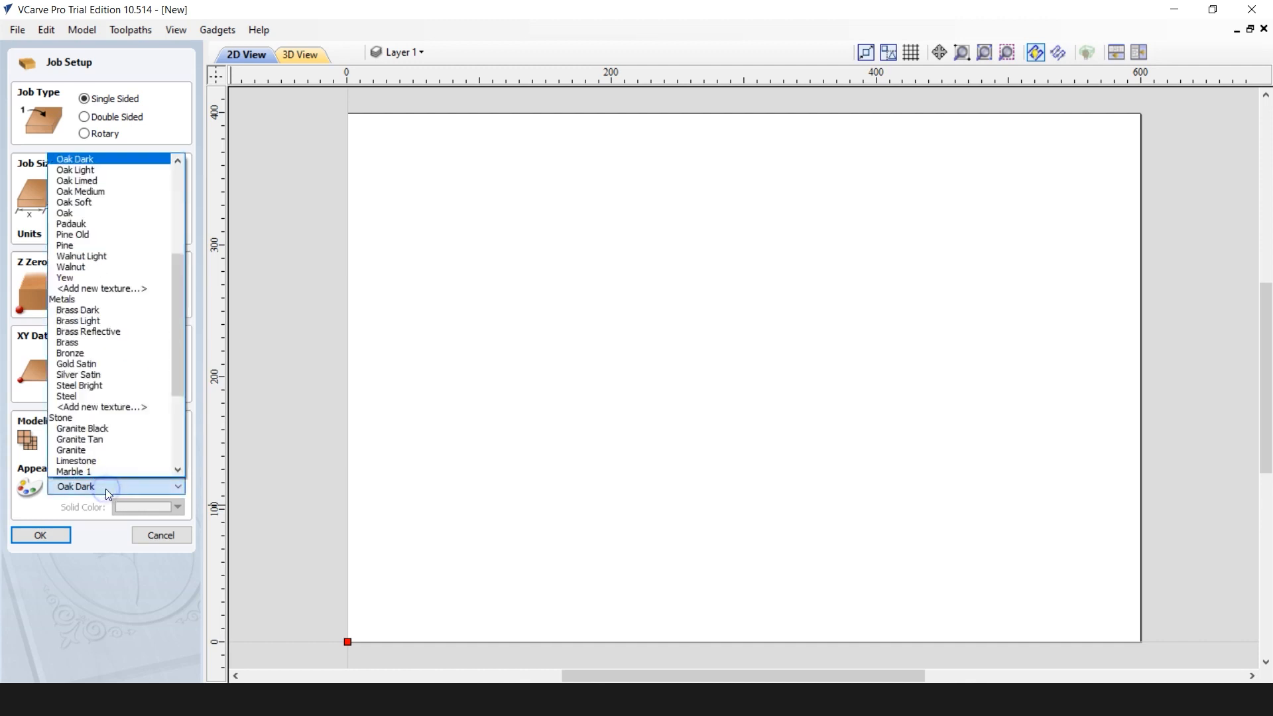
{"action": "left_click_drag", "start_coordinate": [181, 331], "coordinate": [180, 247]}
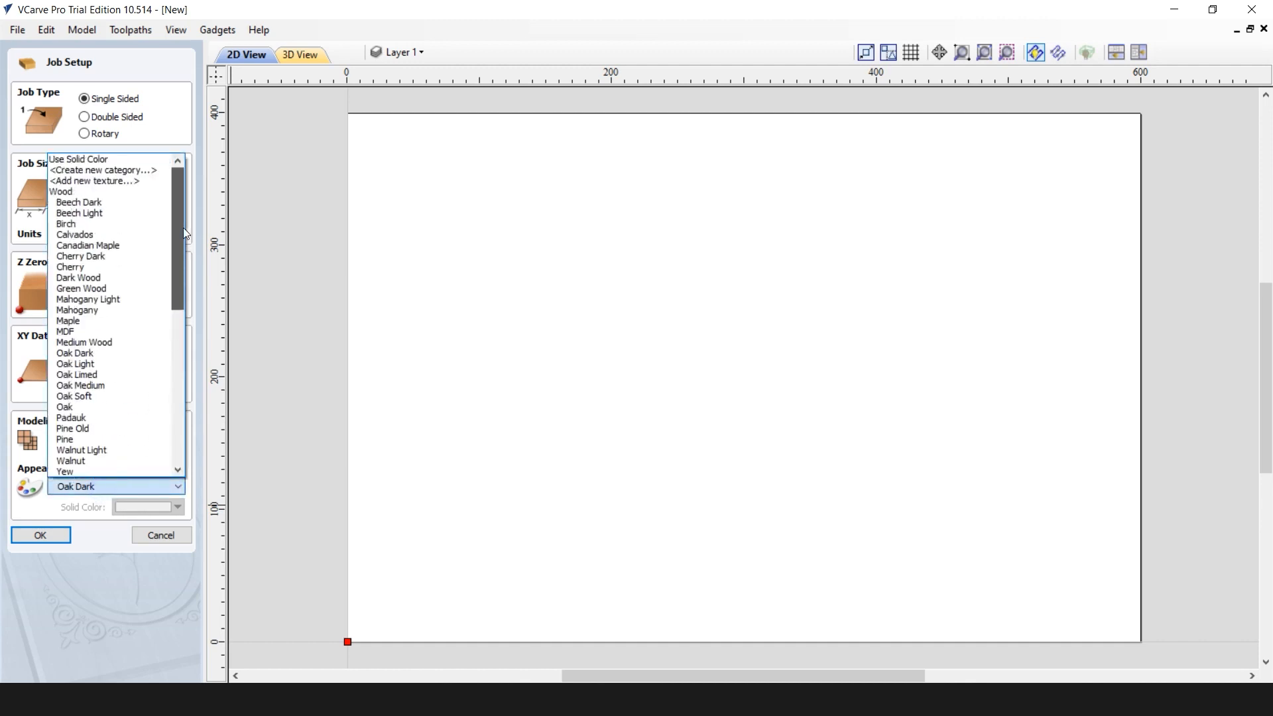
{"action": "left_click", "coordinate": [96, 225]}
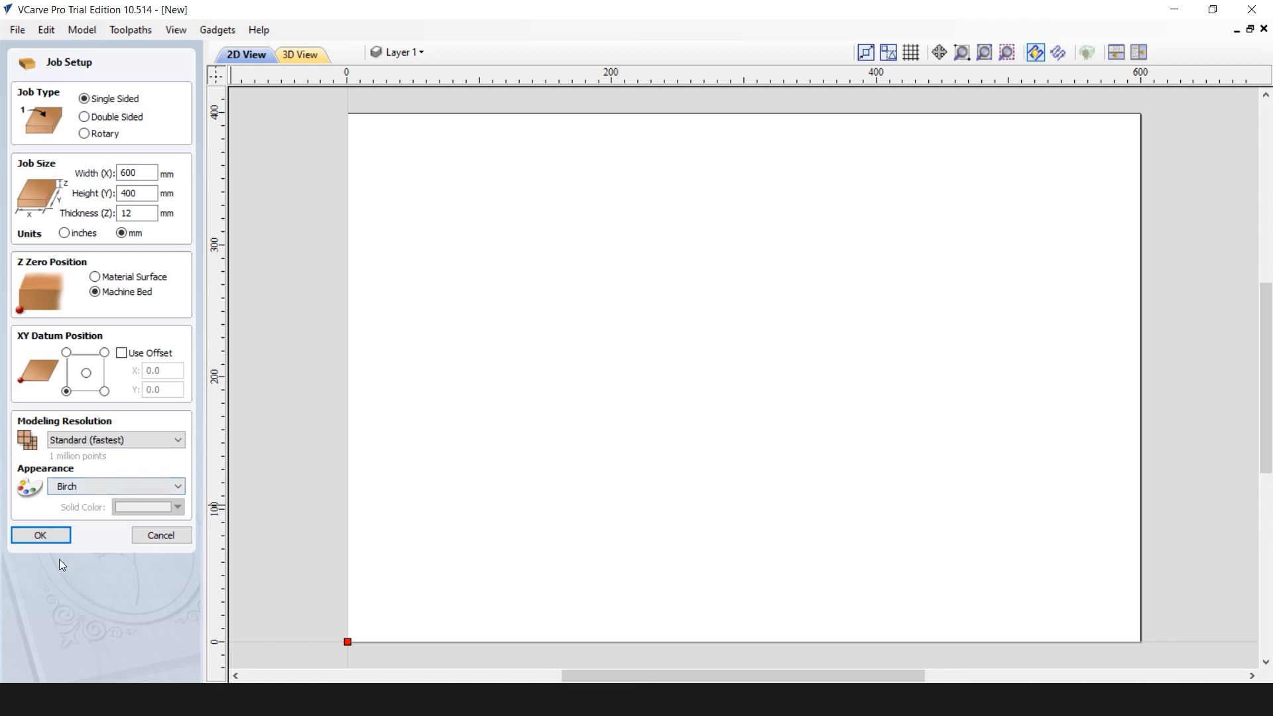
{"action": "left_click", "coordinate": [49, 539]}
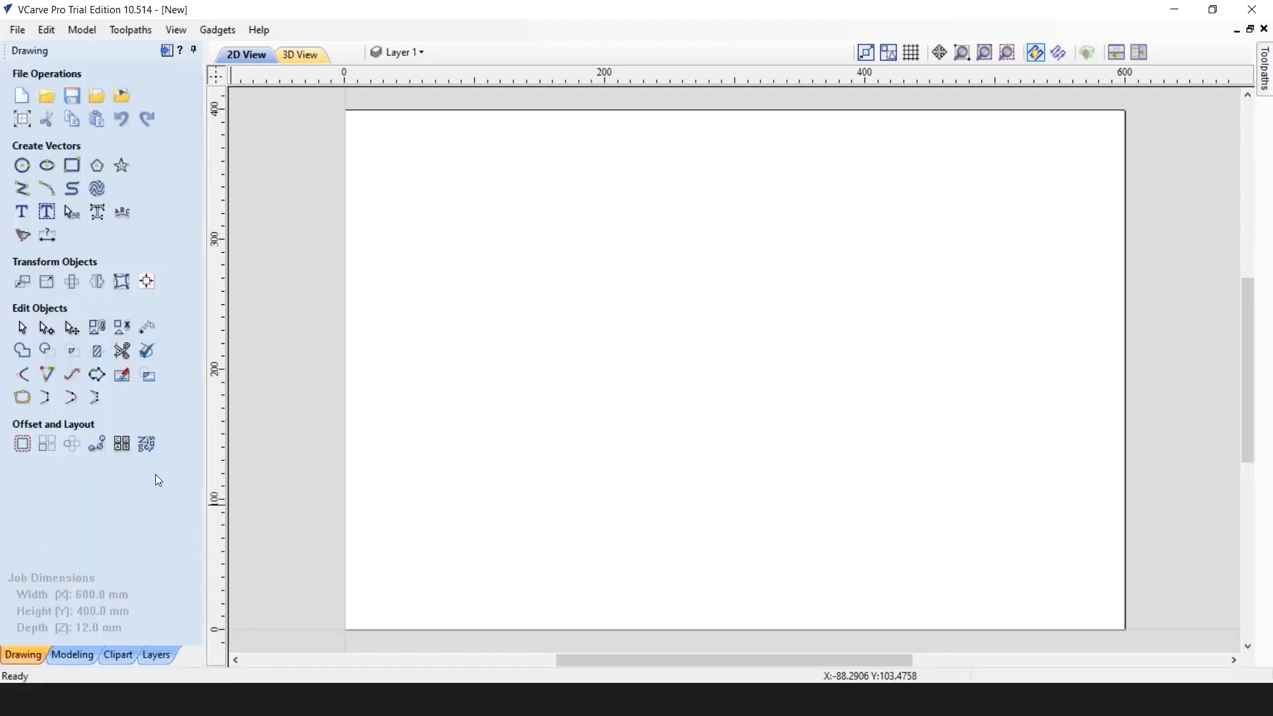
Step: Start saving the job under a new name and create a folder named First Routing Project in Downloads
{"action": "left_click", "coordinate": [28, 32]}
{"action": "left_click", "coordinate": [69, 141]}
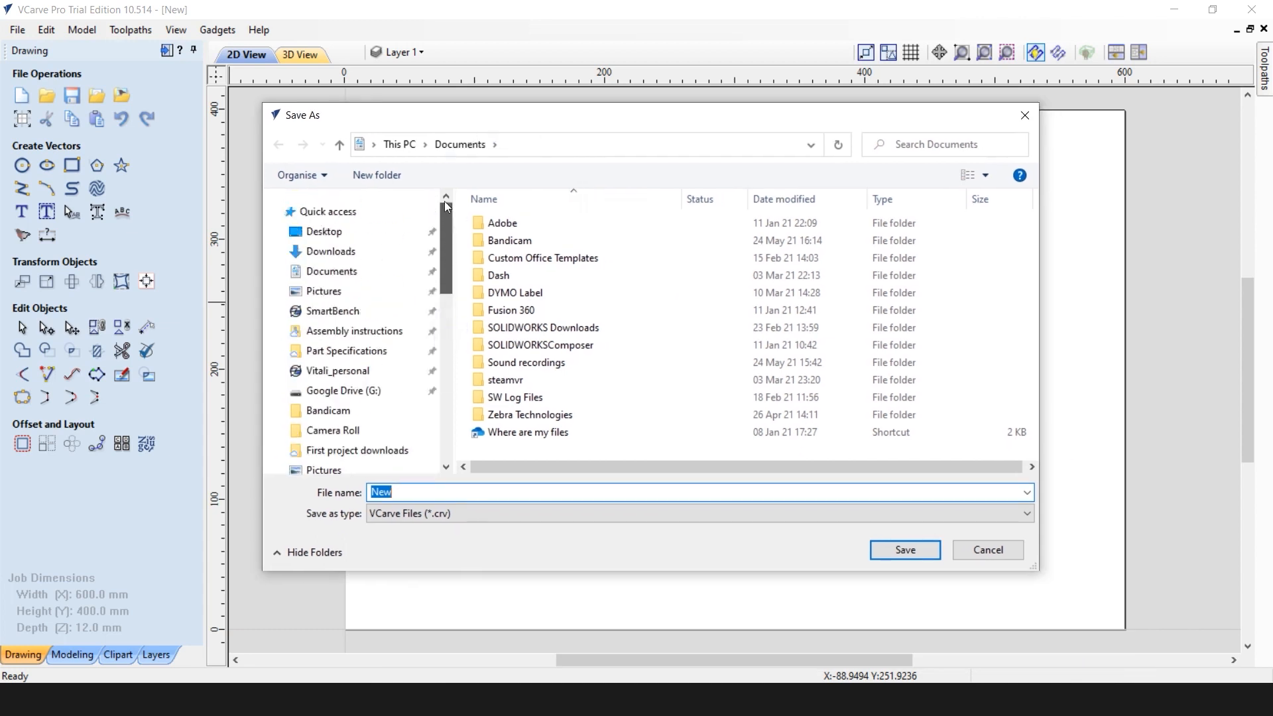
{"action": "left_click", "coordinate": [335, 252]}
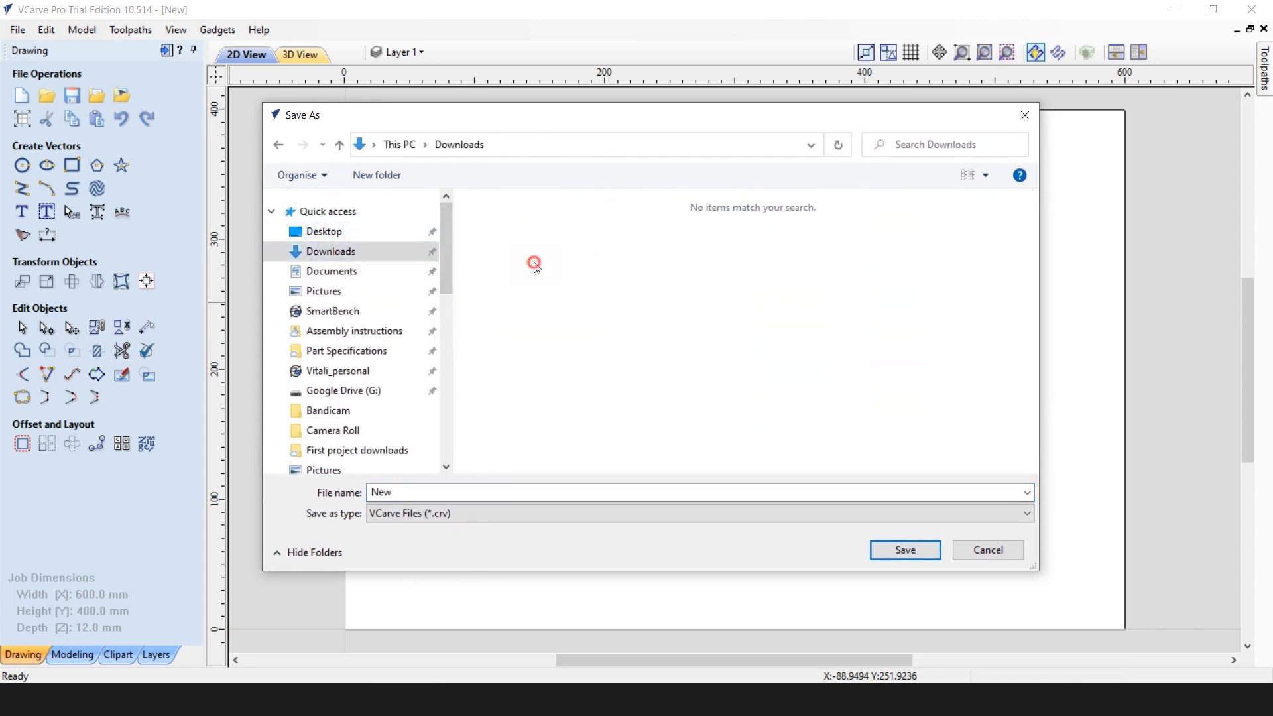
{"action": "right_click", "coordinate": [532, 261]}
{"action": "mouse_move", "coordinate": [589, 437]}
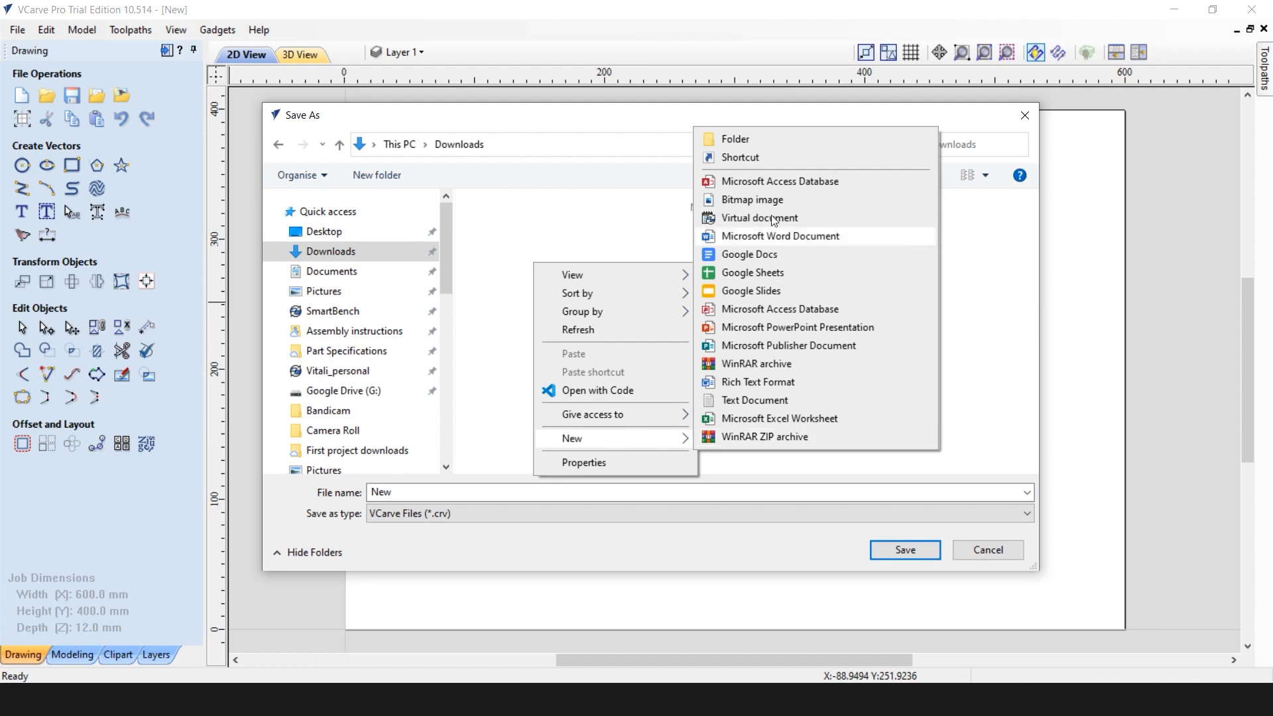
{"action": "left_click", "coordinate": [735, 141]}
{"action": "type", "text": "Firs"}
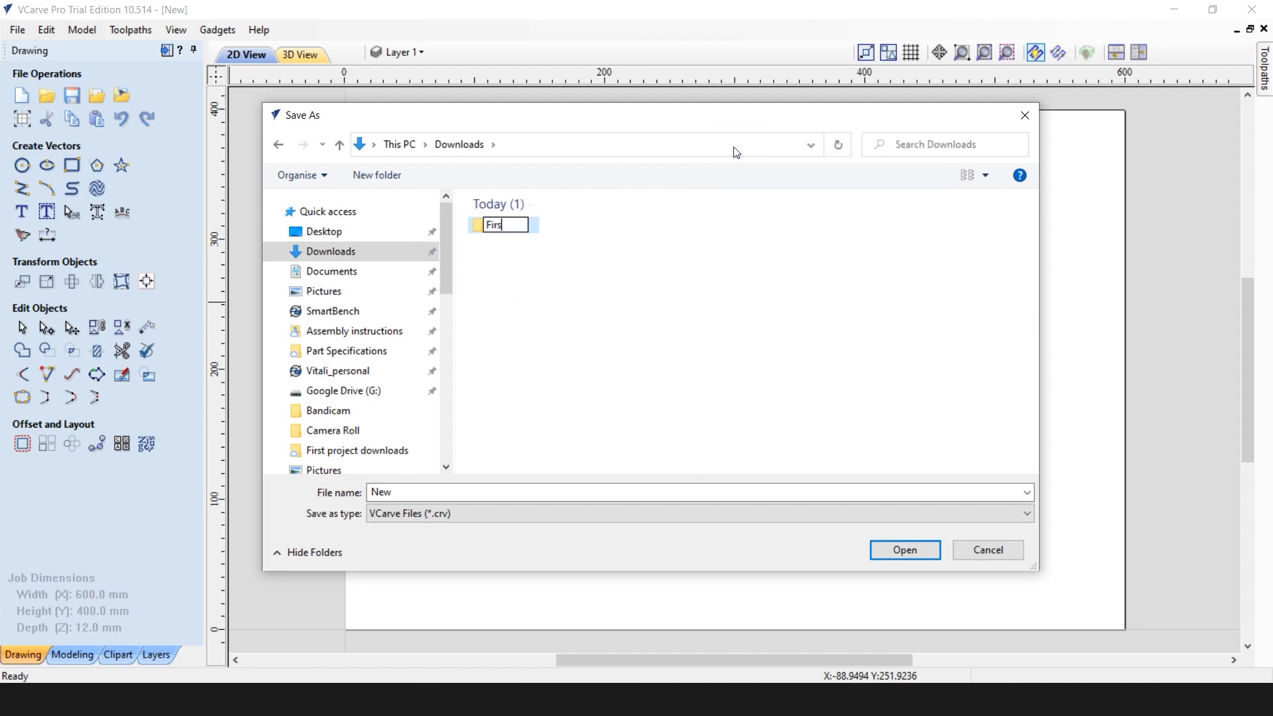
{"action": "type", "text": "t Routing Pro"}
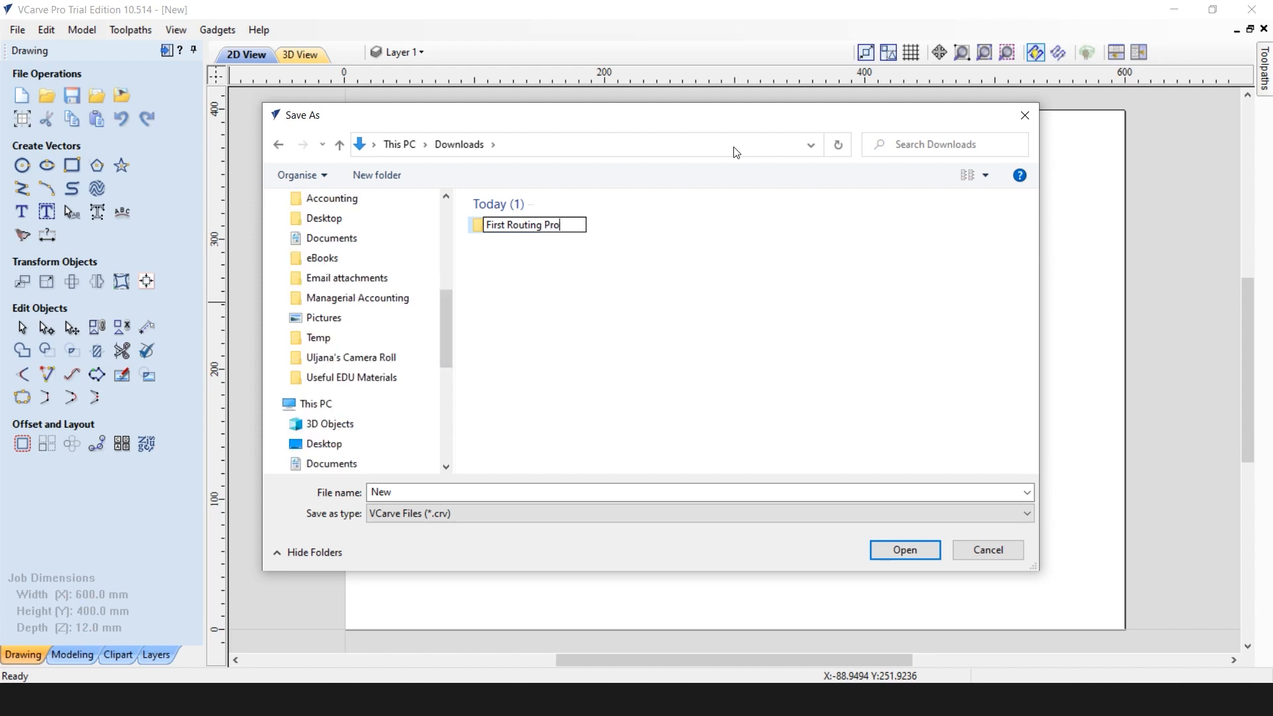
{"action": "type", "text": "ject"}
{"action": "key", "text": "Return"}
Step: Save the file as My First Project inside the First Routing Project folder
{"action": "double_click", "coordinate": [541, 223]}
{"action": "double_click", "coordinate": [469, 490]}
{"action": "type", "text": "My"}
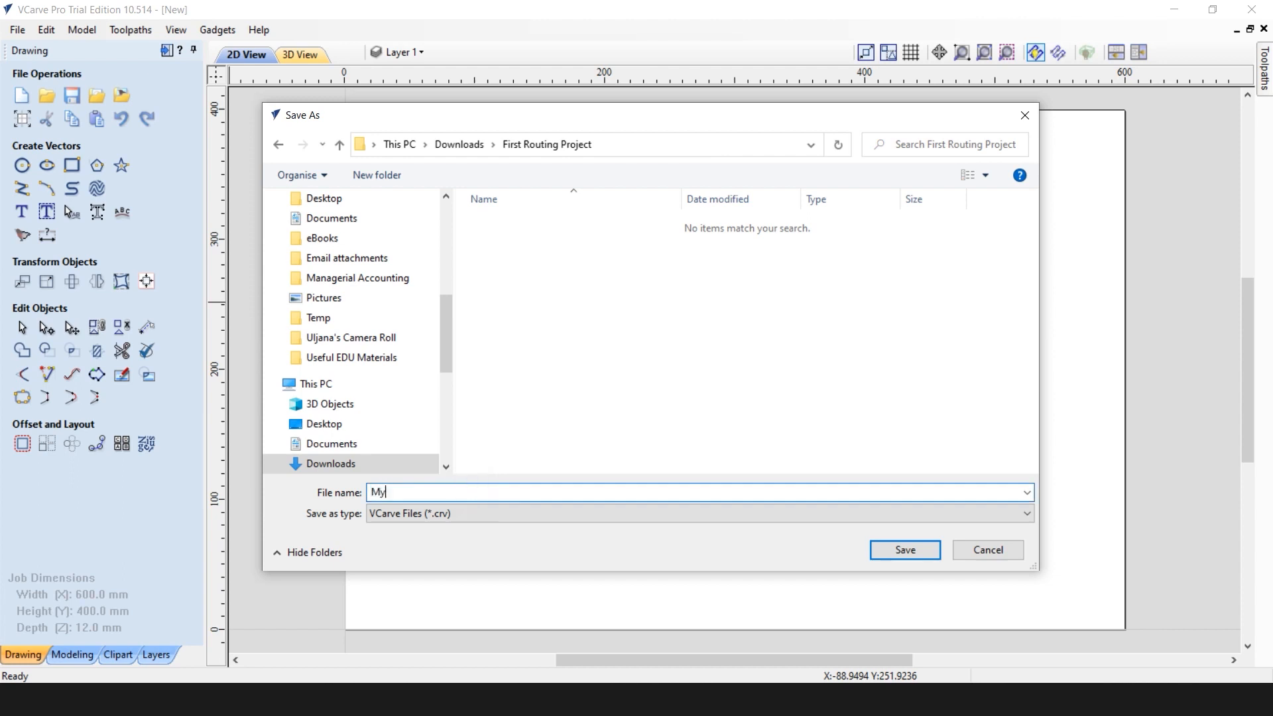
{"action": "type", "text": " First Project"}
{"action": "left_click", "coordinate": [895, 552]}
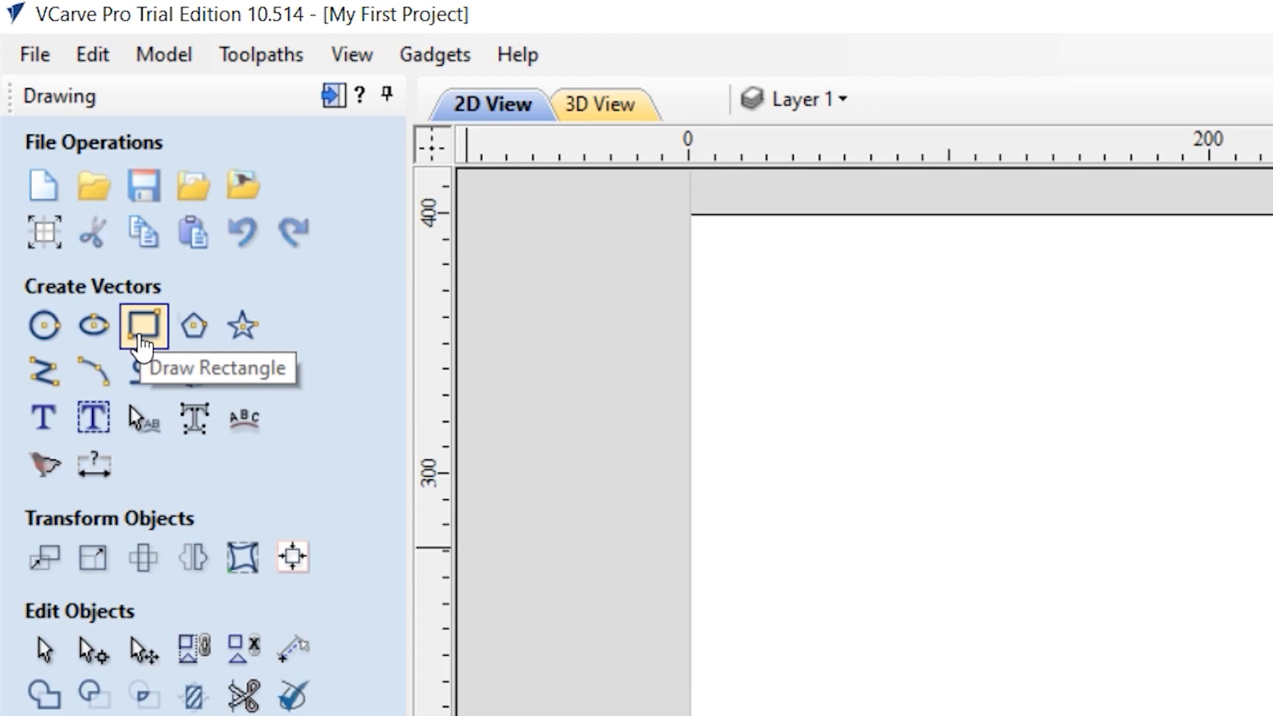
Step: Draw a 580 x 380 mm rectangle anchored by its lower-left corner at X 10, Y 10, with 10 mm external radiused corners
{"action": "left_click", "coordinate": [140, 335]}
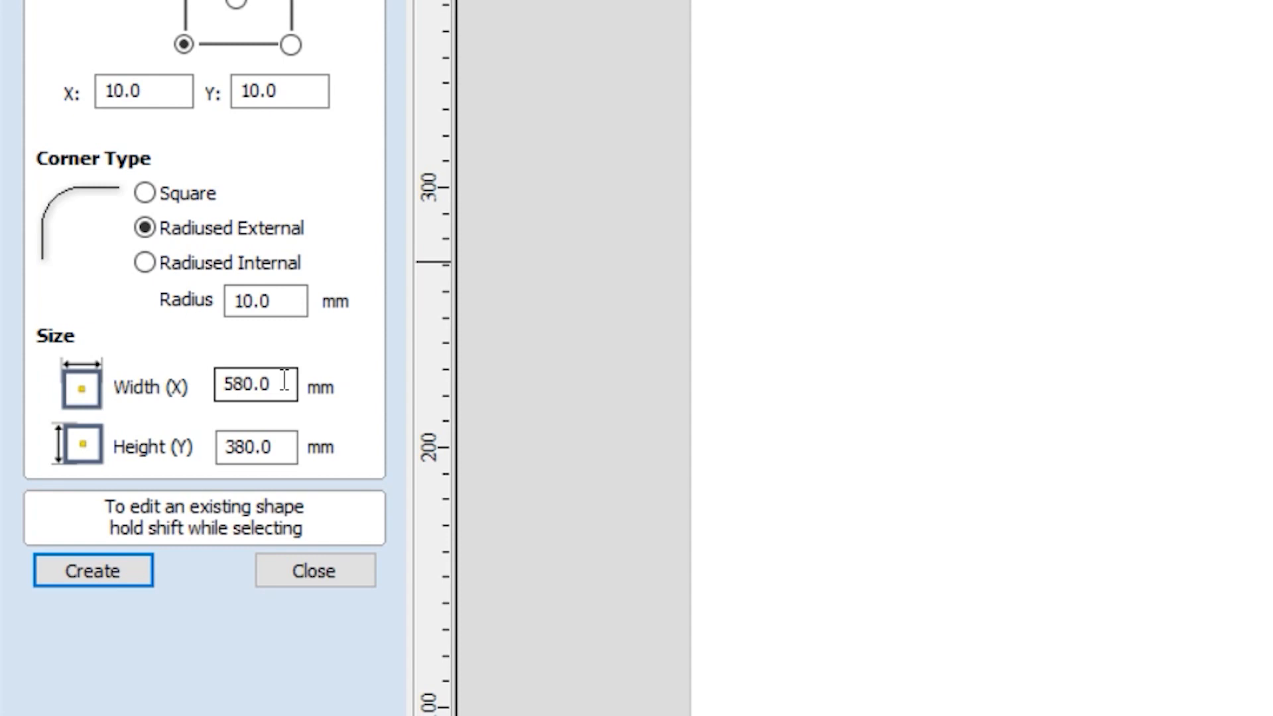
{"action": "left_click", "coordinate": [126, 574]}
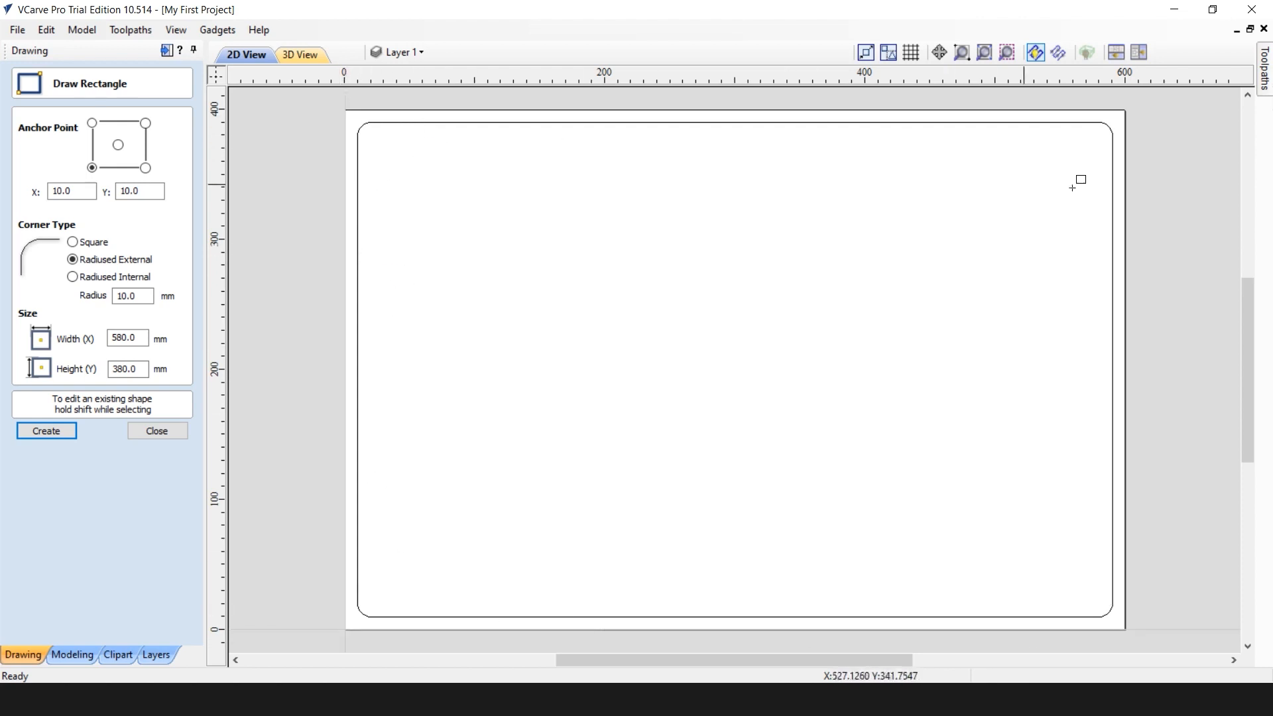
{"action": "left_click", "coordinate": [160, 432]}
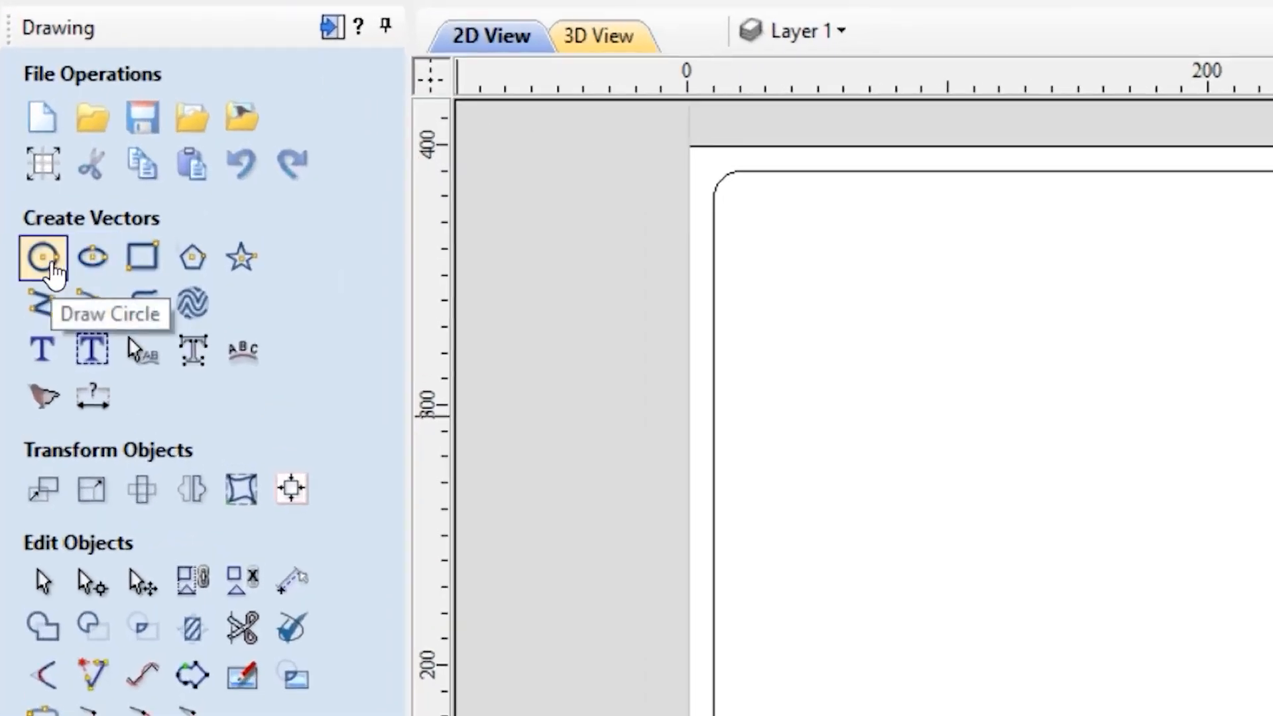
Step: Draw a 7 mm diameter circle centred at X 30, Y 30
{"action": "left_click", "coordinate": [50, 264]}
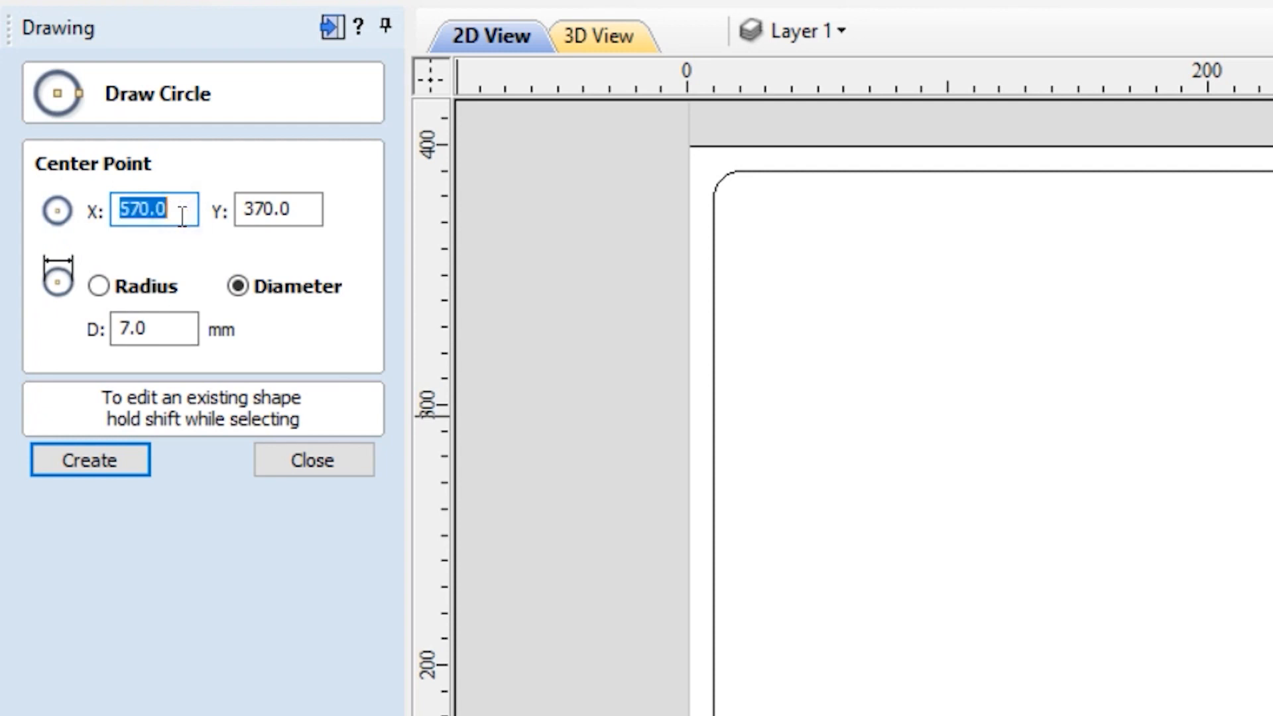
{"action": "type", "text": "30"}
{"action": "key", "text": "Tab"}
{"action": "type", "text": "30"}
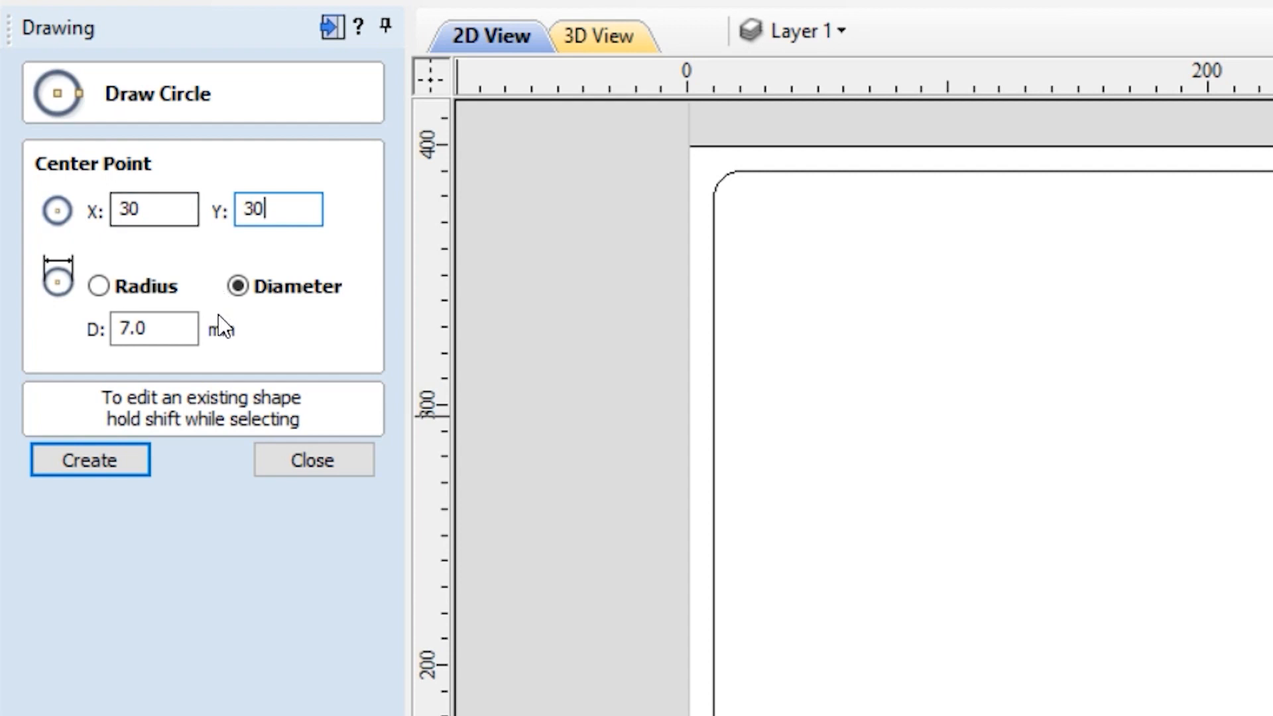
{"action": "left_click", "coordinate": [122, 467]}
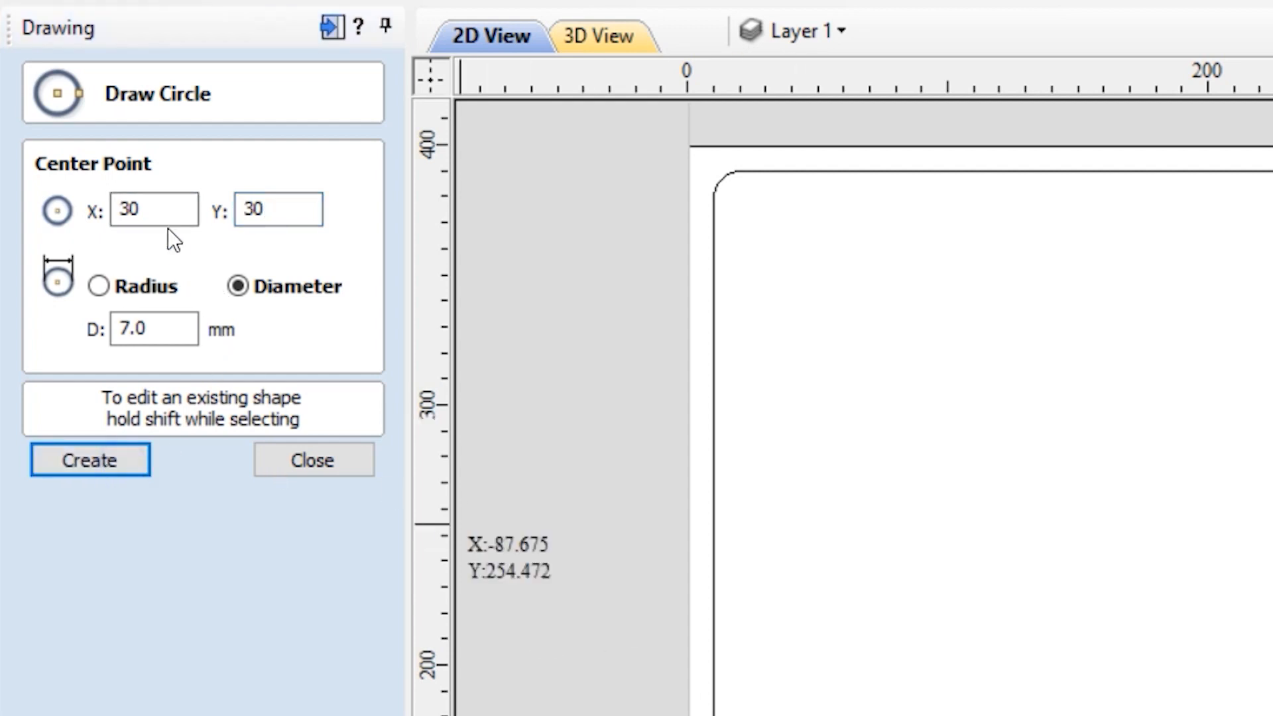
Step: Draw a 7 mm diameter circle centred at X 30, Y 370
{"action": "double_click", "coordinate": [159, 211]}
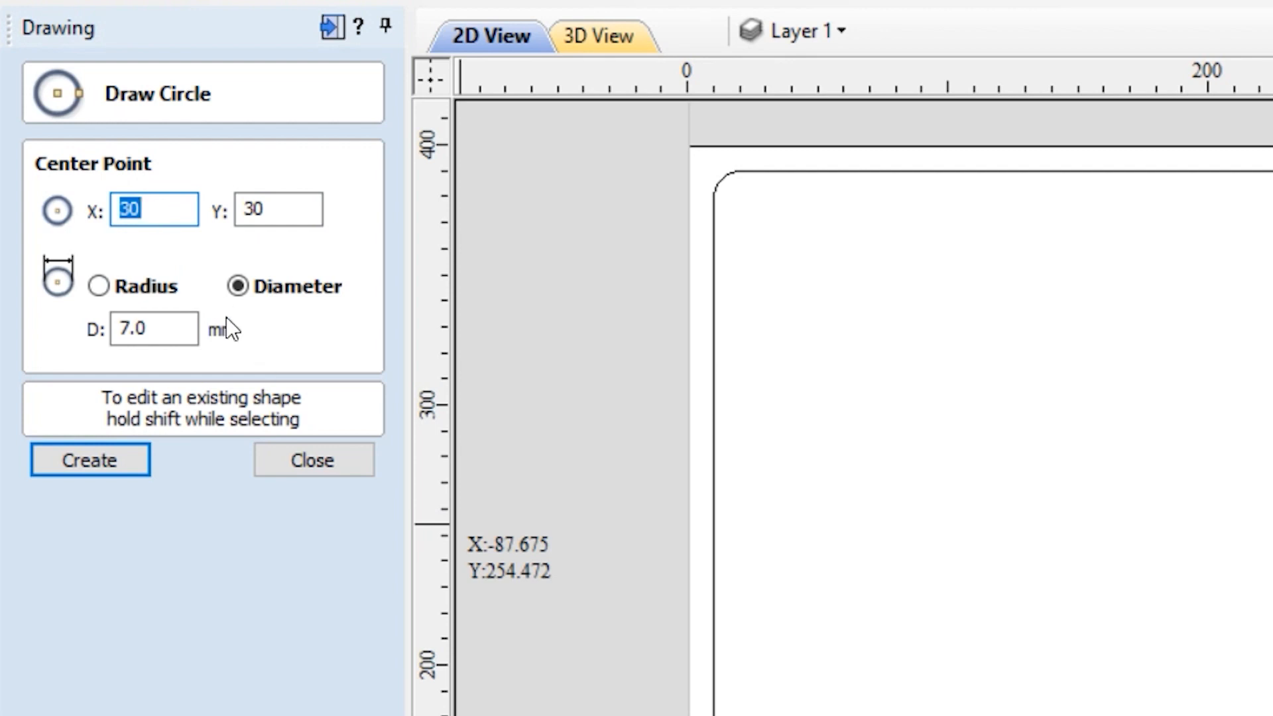
{"action": "double_click", "coordinate": [262, 209]}
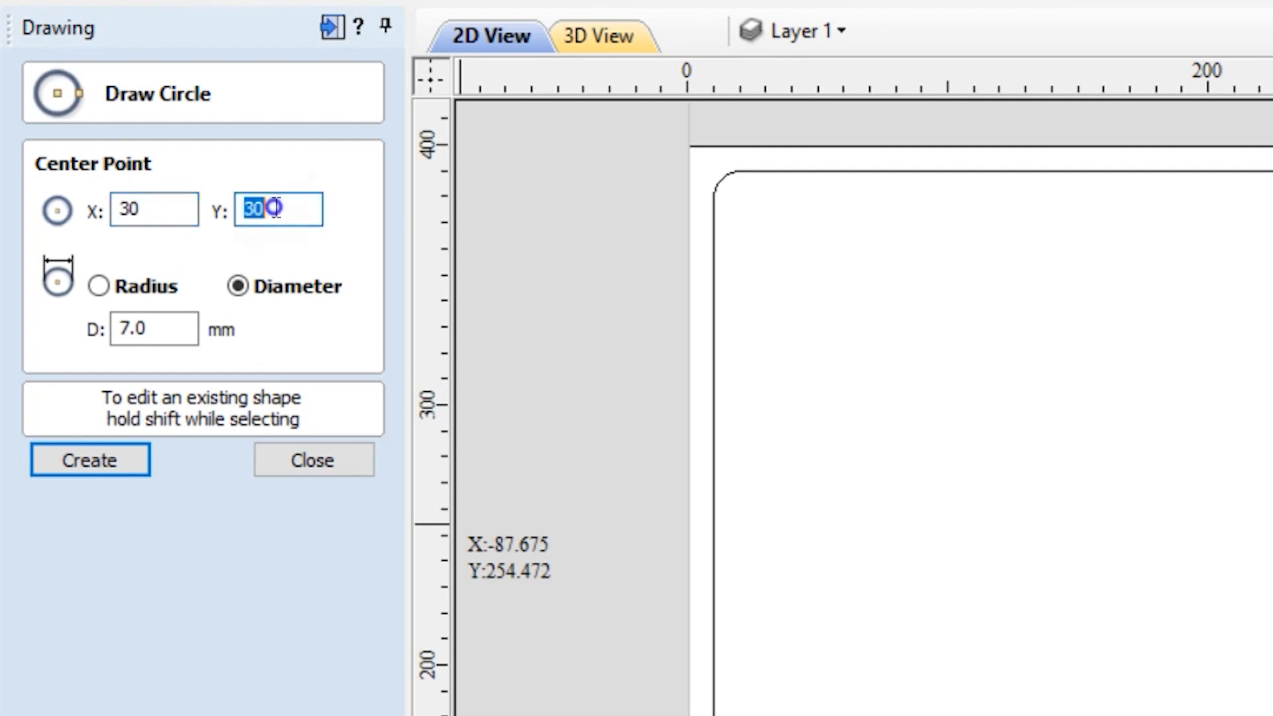
{"action": "type", "text": "370"}
{"action": "left_click", "coordinate": [108, 461]}
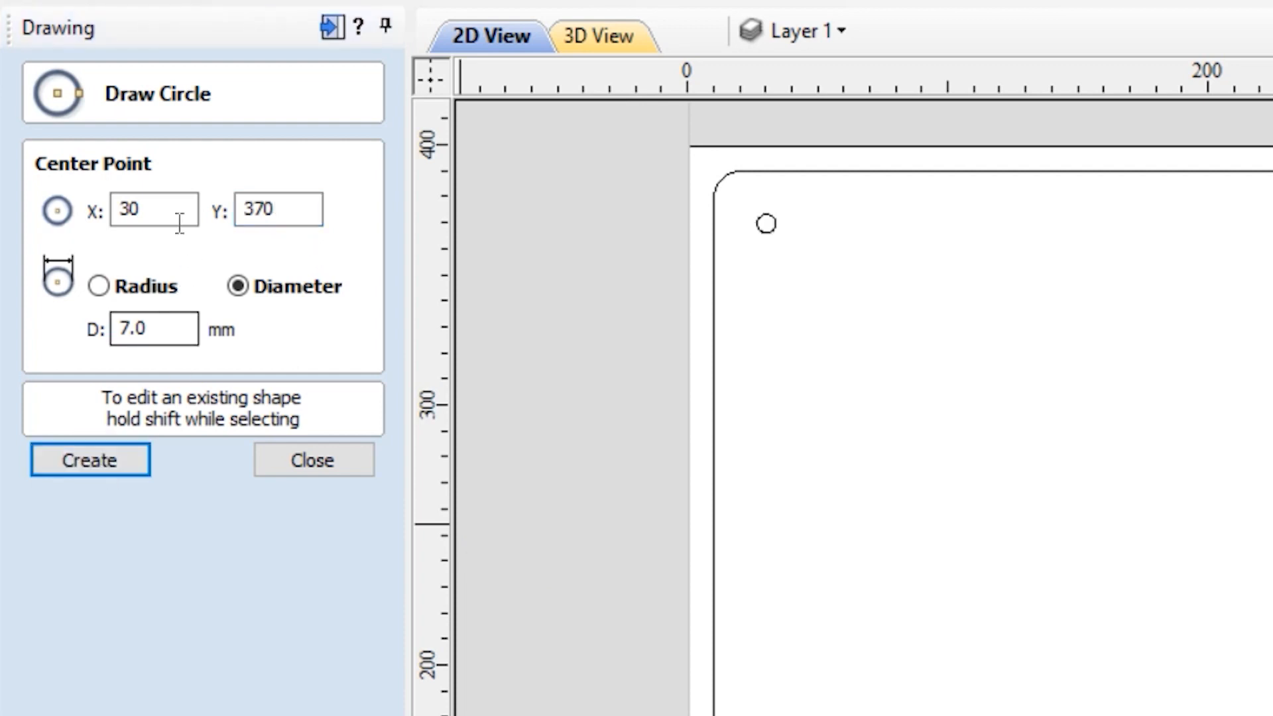
Step: Draw a 7 mm diameter circle centred at X 570, Y 30
{"action": "double_click", "coordinate": [164, 204]}
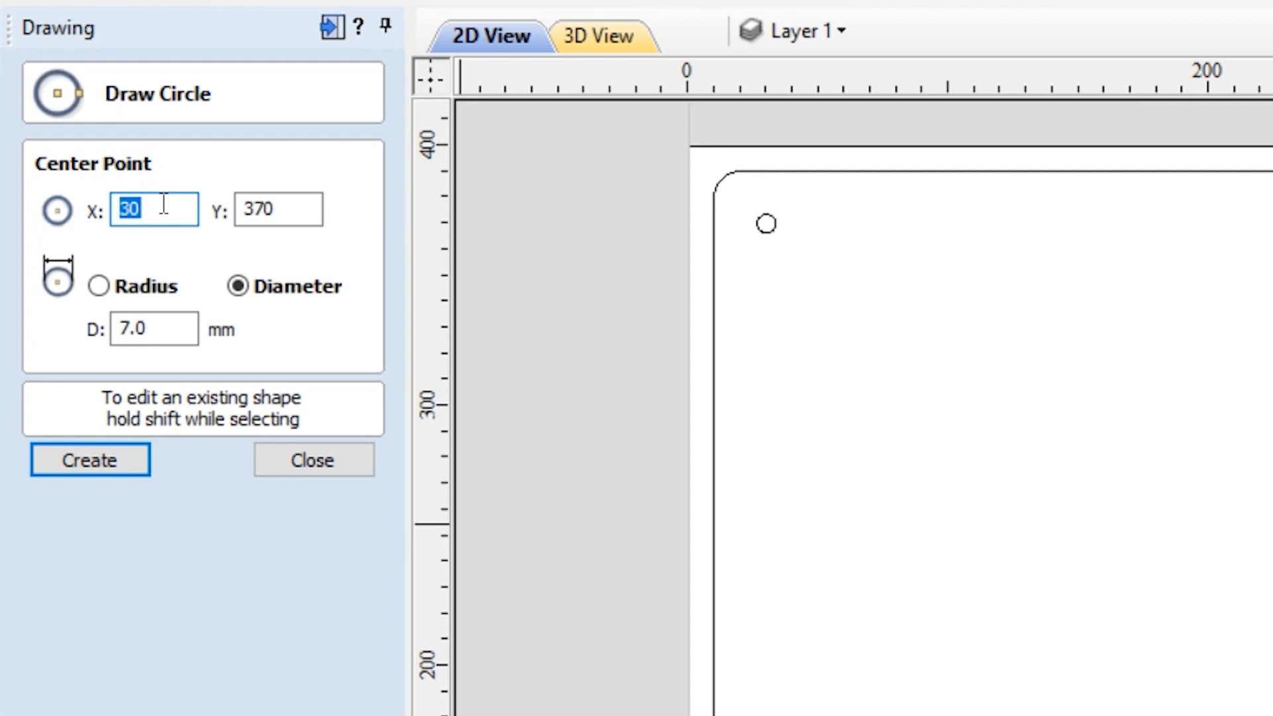
{"action": "type", "text": "570"}
{"action": "double_click", "coordinate": [292, 203]}
{"action": "type", "text": "30"}
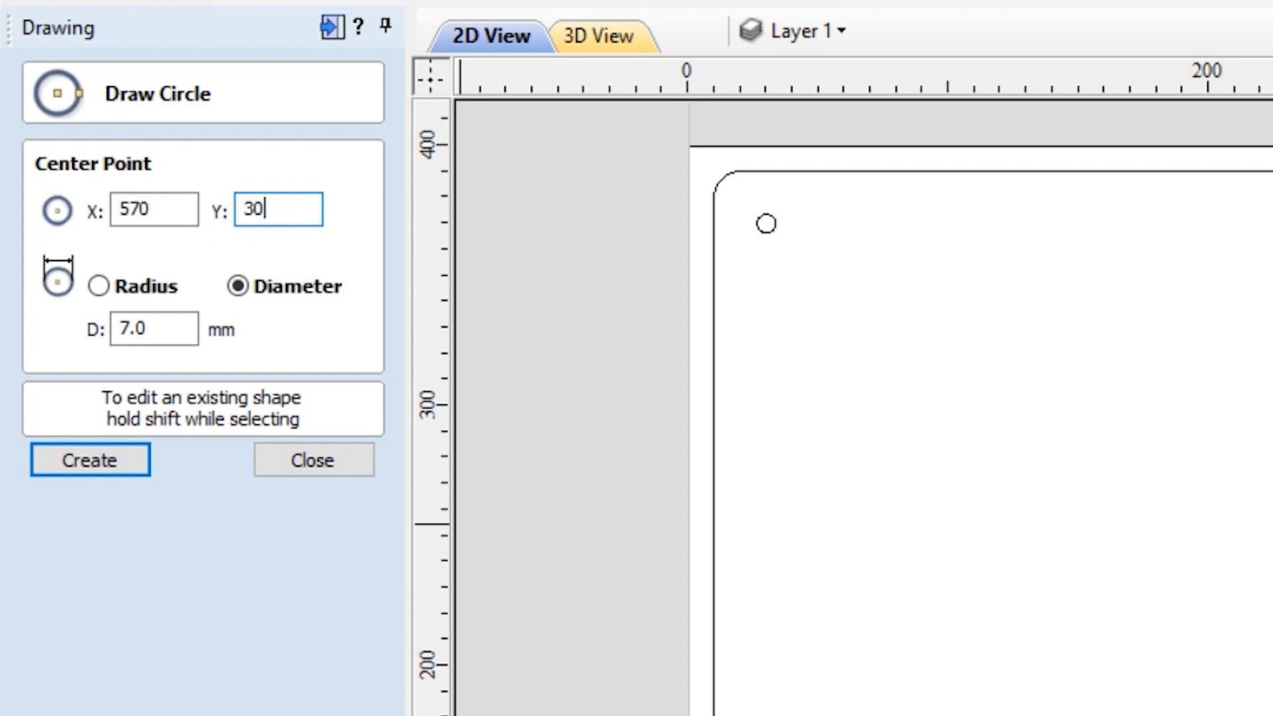
{"action": "left_click", "coordinate": [107, 448]}
Step: Draw a 7 mm diameter circle centred at X 570, Y 370
{"action": "left_click", "coordinate": [280, 211]}
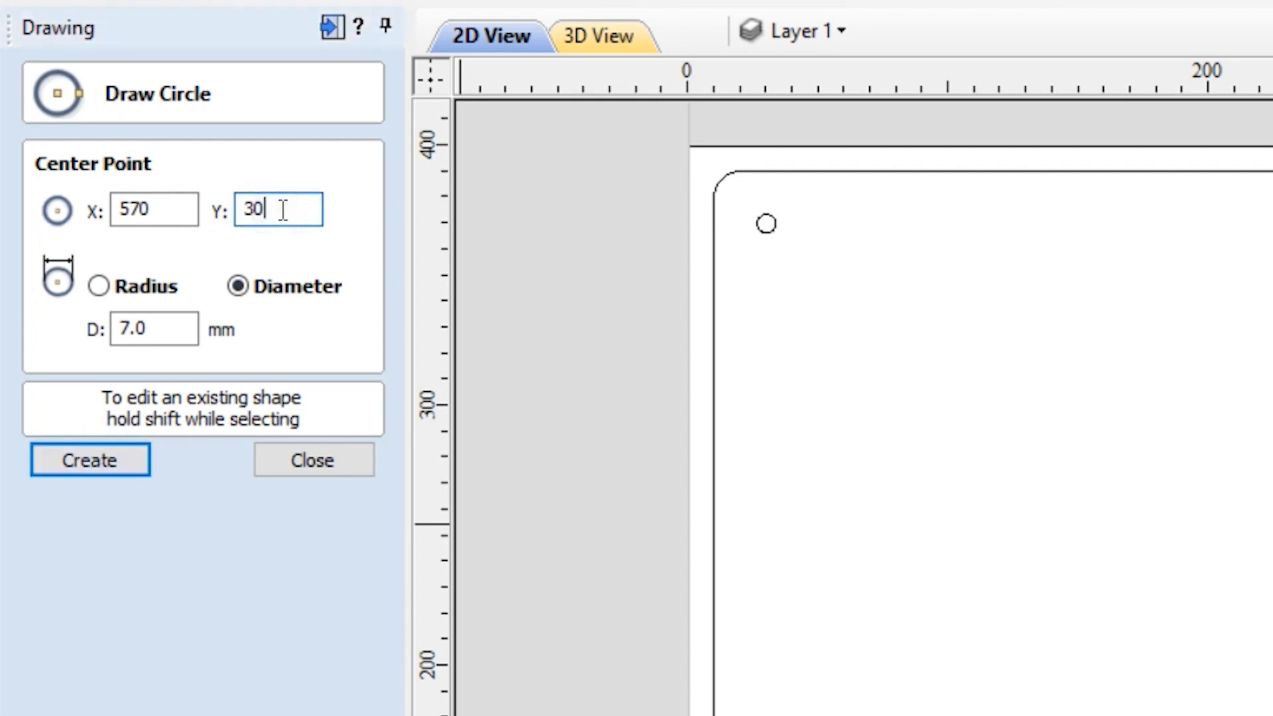
{"action": "double_click", "coordinate": [282, 210]}
{"action": "type", "text": "370"}
{"action": "left_click", "coordinate": [106, 464]}
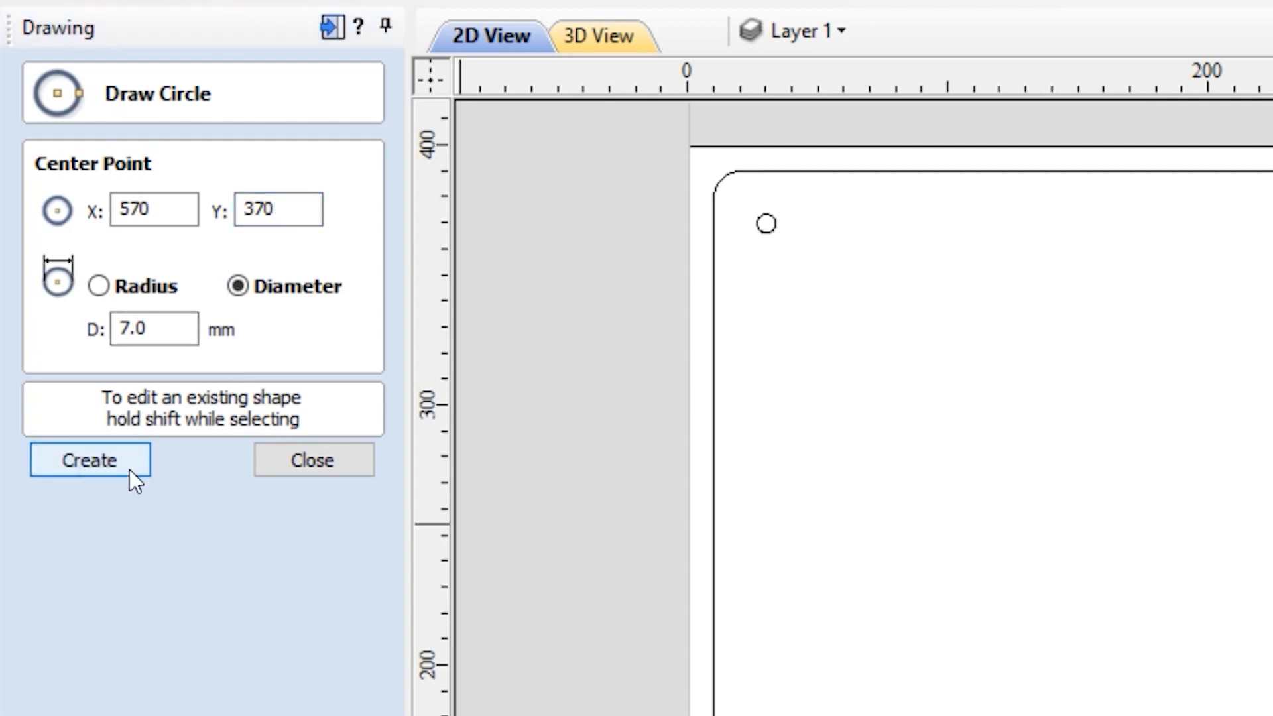
Step: Create the centre-aligned two-line text "MY FIRST / PROJECT" in Roboto Black with a text height of 72 mm
{"action": "left_click", "coordinate": [329, 457]}
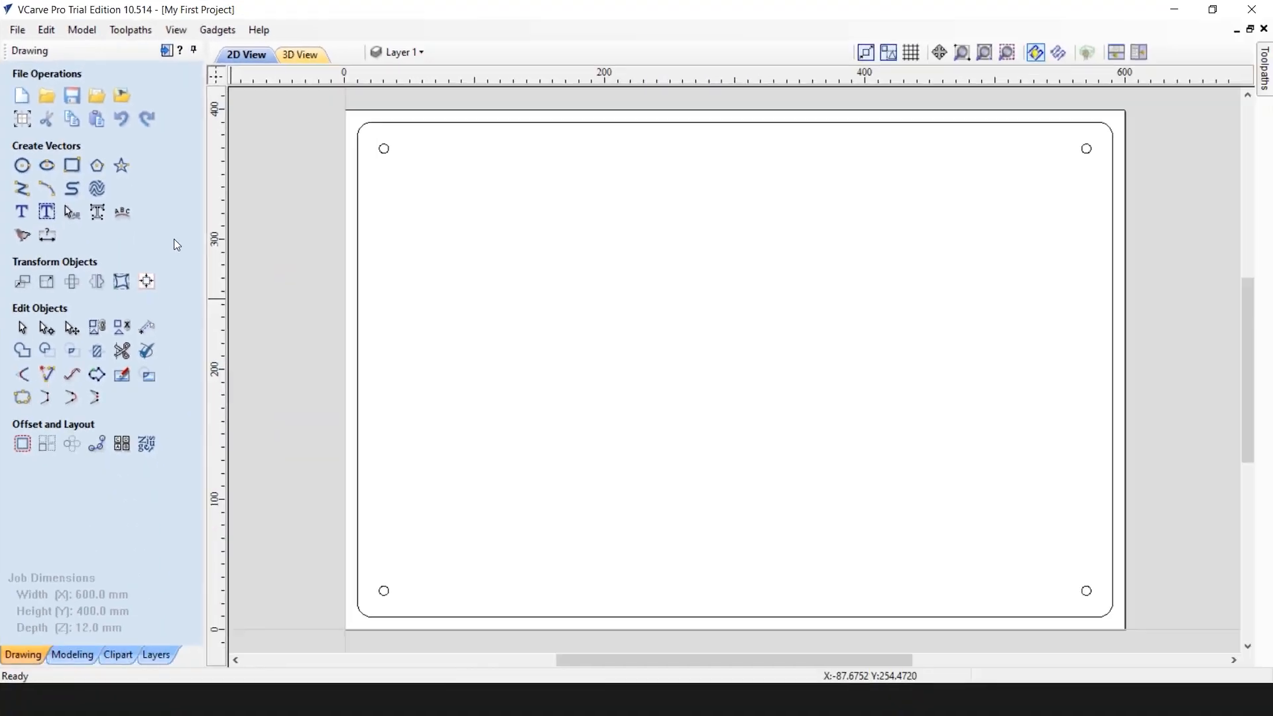
{"action": "left_click", "coordinate": [21, 211]}
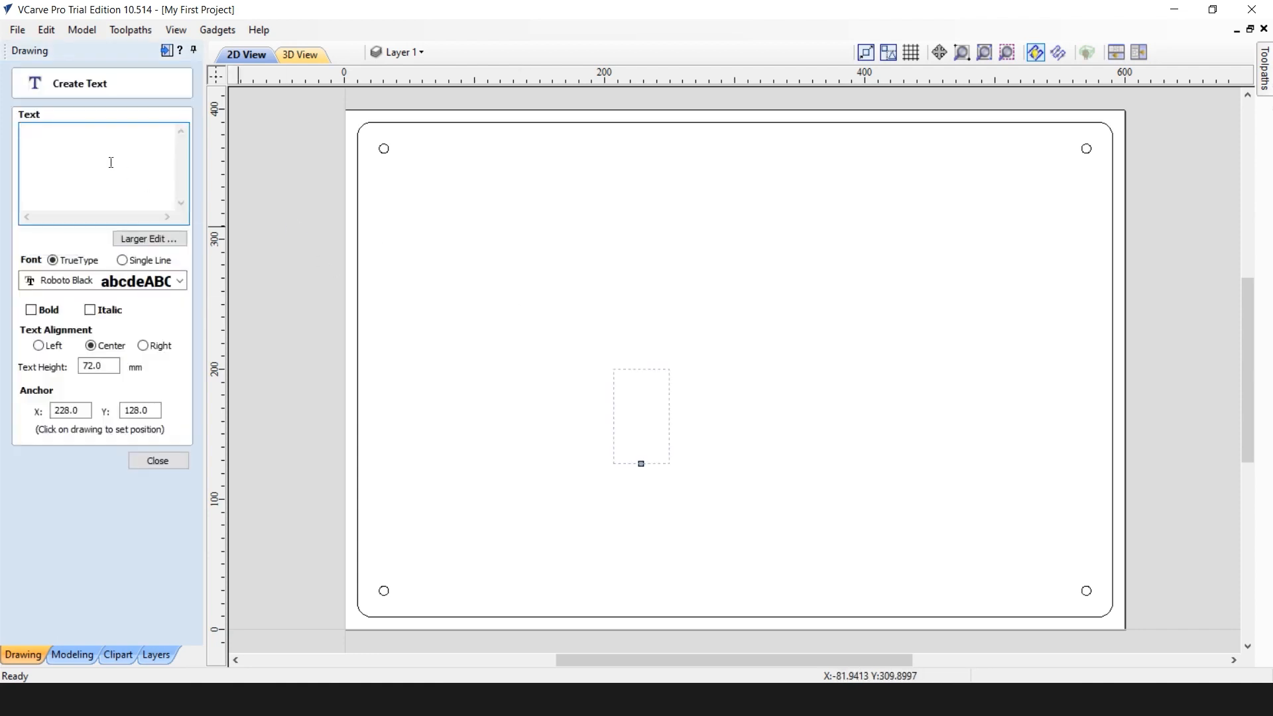
{"action": "type", "text": "MY"}
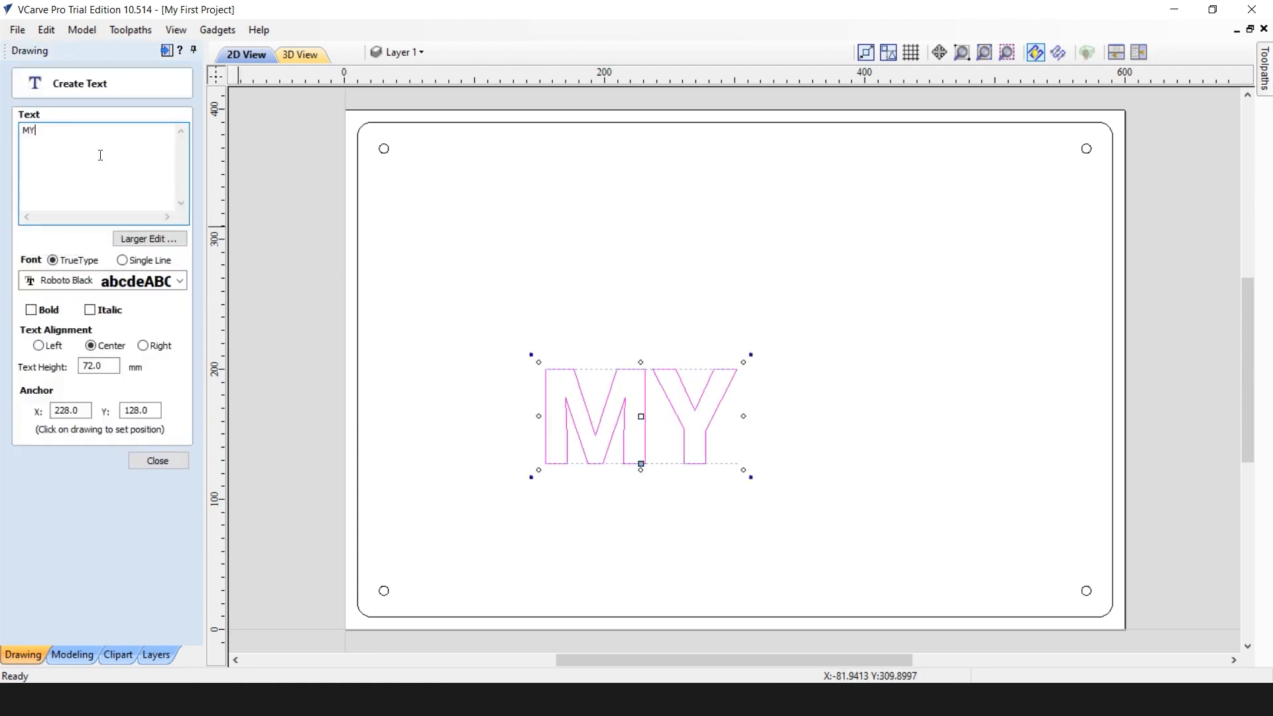
{"action": "type", "text": " FIRST"}
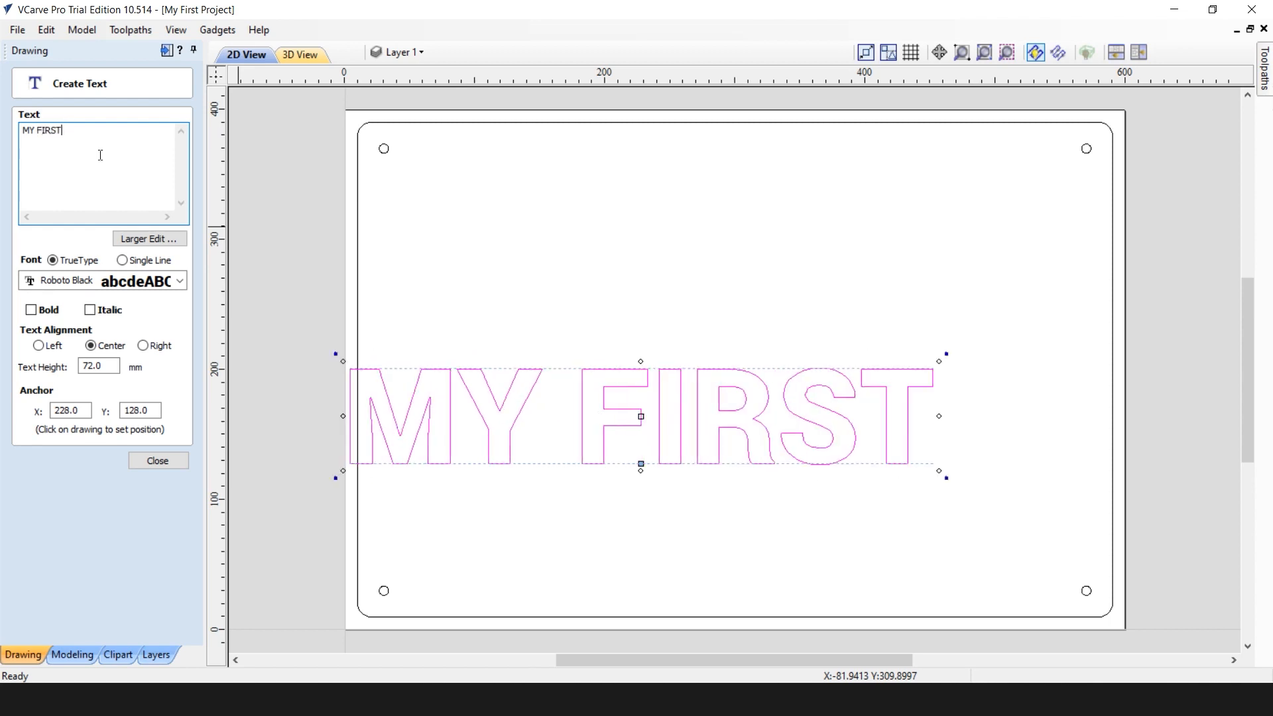
{"action": "key", "text": "Return"}
{"action": "type", "text": "PROJECT"}
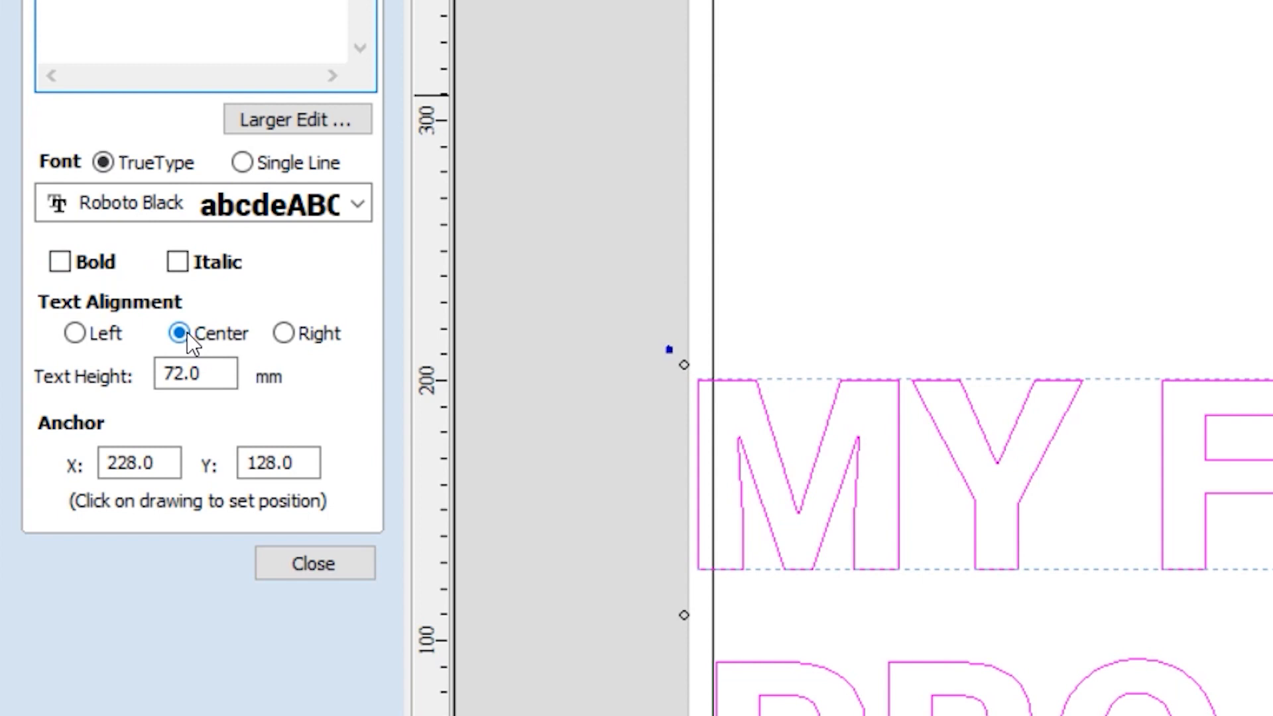
{"action": "left_click", "coordinate": [210, 377]}
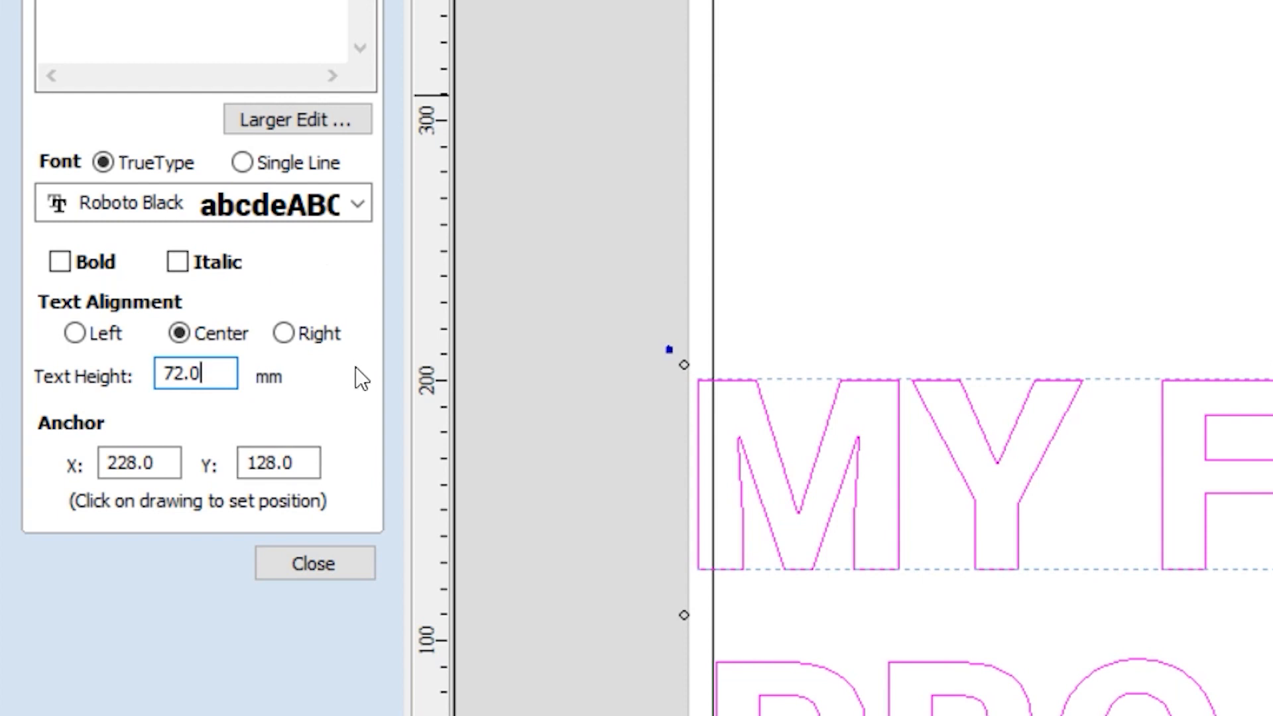
{"action": "left_click", "coordinate": [312, 568]}
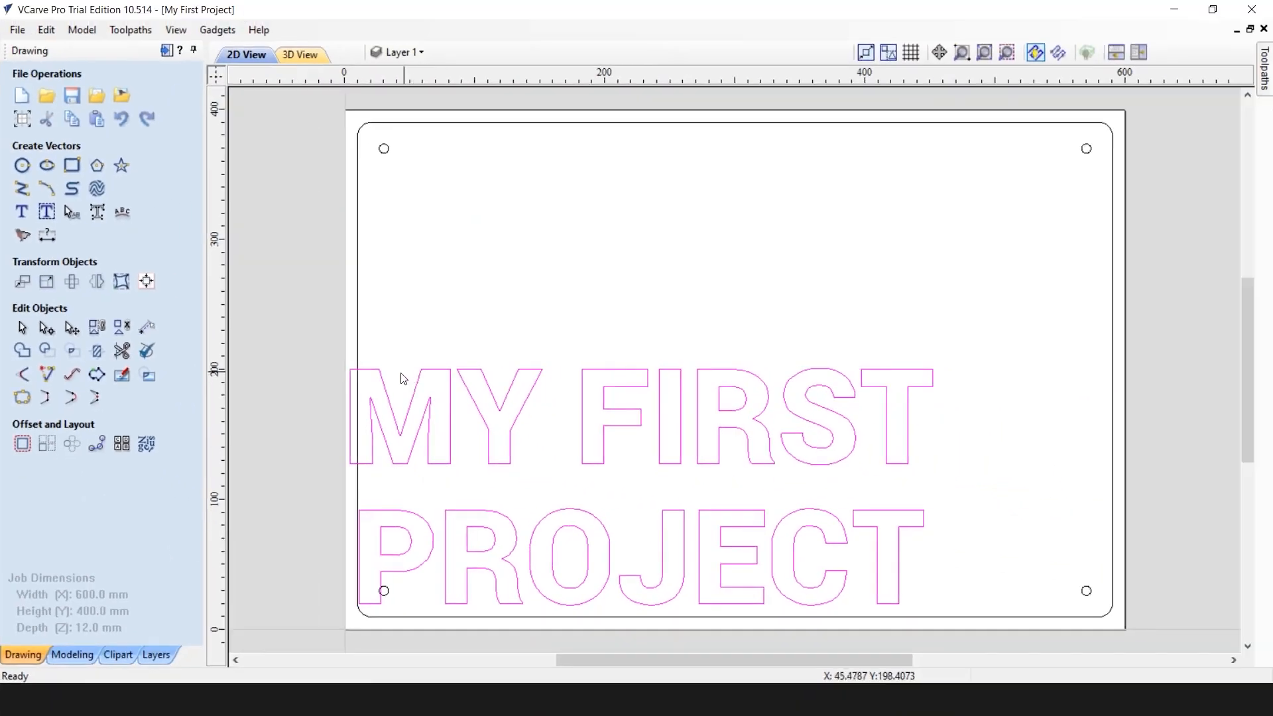
Step: Centre the two-line text both horizontally and vertically in the material
{"action": "left_click", "coordinate": [307, 333]}
{"action": "left_click", "coordinate": [421, 392]}
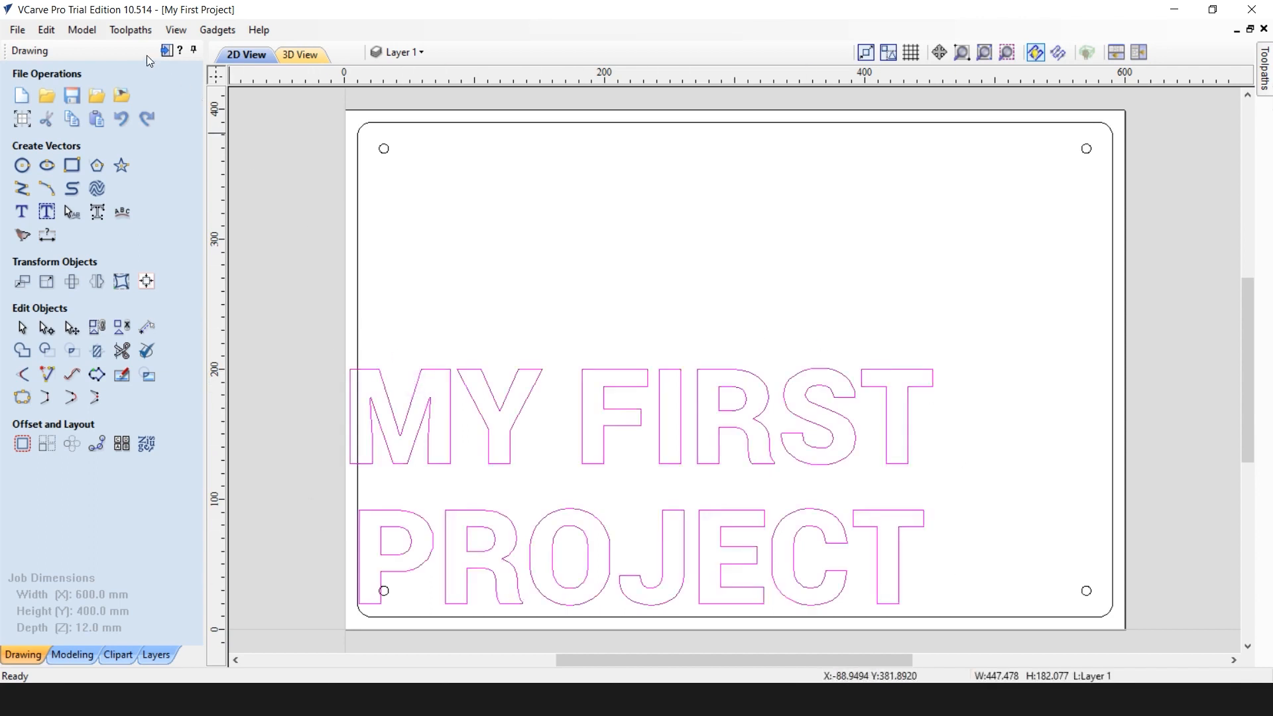
{"action": "left_click", "coordinate": [46, 29]}
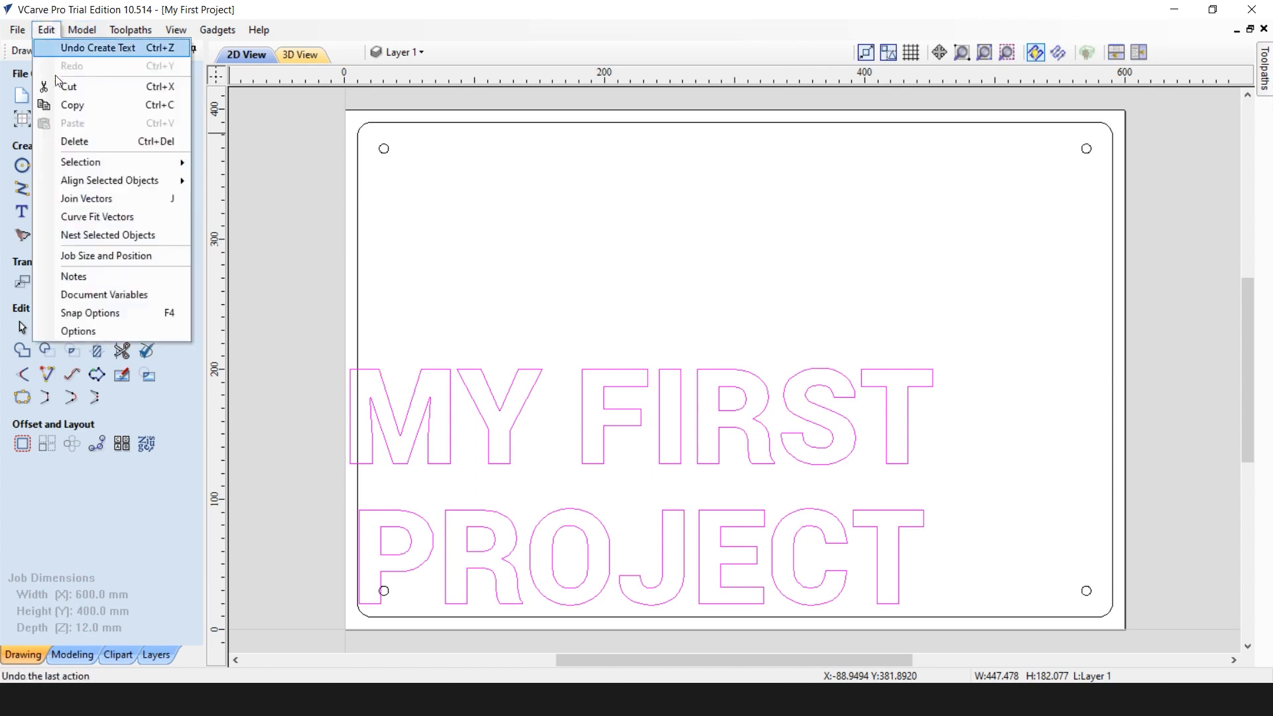
{"action": "mouse_move", "coordinate": [92, 184]}
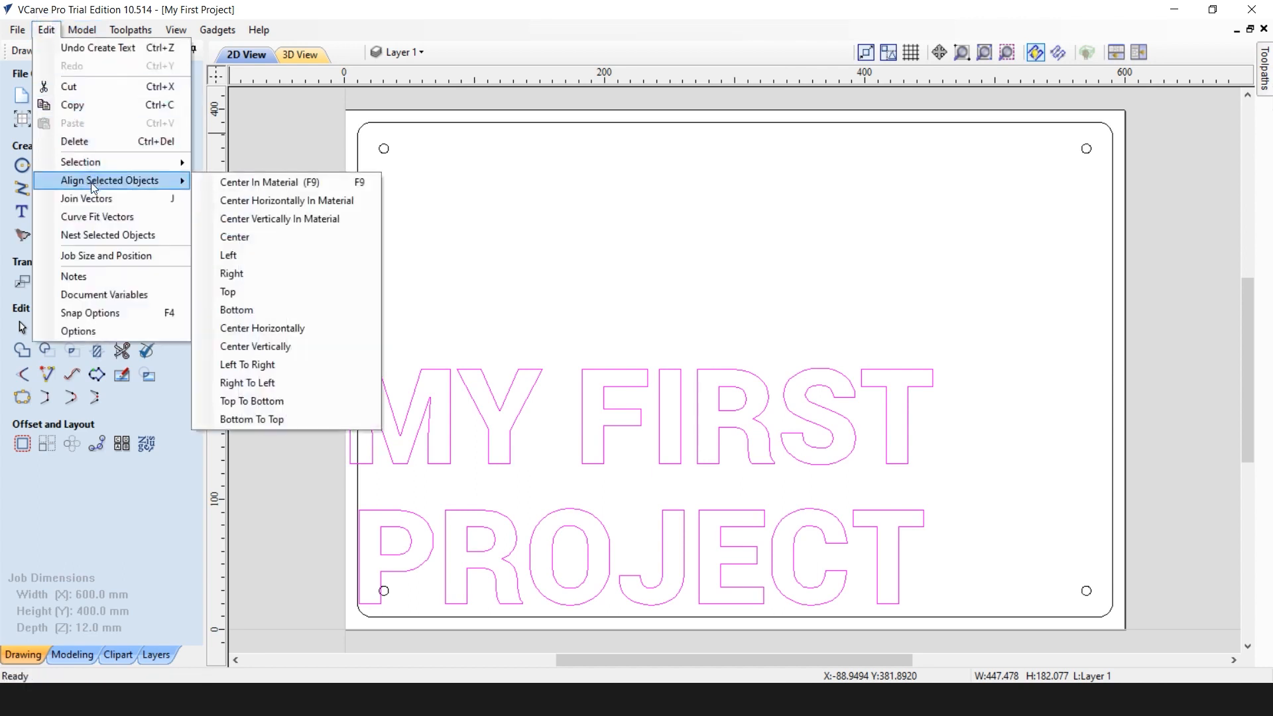
{"action": "left_click", "coordinate": [232, 183]}
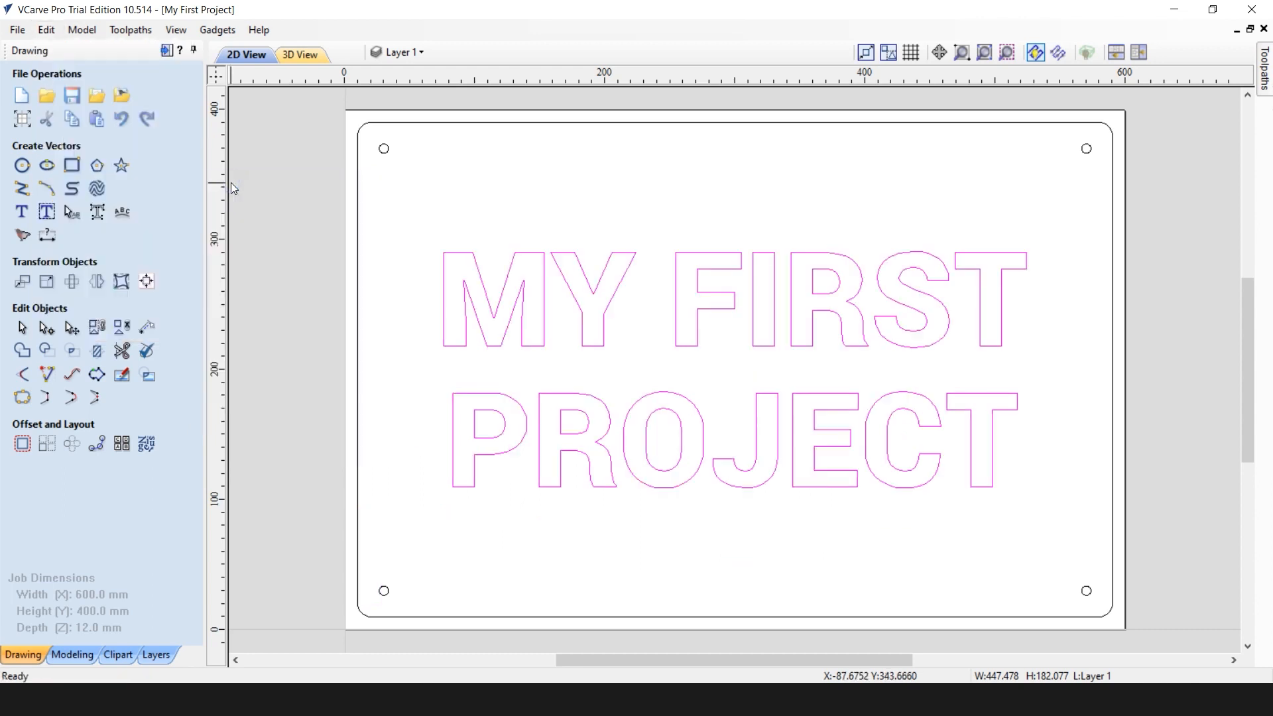
Step: Save the project and deselect the text
{"action": "left_click", "coordinate": [17, 32]}
{"action": "left_click", "coordinate": [62, 122]}
{"action": "left_click", "coordinate": [720, 173]}
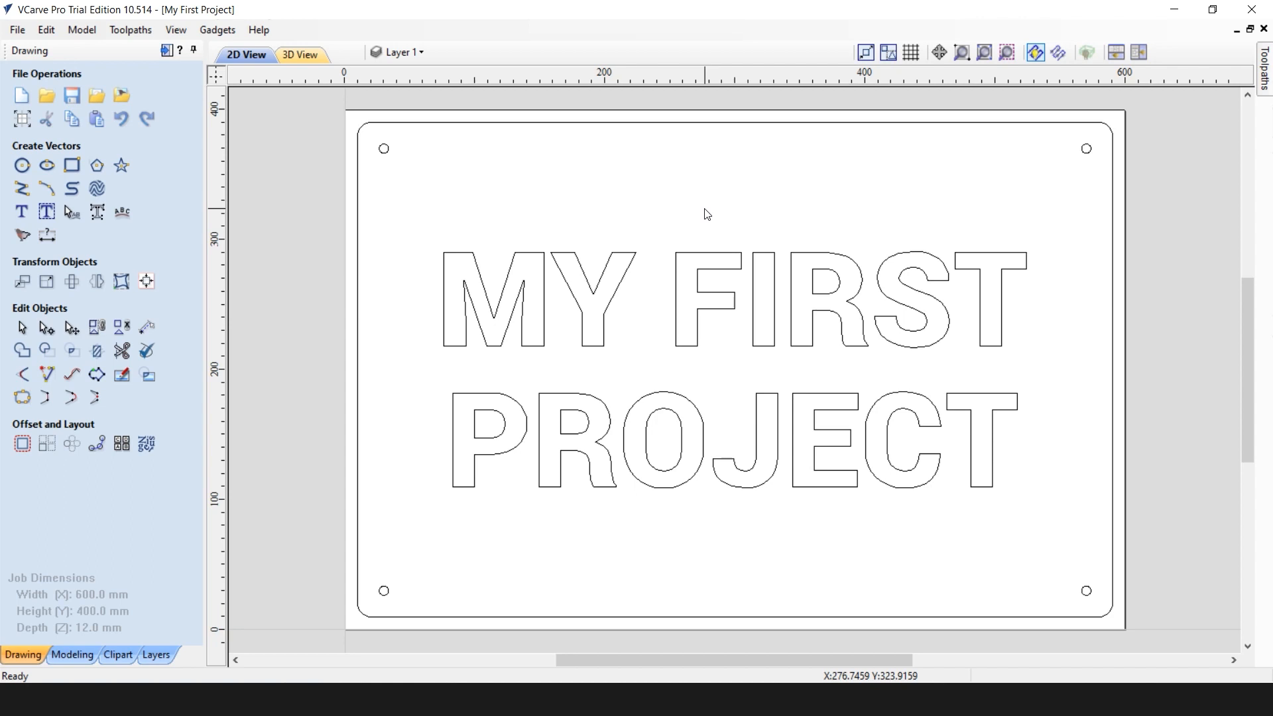
Step: Look over the metric tools in the tool database, close it without changes and show the toolpath operations
{"action": "left_click", "coordinate": [138, 36]}
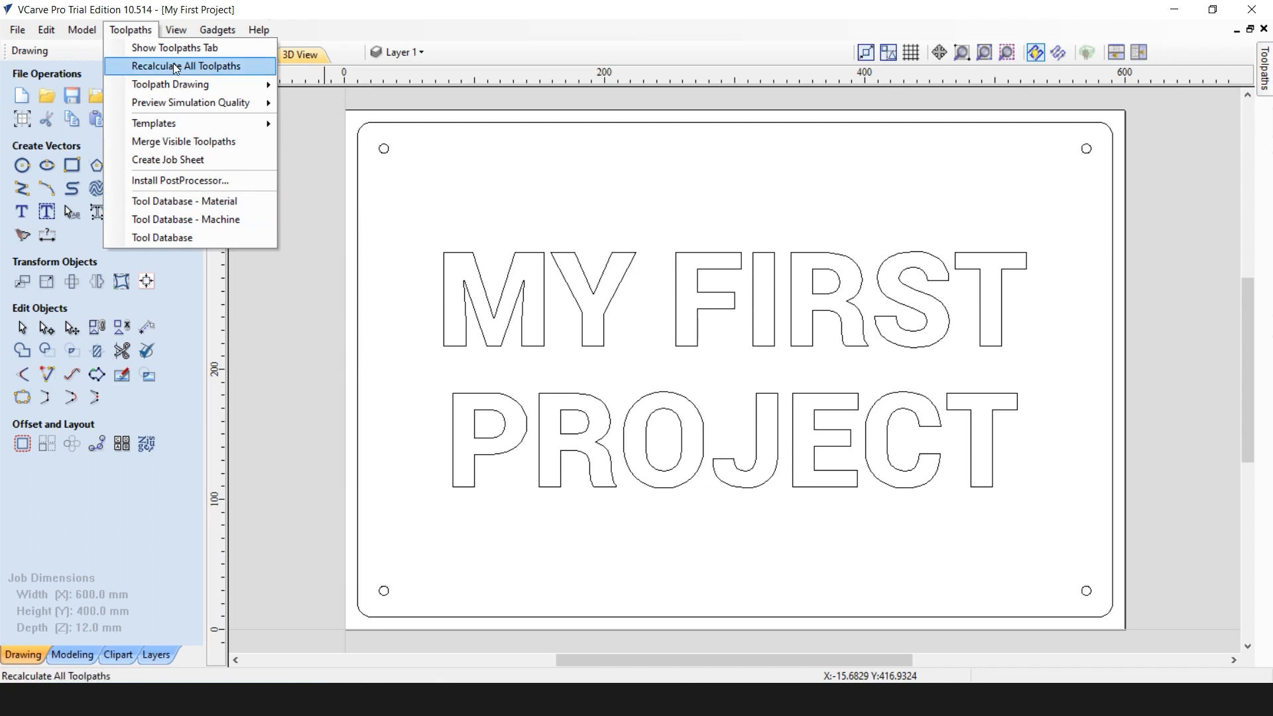
{"action": "left_click", "coordinate": [162, 237]}
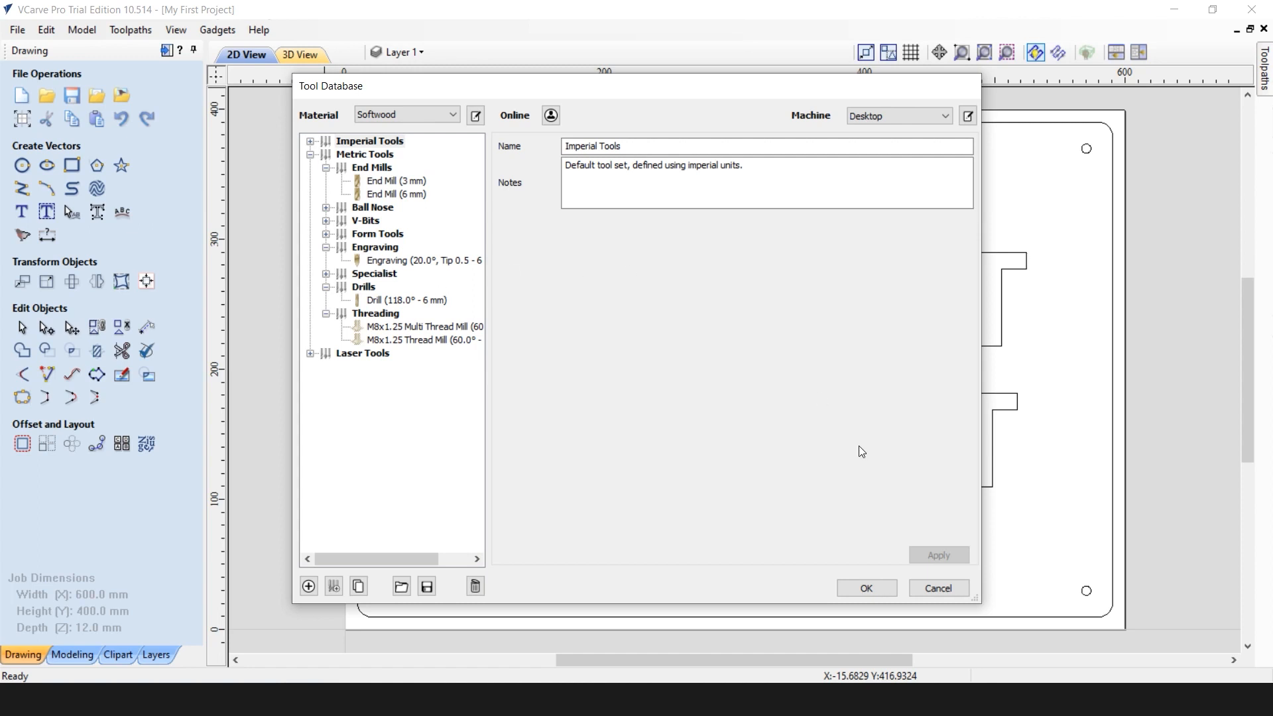
{"action": "left_click", "coordinate": [943, 589]}
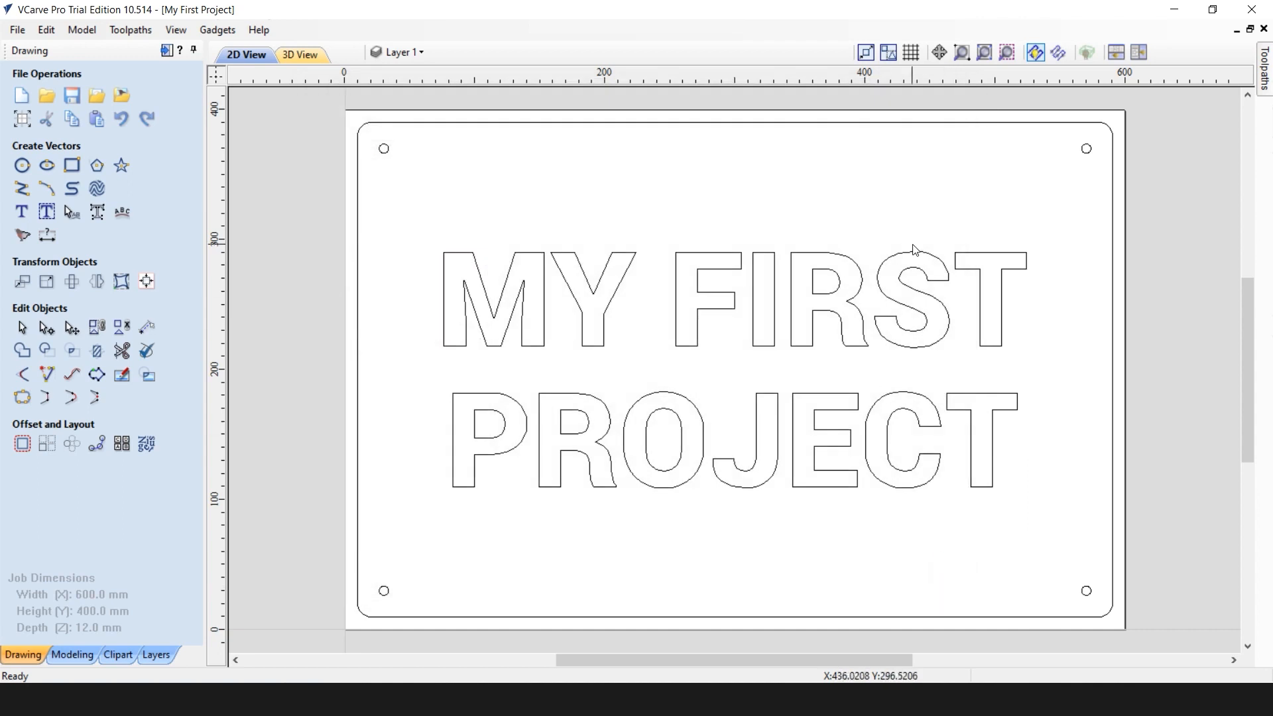
{"action": "left_click", "coordinate": [1265, 77]}
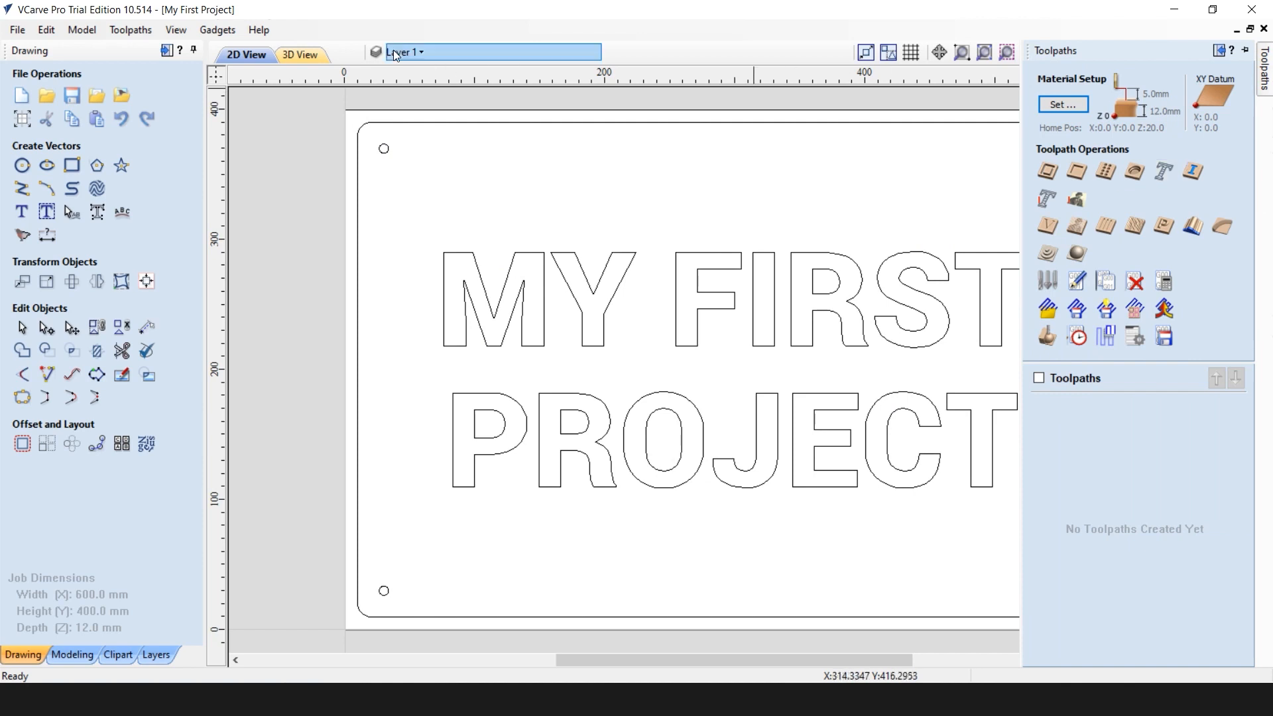
Step: Add a tool of type Engraving to the metric Engraving group of the tool database, with Softwood as the material
{"action": "left_click", "coordinate": [133, 30]}
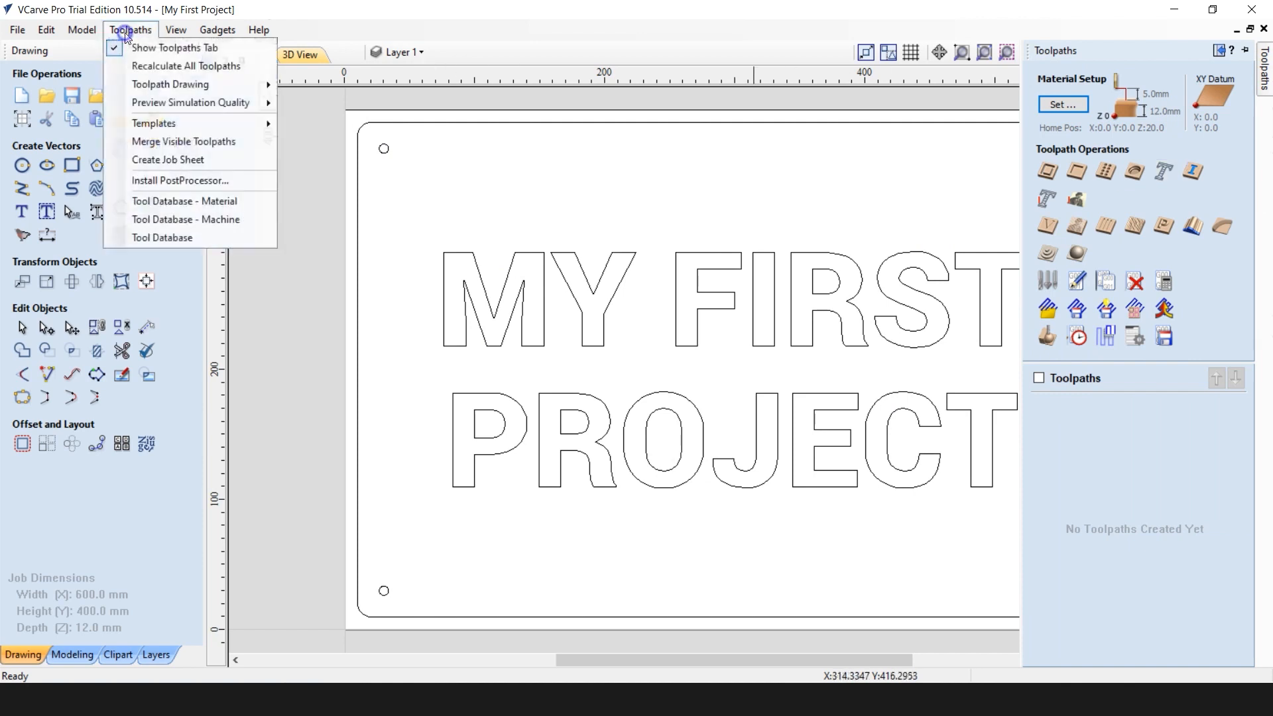
{"action": "left_click", "coordinate": [162, 236]}
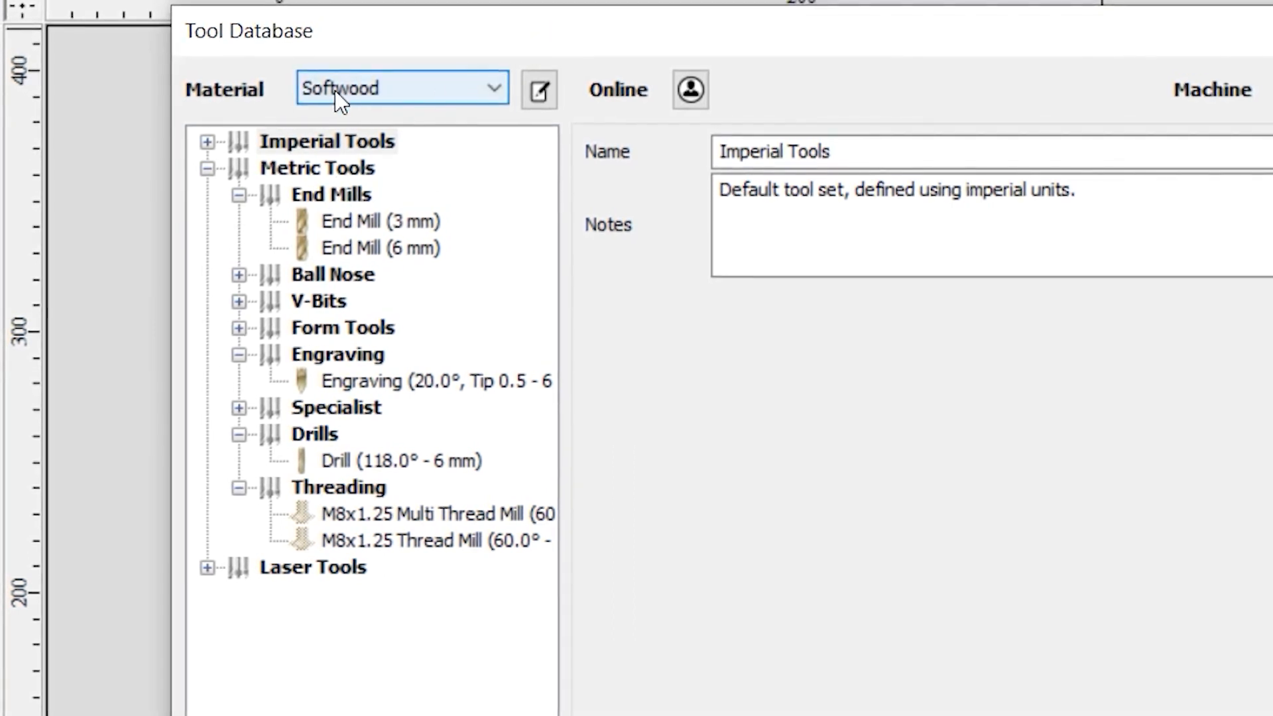
{"action": "left_click", "coordinate": [493, 92]}
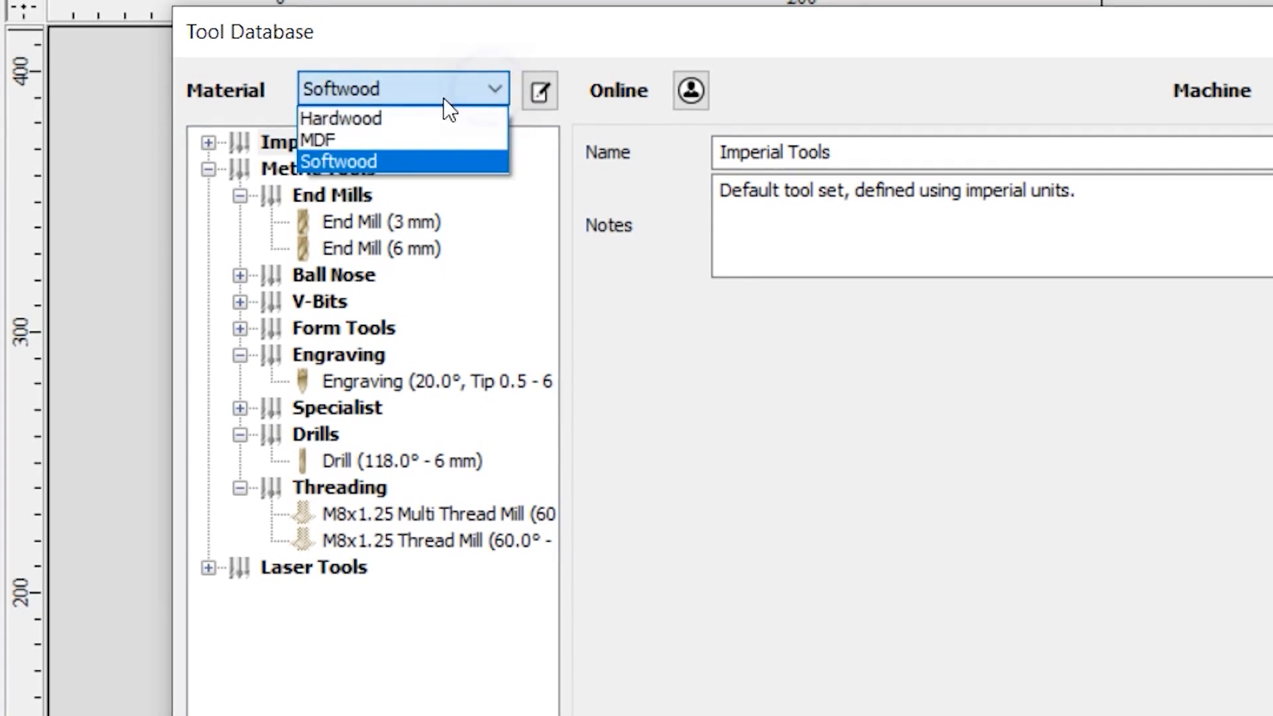
{"action": "left_click", "coordinate": [372, 162]}
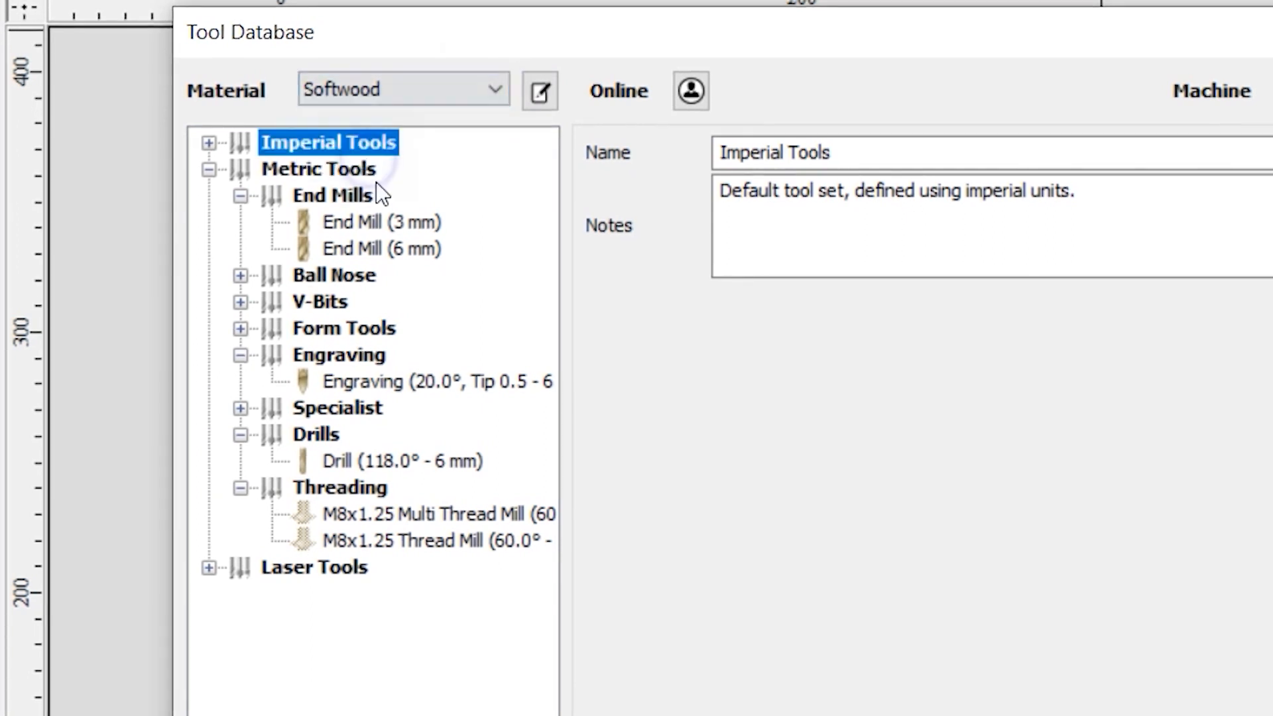
{"action": "left_click", "coordinate": [354, 361]}
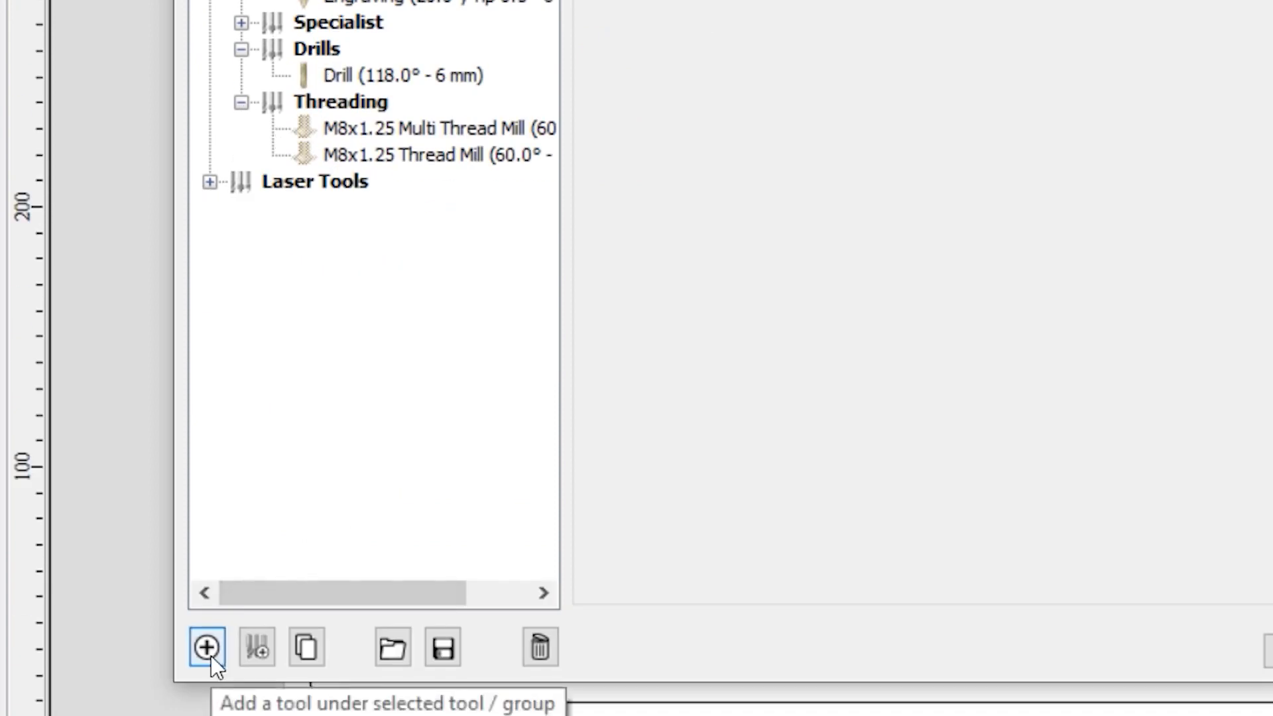
{"action": "left_click", "coordinate": [206, 647]}
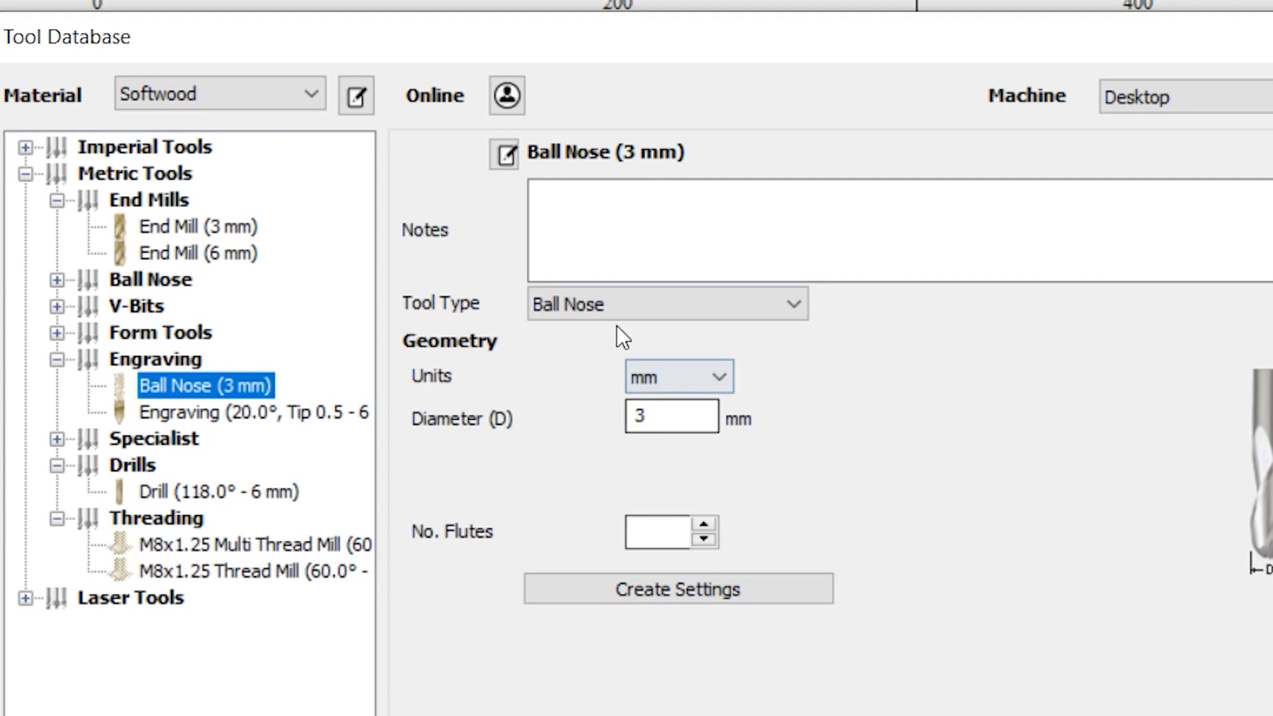
{"action": "left_click", "coordinate": [649, 214]}
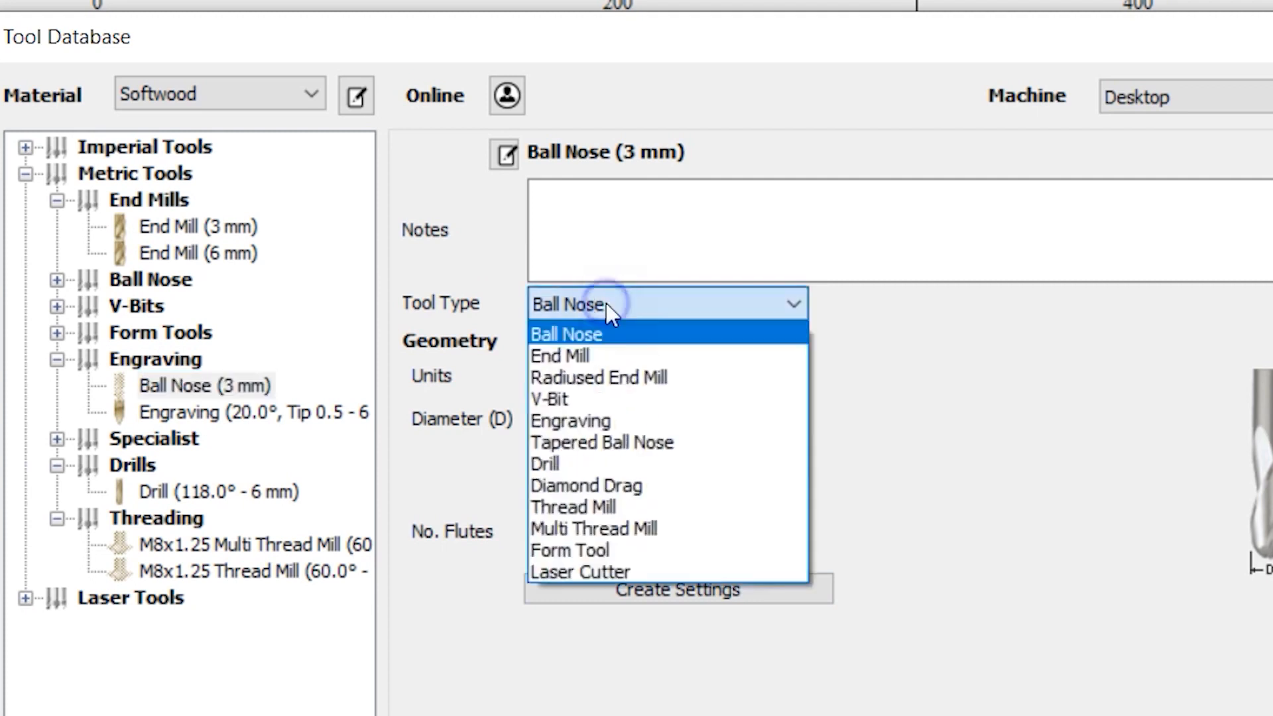
{"action": "left_click", "coordinate": [582, 421]}
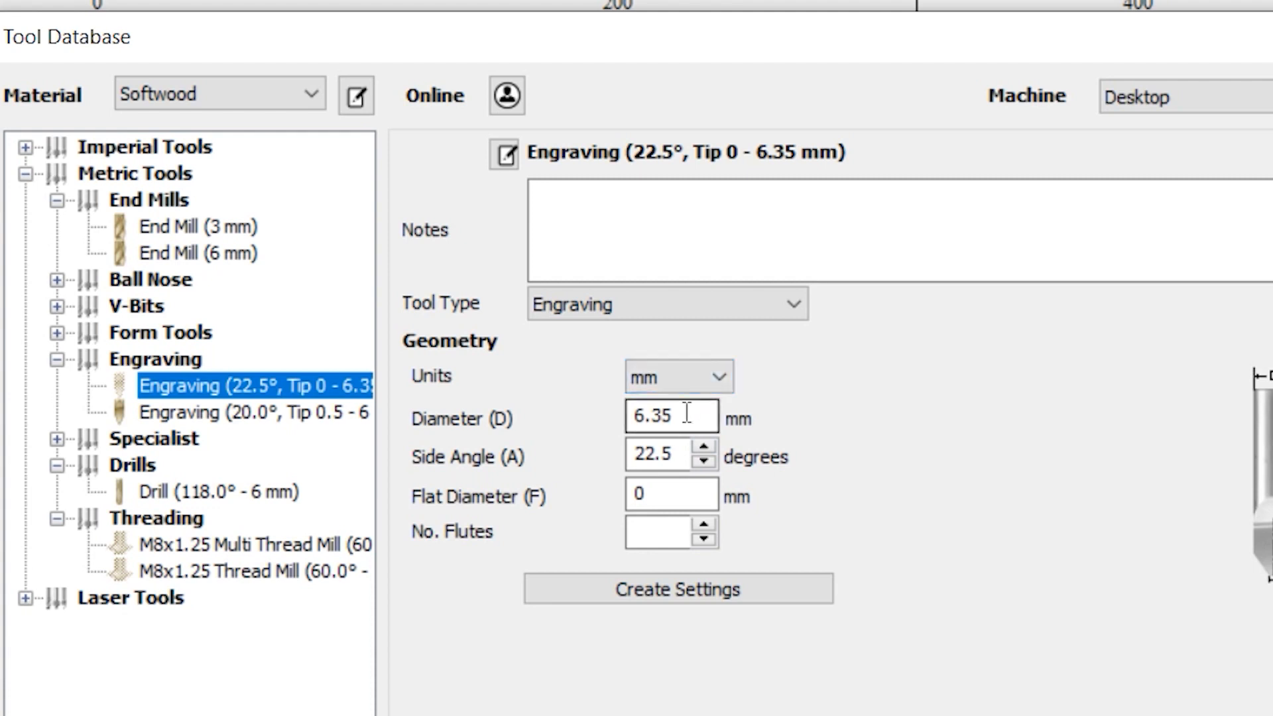
Step: Set the new engraving tool's side angle to 45 degrees and its number of flutes to 2
{"action": "double_click", "coordinate": [659, 454]}
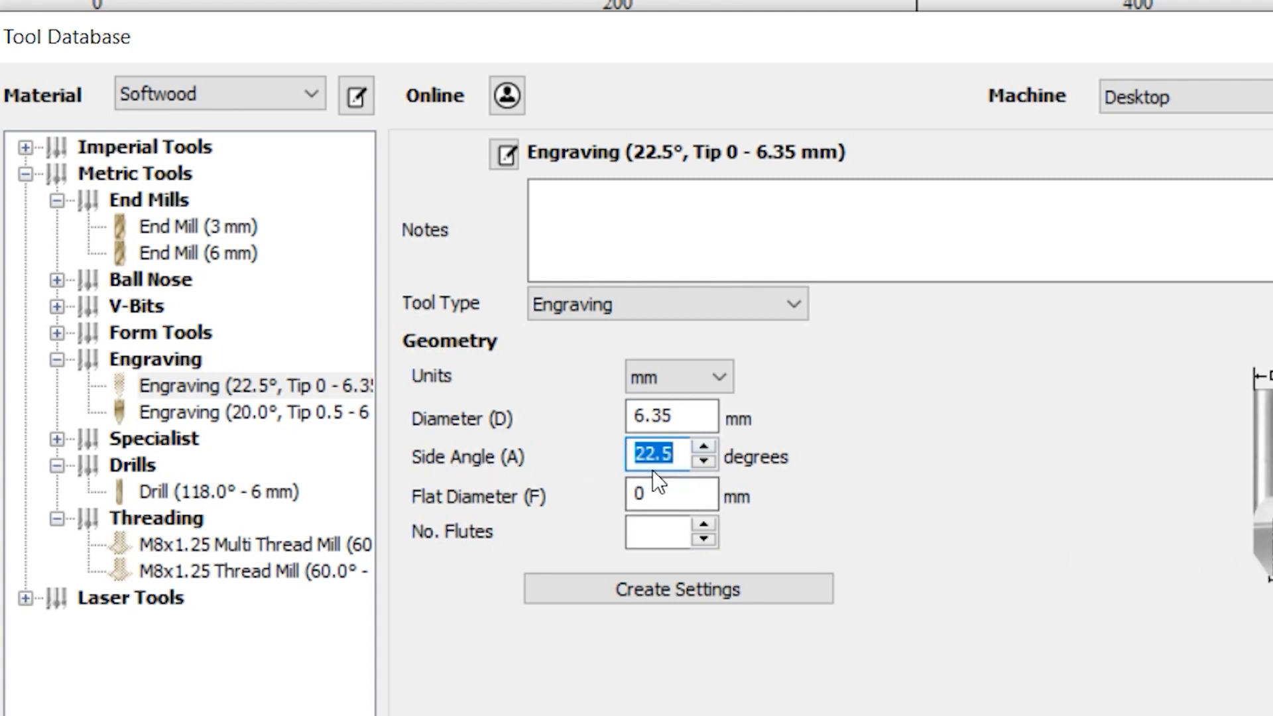
{"action": "type", "text": "45"}
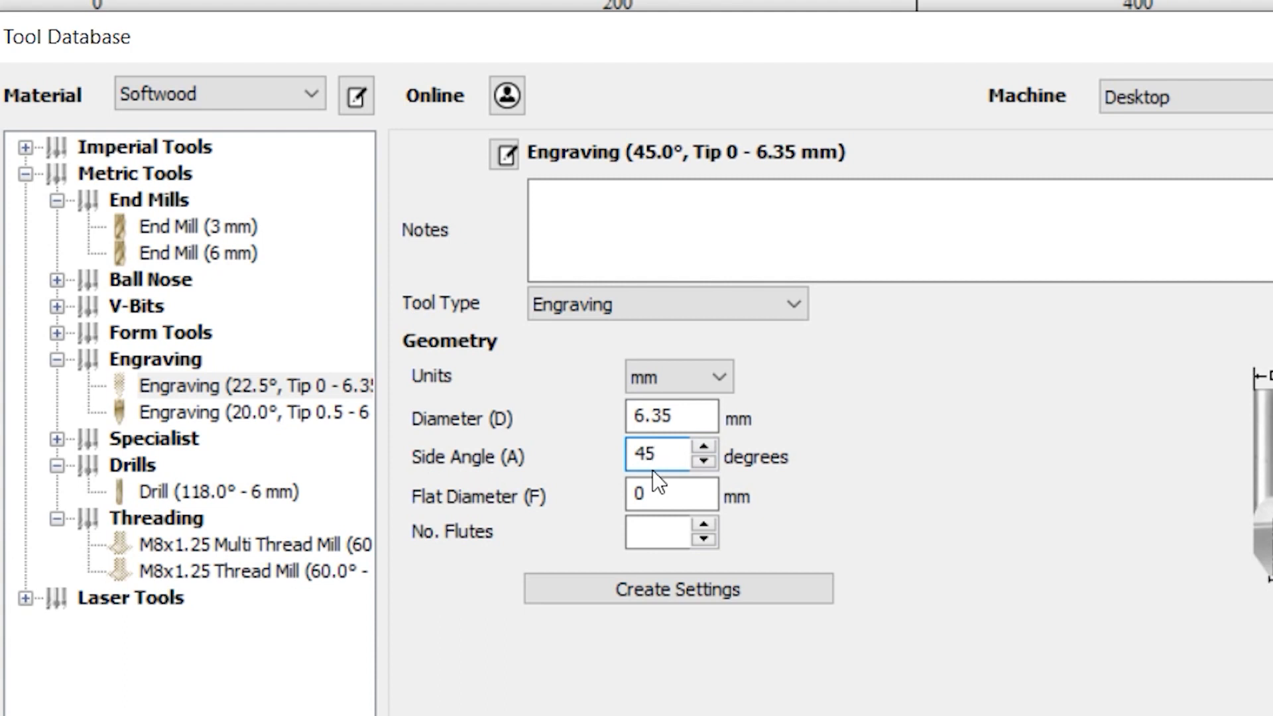
{"action": "left_click", "coordinate": [667, 494]}
{"action": "key", "text": "Tab"}
{"action": "type", "text": "2"}
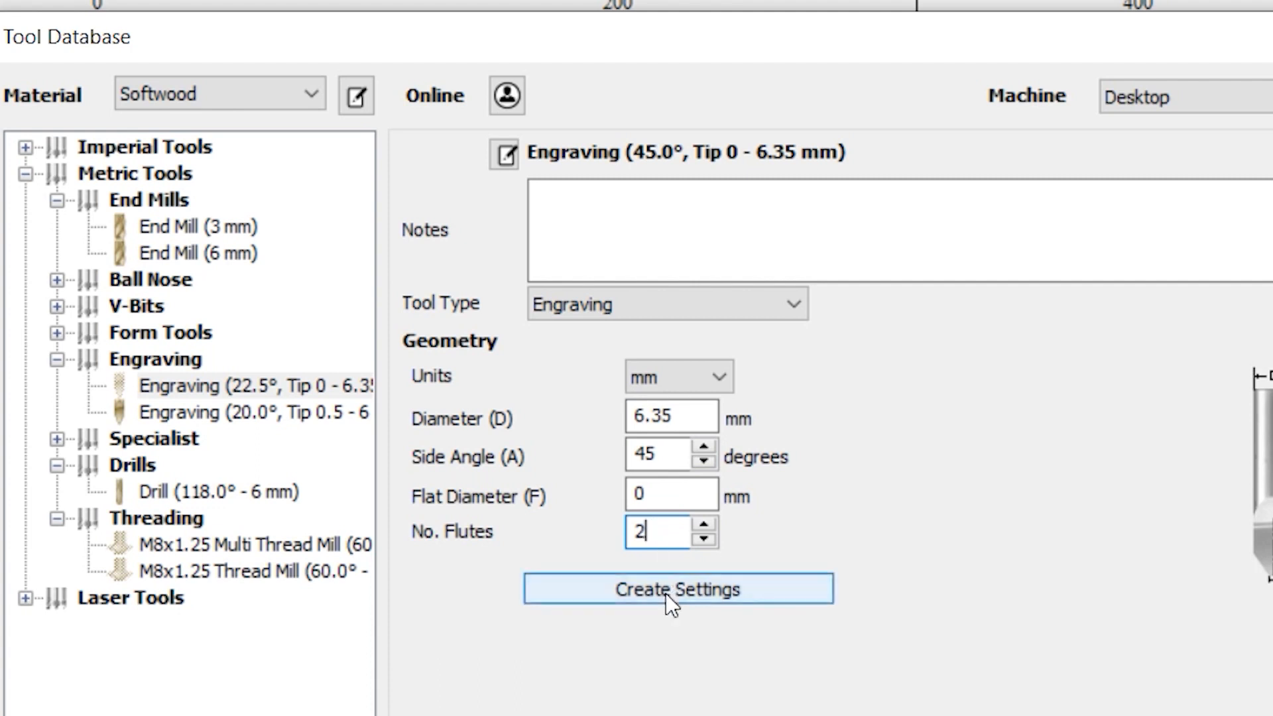
Step: Create cutting settings for the new engraving tool with a pass depth of 2 mm and save the tool database
{"action": "left_click", "coordinate": [667, 595]}
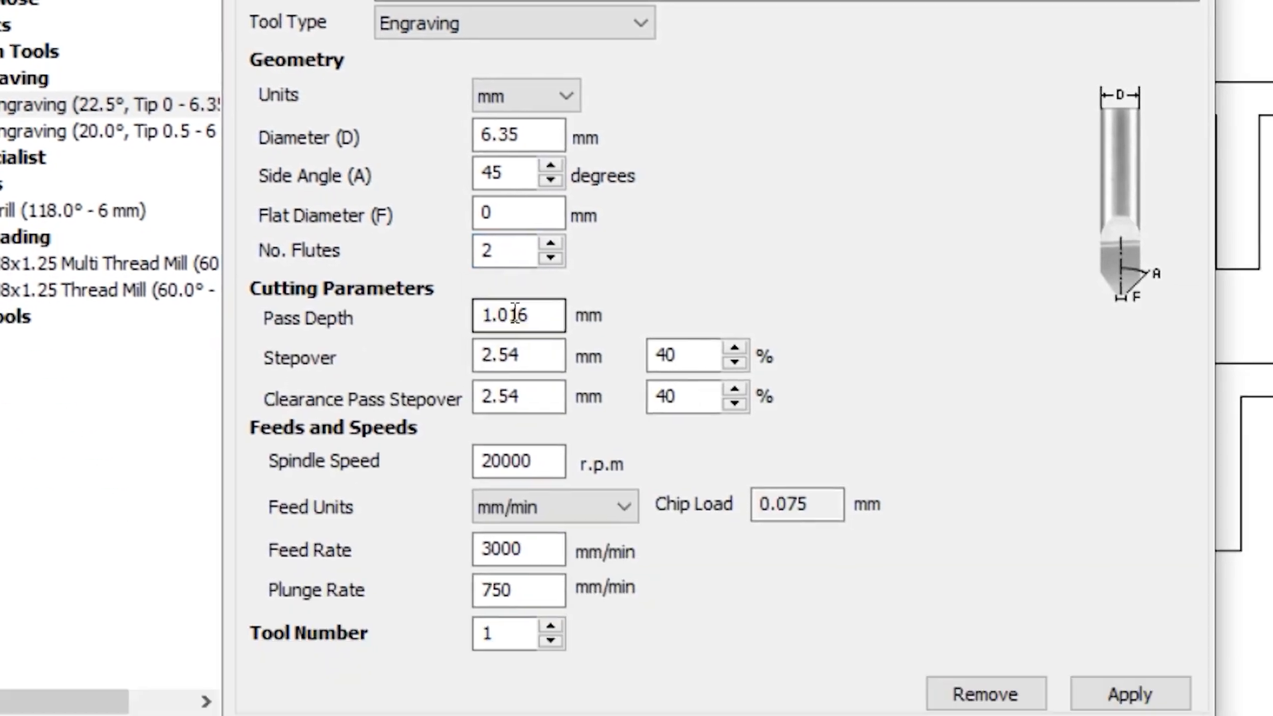
{"action": "double_click", "coordinate": [556, 312]}
{"action": "type", "text": "2"}
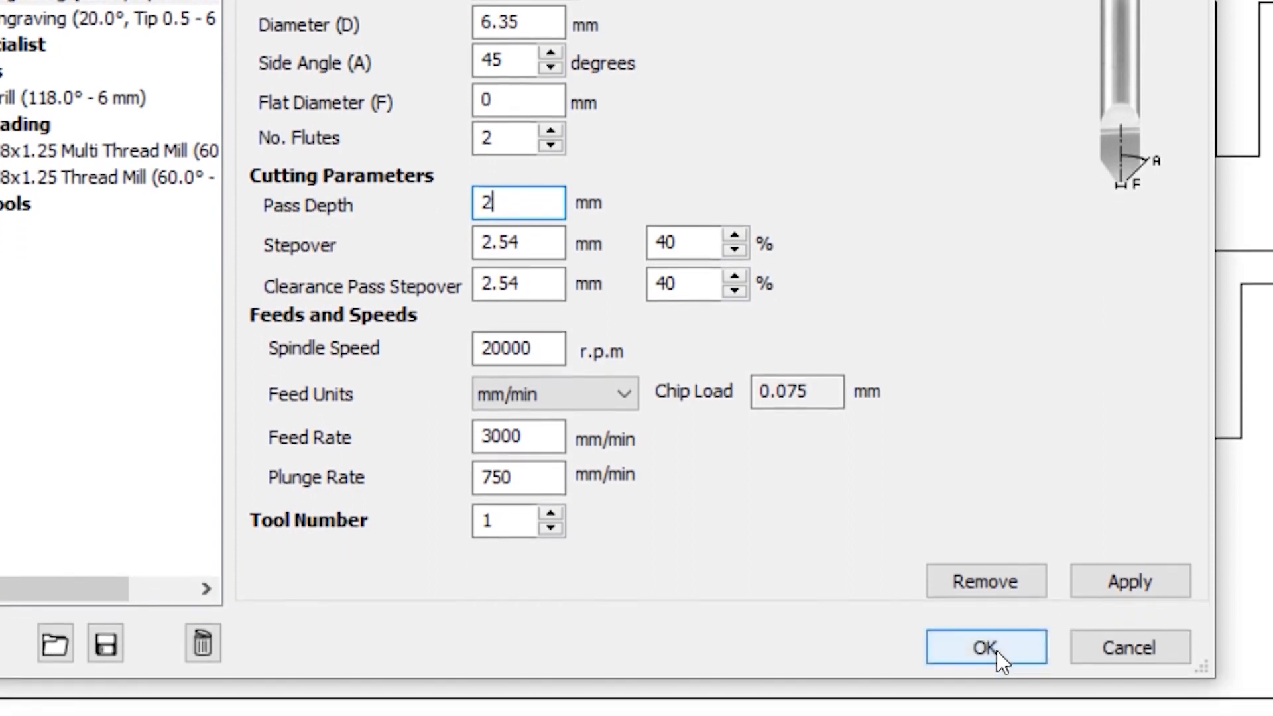
{"action": "left_click", "coordinate": [997, 650]}
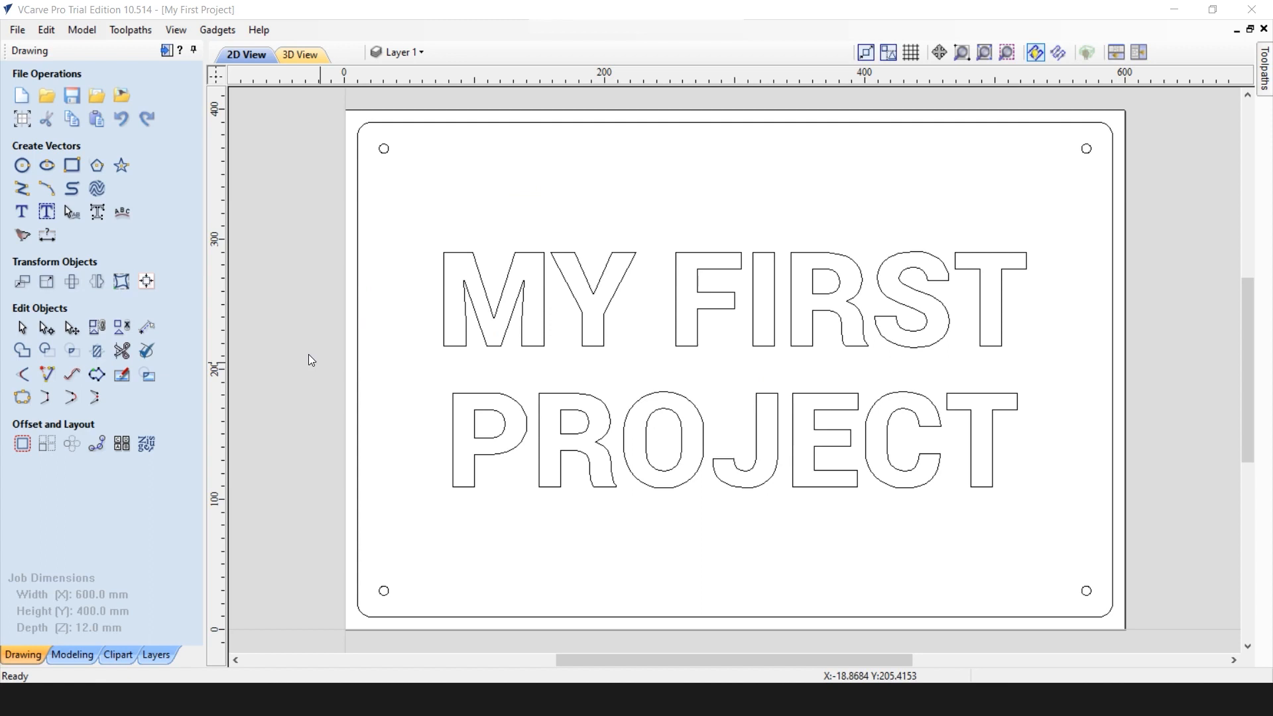
Step: Review the settings of the 45° engraving tool and the 6 mm end mill in the tool database
{"action": "left_click", "coordinate": [130, 30]}
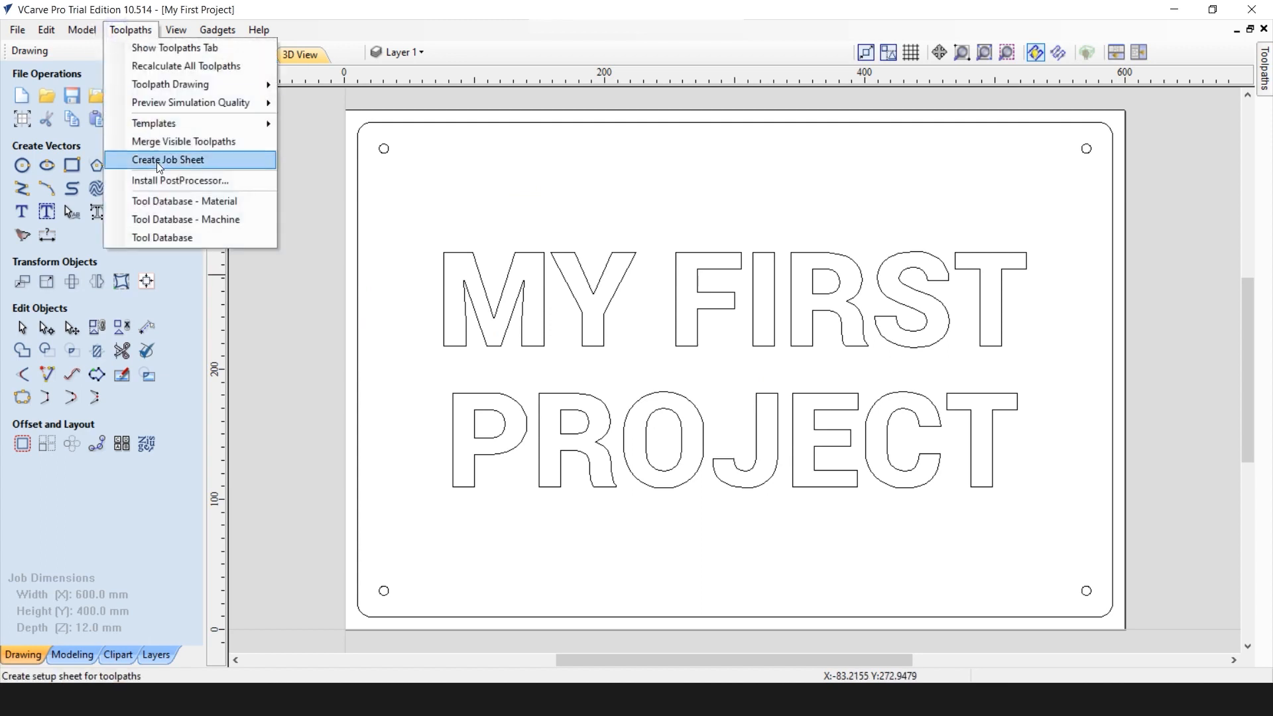
{"action": "left_click", "coordinate": [171, 238]}
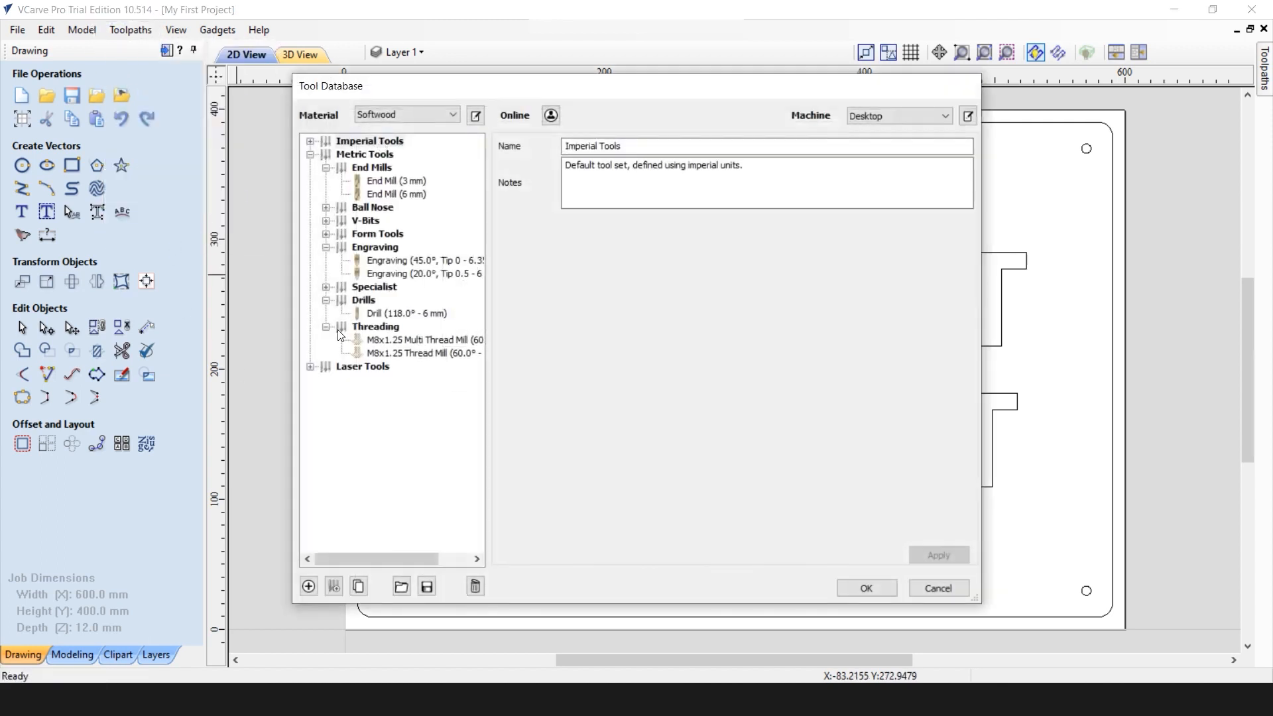
{"action": "left_click", "coordinate": [416, 261]}
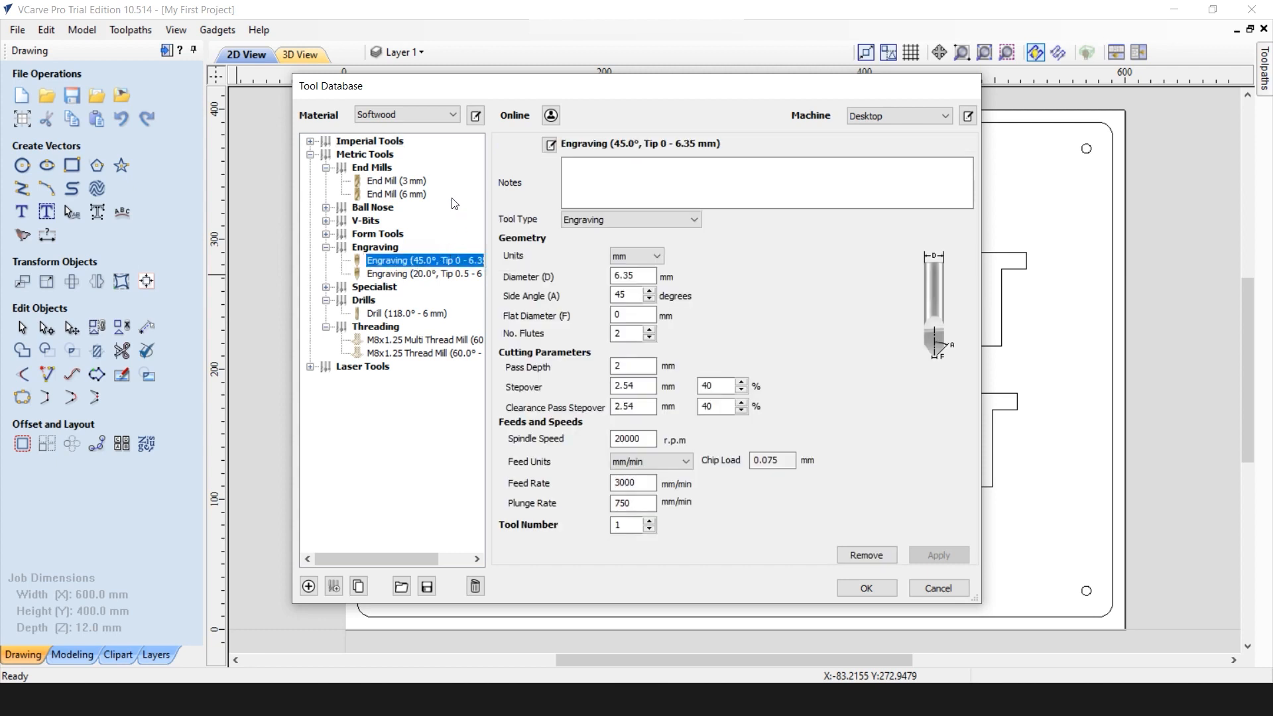
{"action": "left_click", "coordinate": [407, 194]}
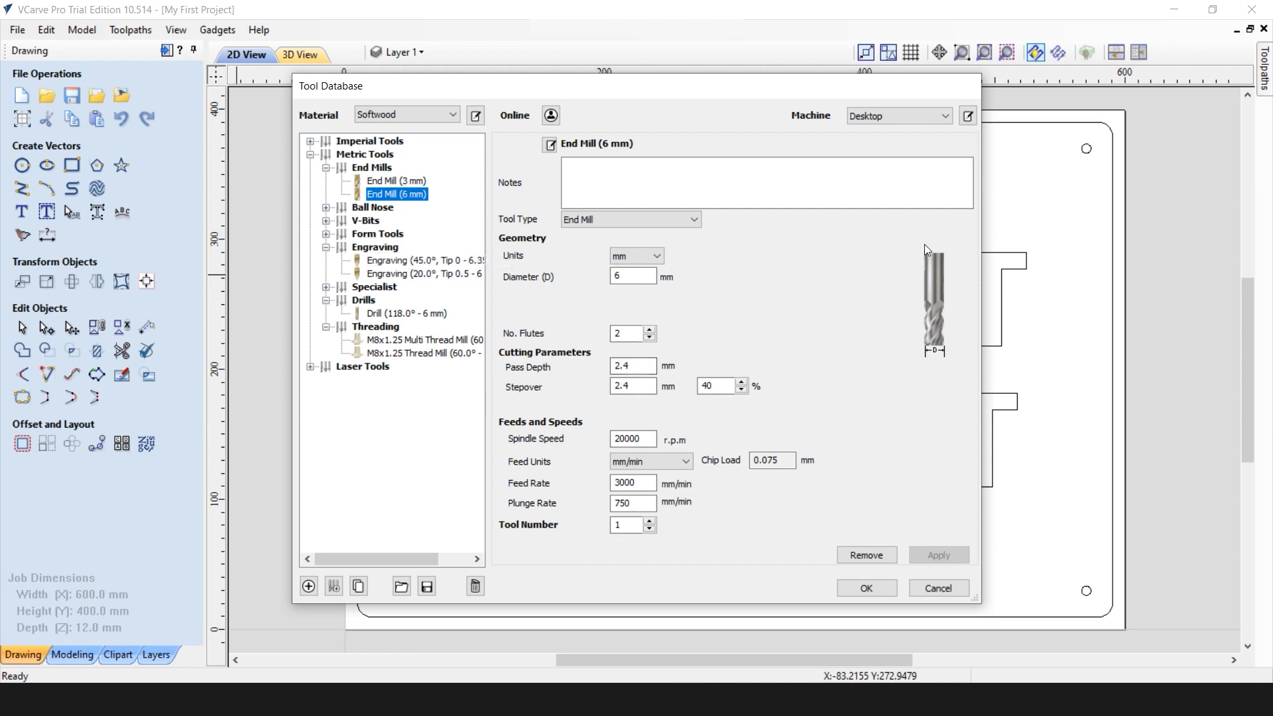
{"action": "left_click", "coordinate": [877, 590]}
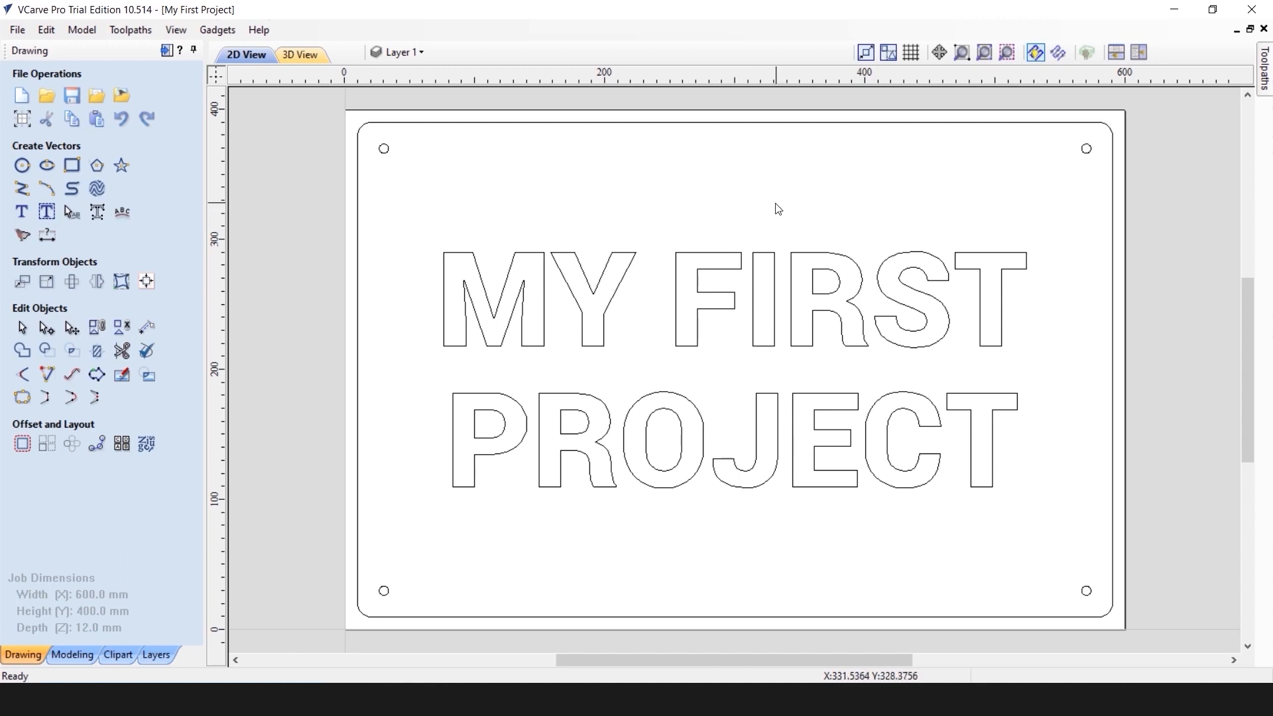
Step: Start a Quick Engrave toolpath on the text and assign the 45° metric engraving tool from the tool database
{"action": "left_click", "coordinate": [546, 266]}
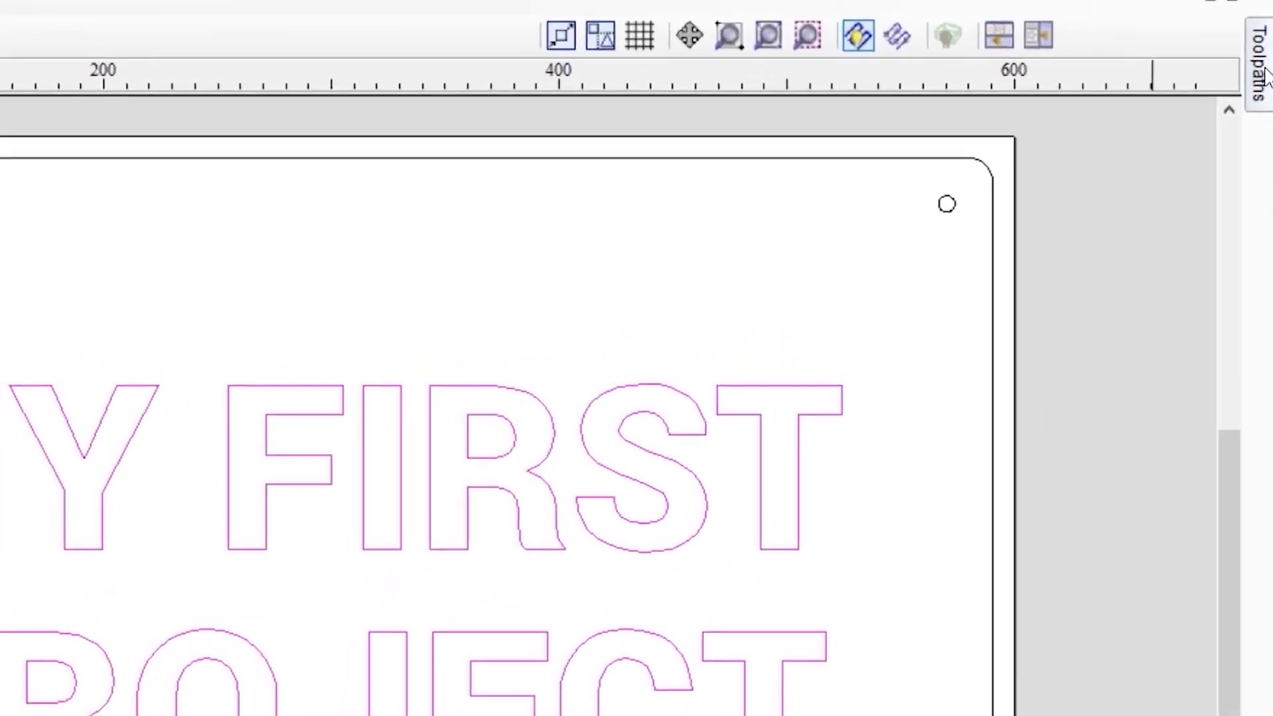
{"action": "mouse_move", "coordinate": [1256, 60]}
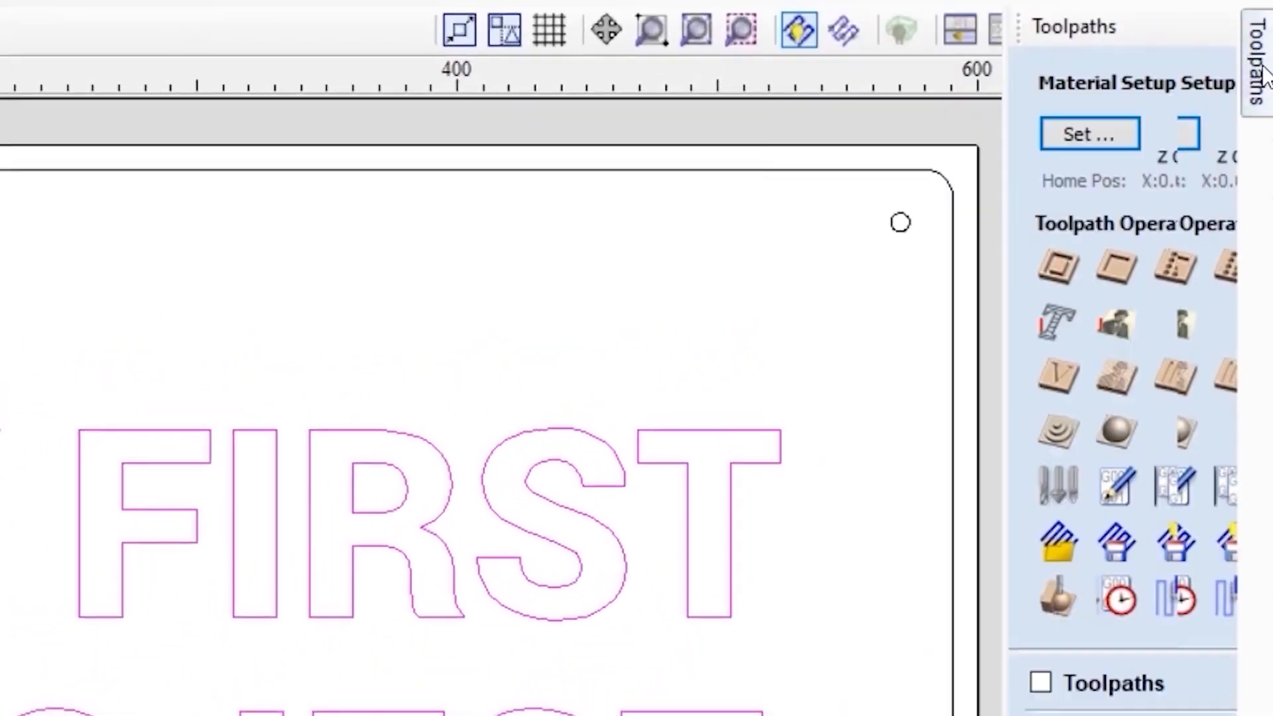
{"action": "left_click", "coordinate": [1218, 27]}
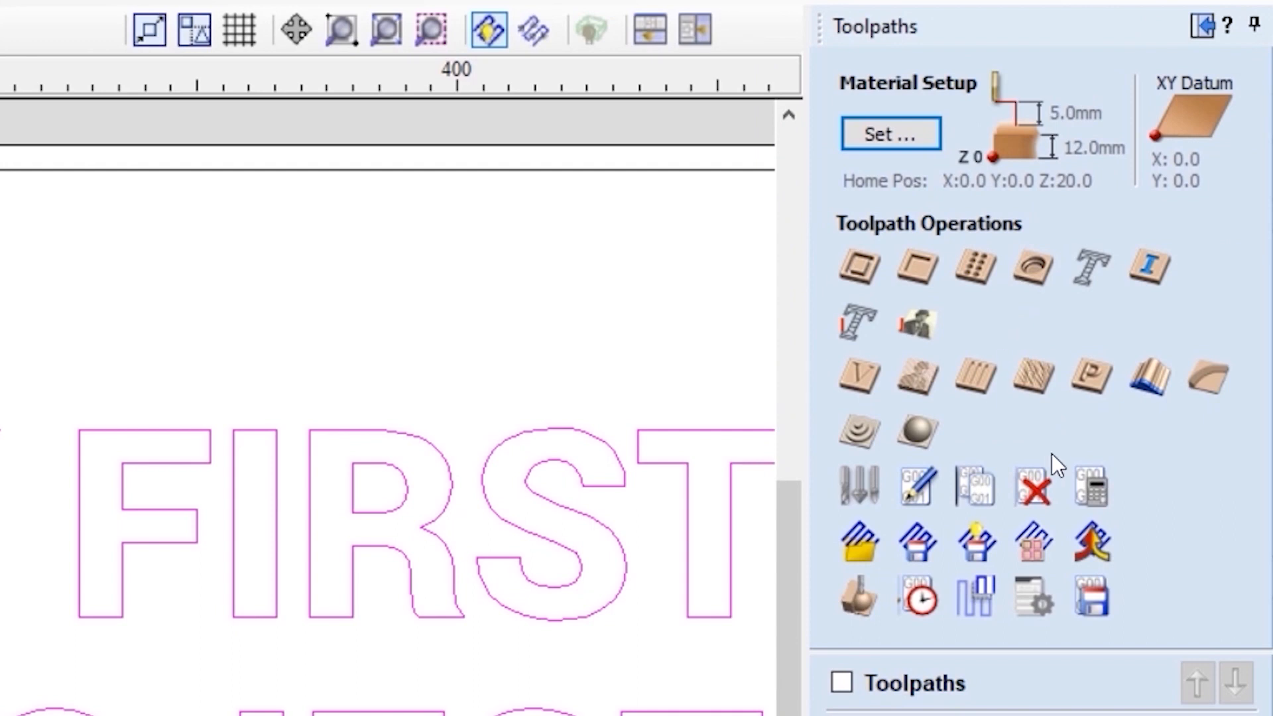
{"action": "left_click", "coordinate": [1092, 272]}
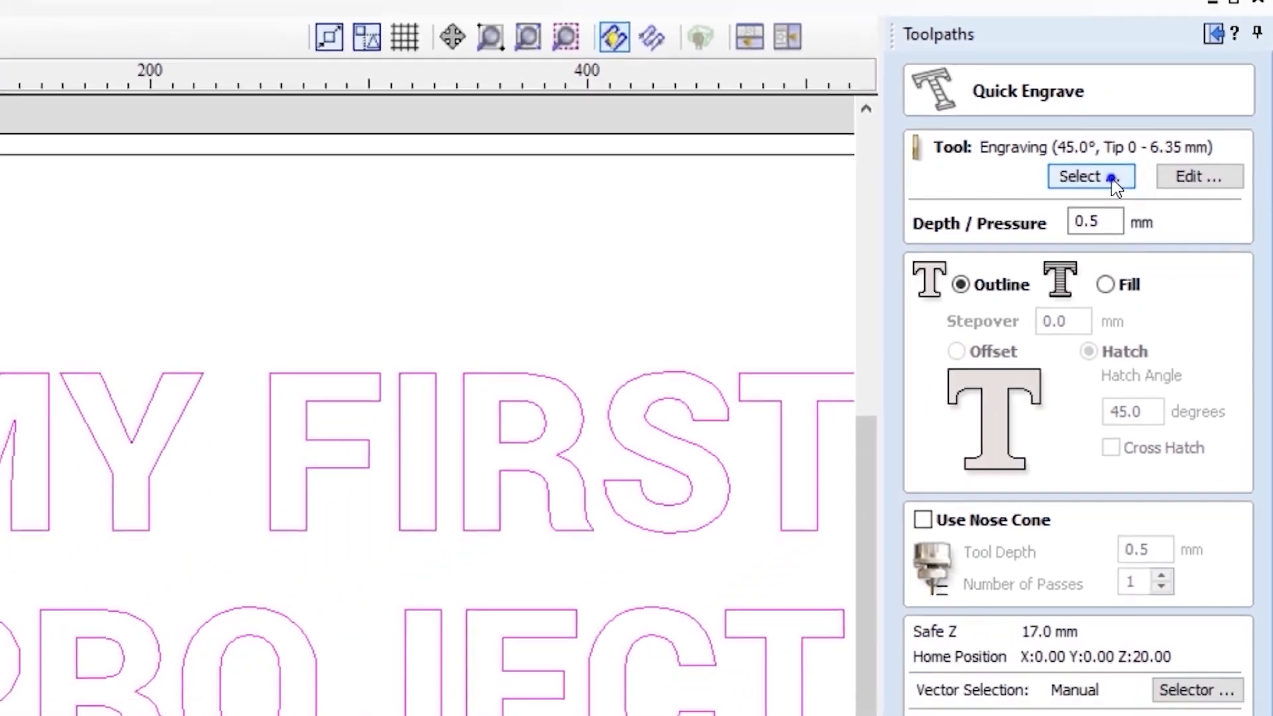
{"action": "left_click", "coordinate": [1081, 198]}
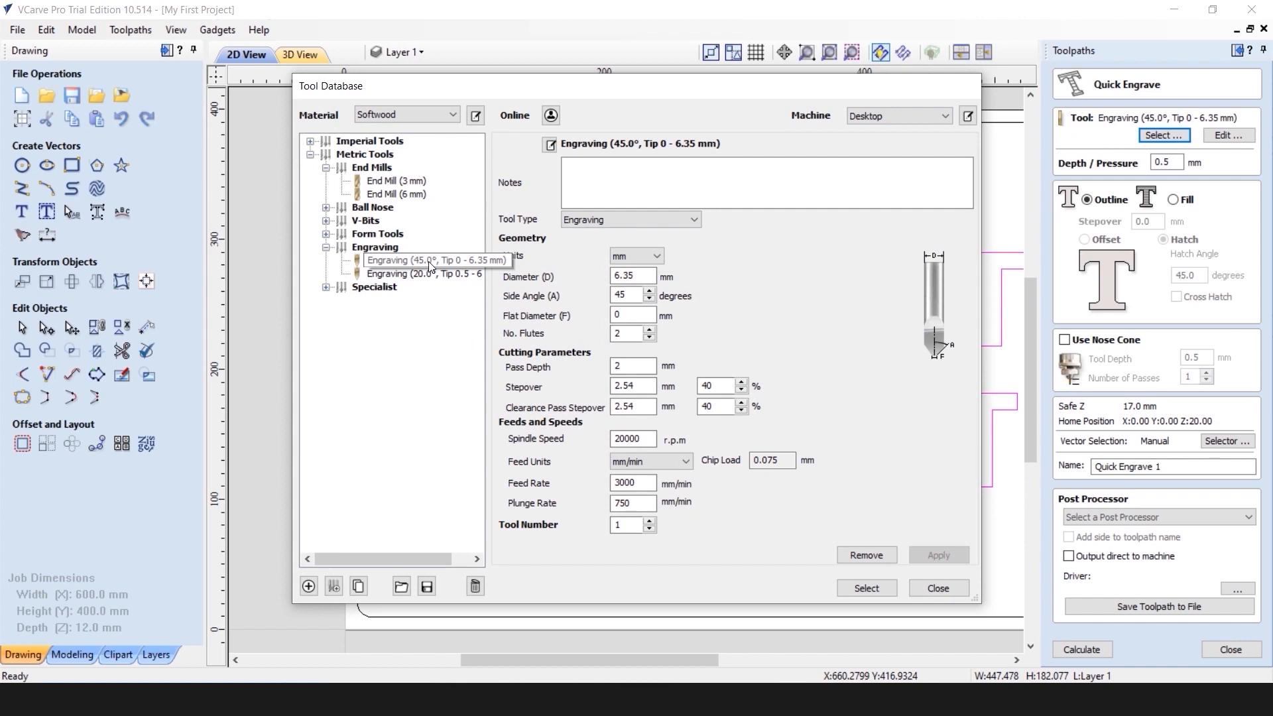
{"action": "left_click", "coordinate": [428, 261]}
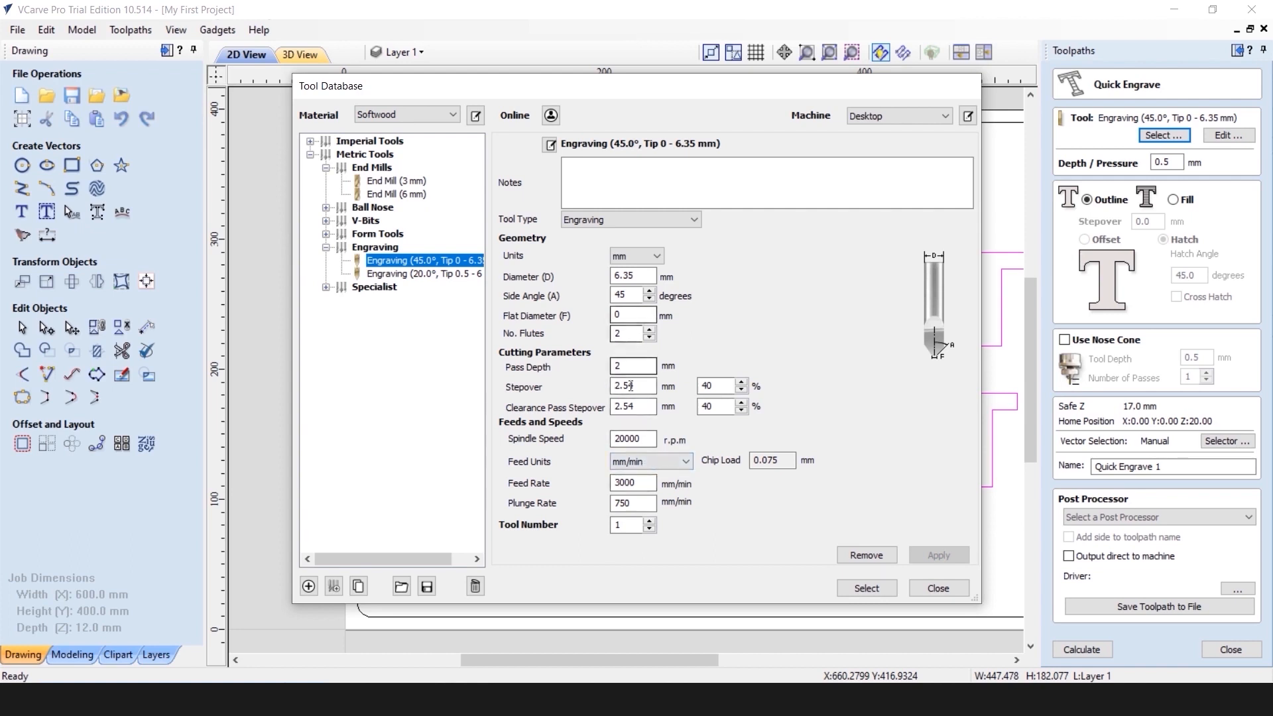
{"action": "left_click", "coordinate": [867, 589]}
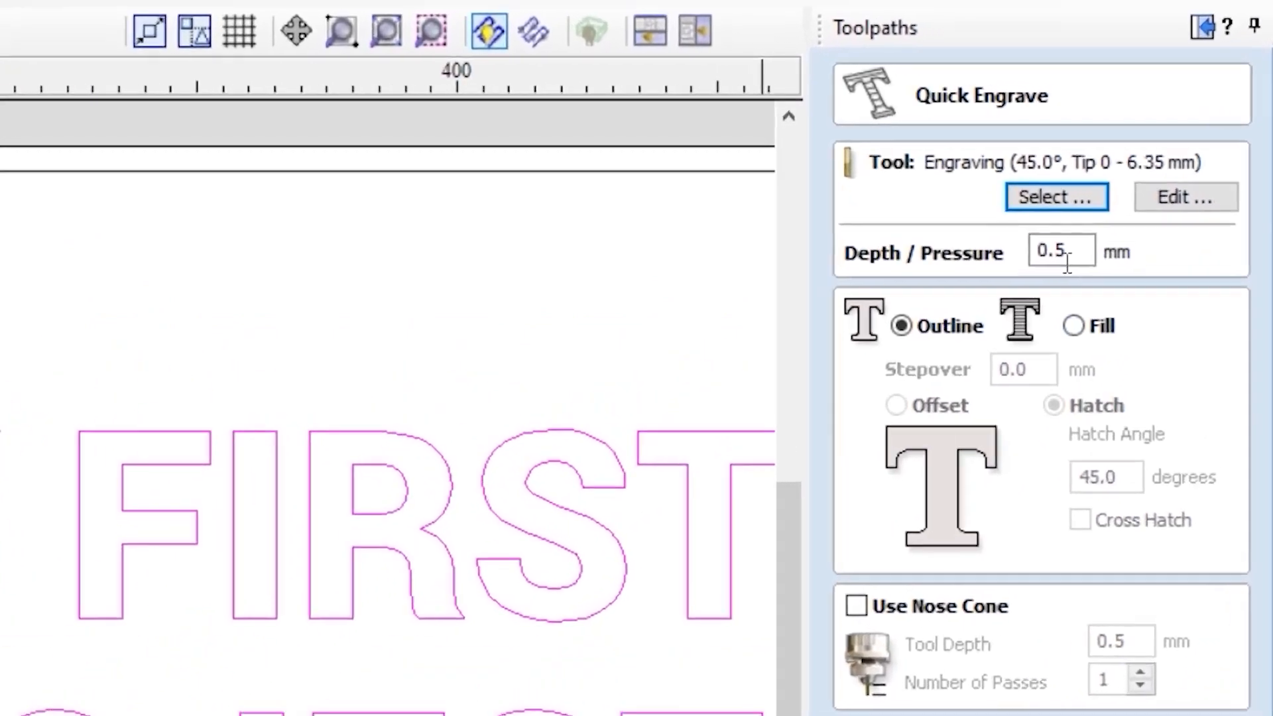
Step: Set the engraving depth to 2 mm with the Outline strategy and choose the YetiTool SmartBench (*.gcode) post processor
{"action": "double_click", "coordinate": [1168, 166]}
{"action": "type", "text": "2"}
{"action": "left_click", "coordinate": [954, 324]}
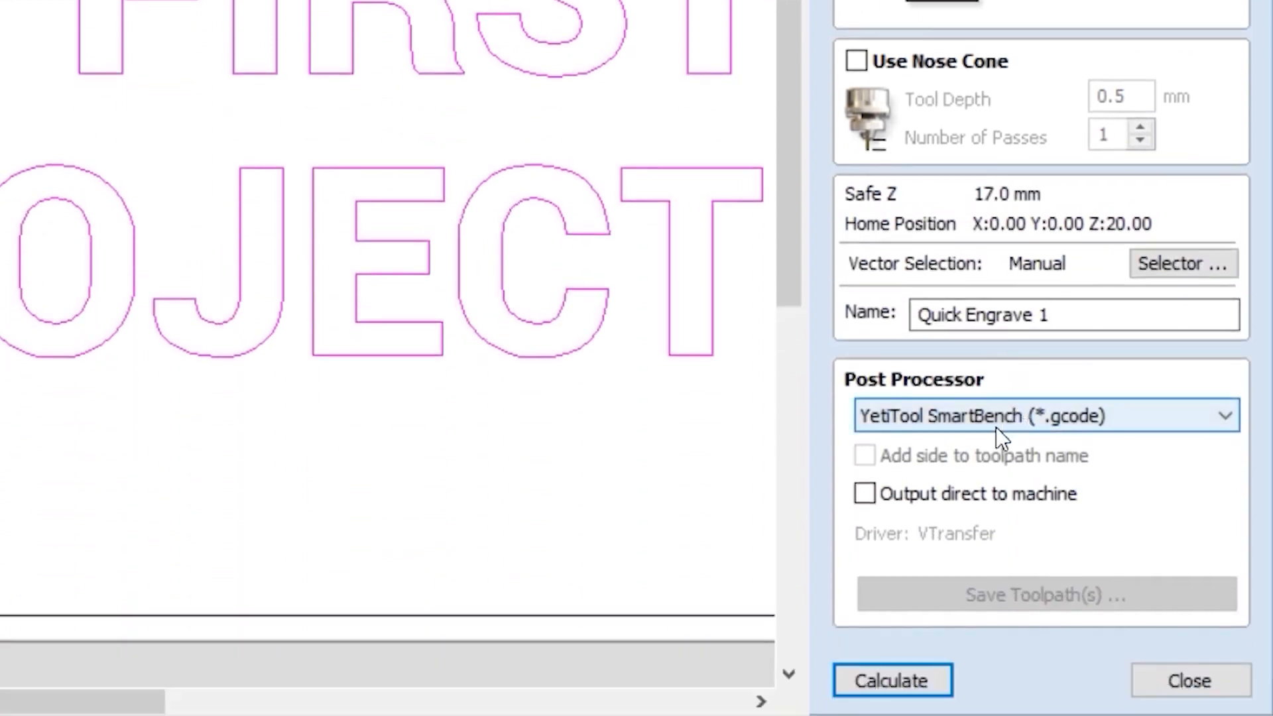
{"action": "left_click", "coordinate": [1088, 420]}
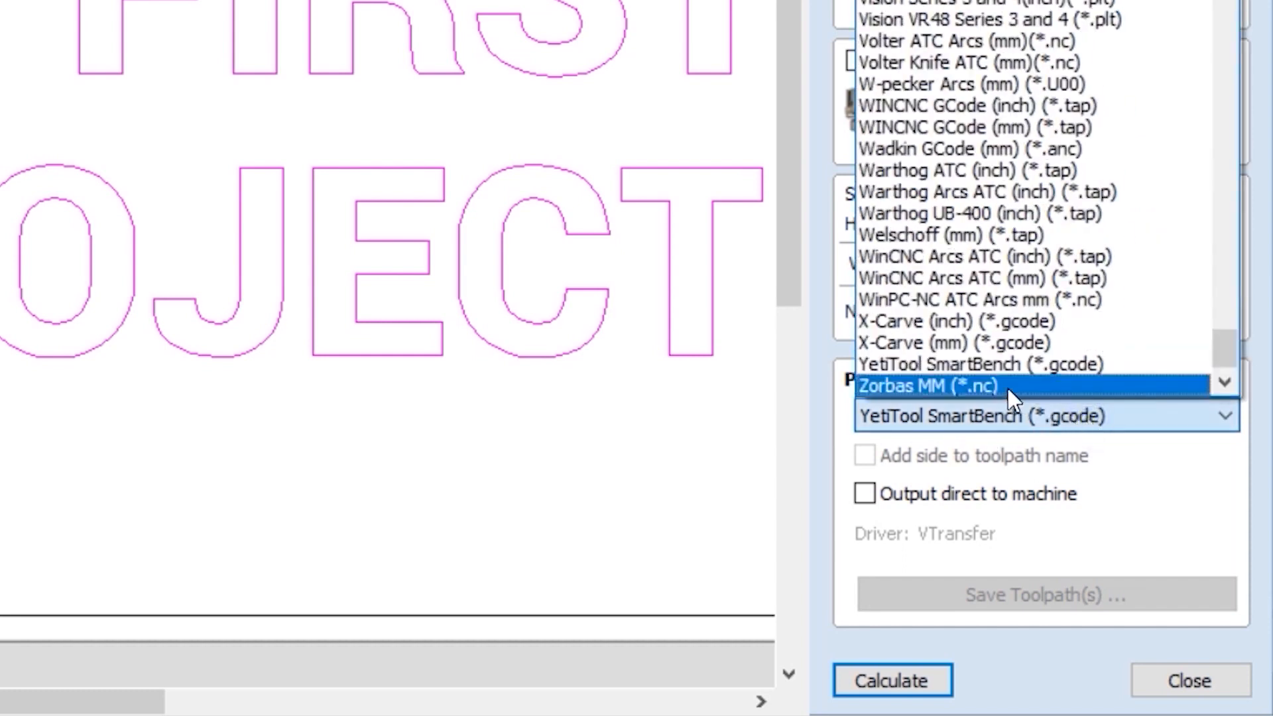
{"action": "left_click", "coordinate": [1000, 366]}
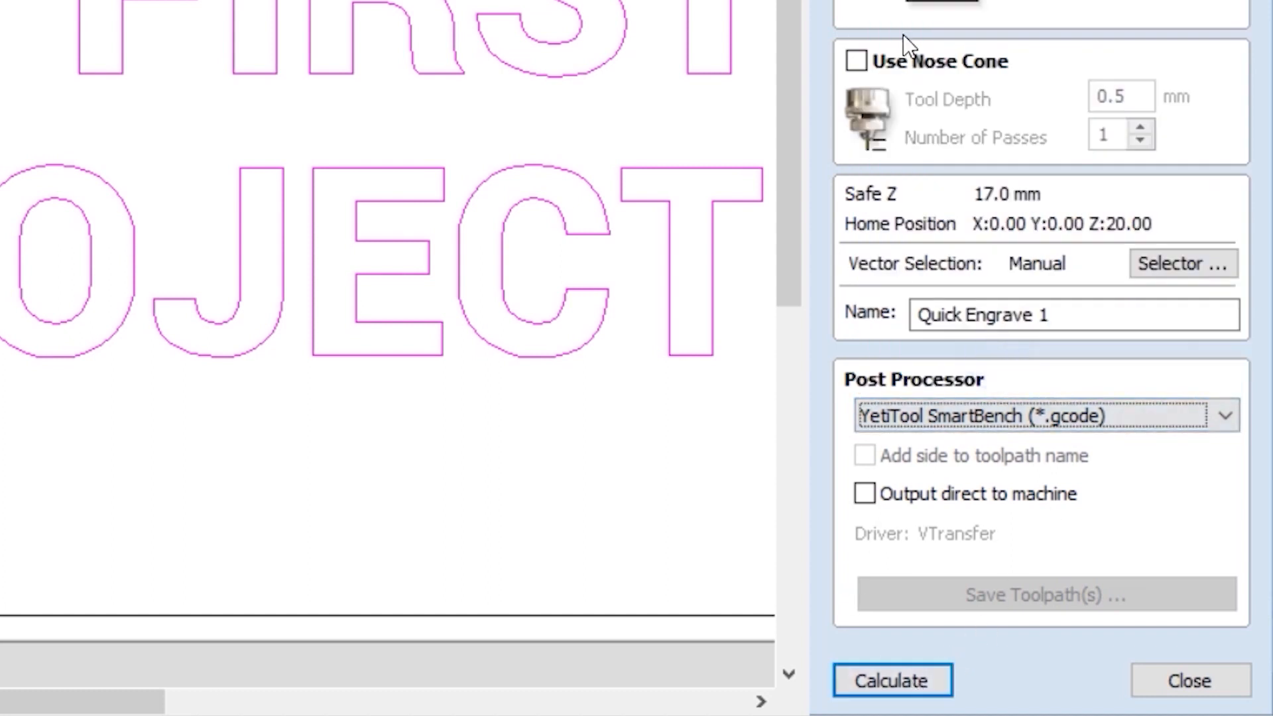
Step: Calculate the Quick Engrave toolpath, return to the 2D view and close the toolpath preview
{"action": "left_click", "coordinate": [895, 680]}
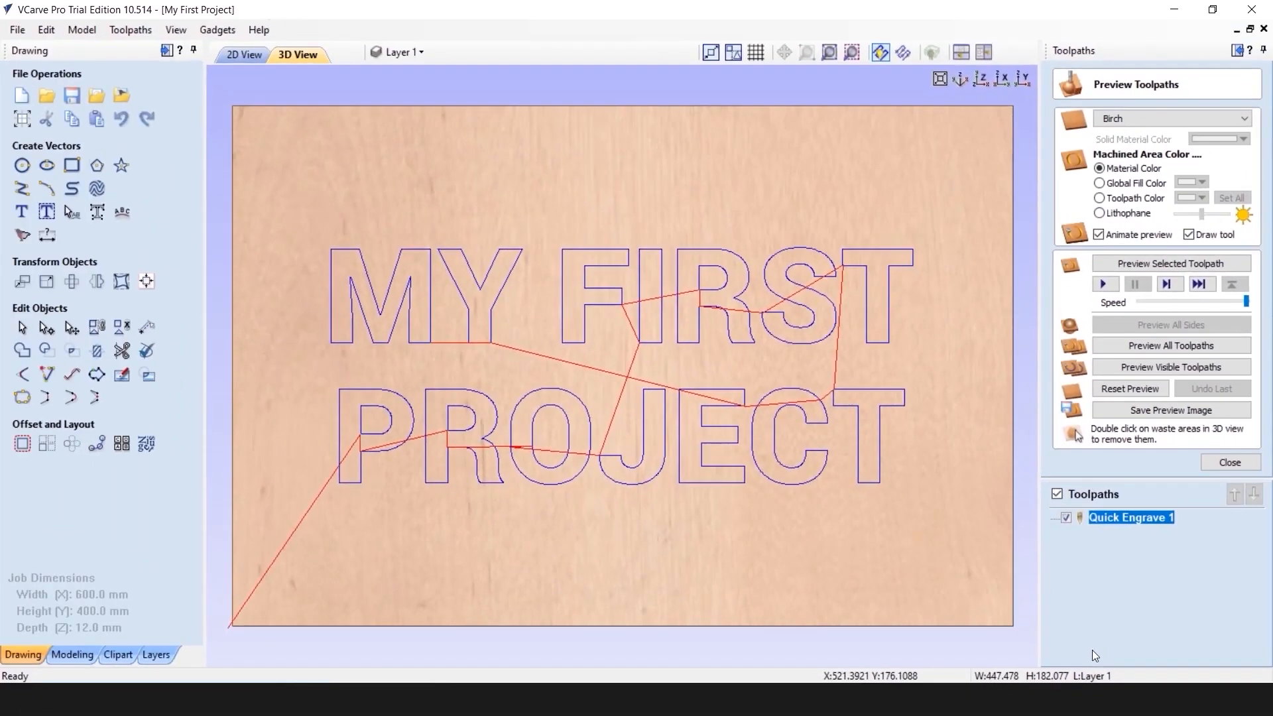
{"action": "mouse_move", "coordinate": [1106, 521]}
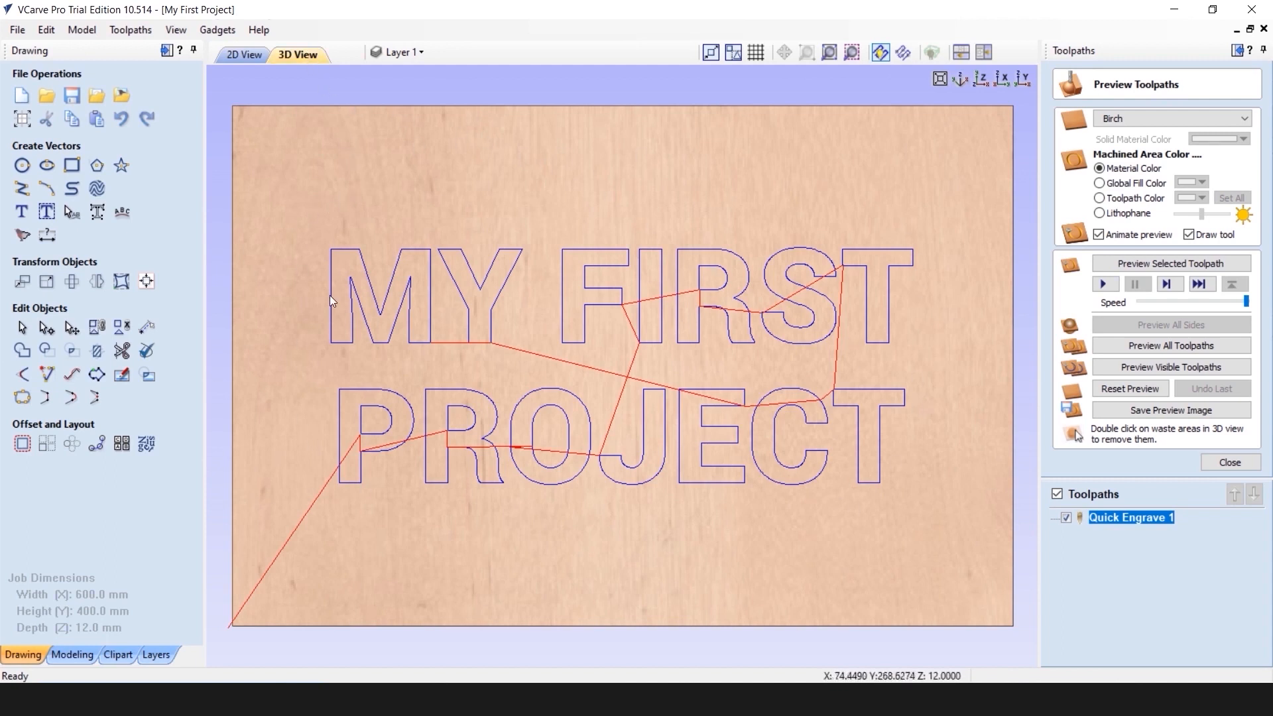
{"action": "left_click", "coordinate": [242, 57]}
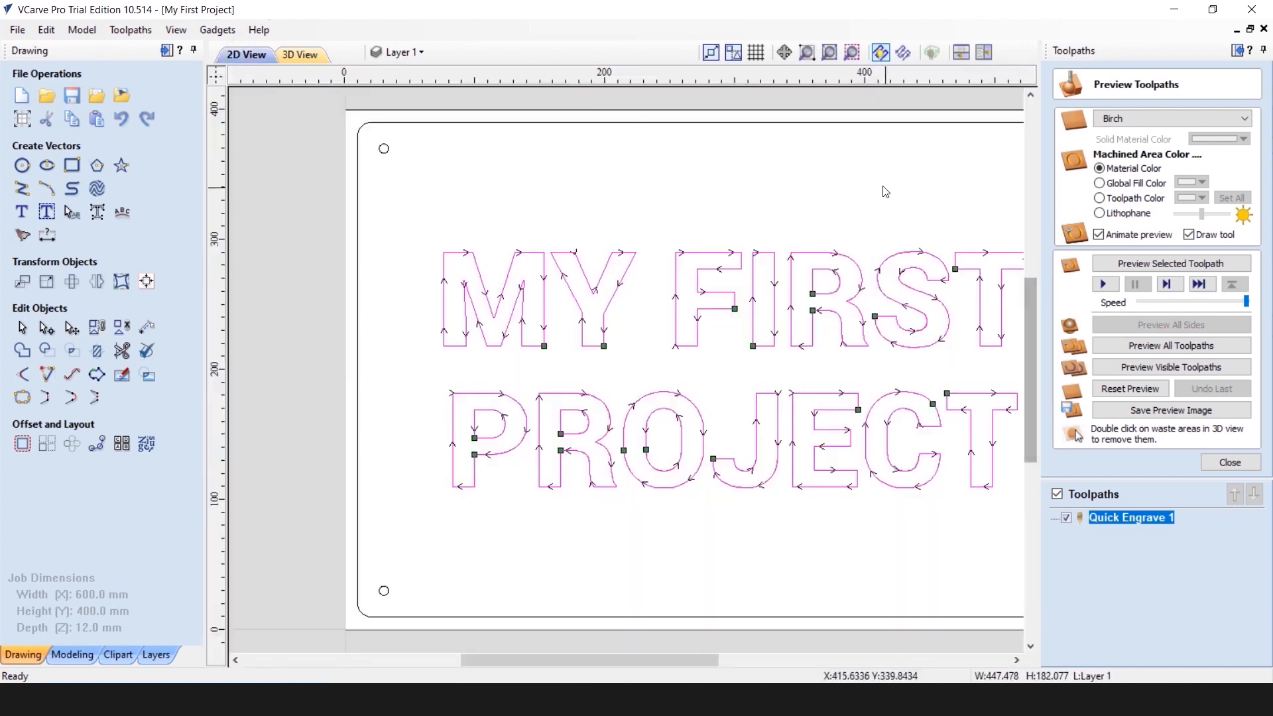
{"action": "left_click", "coordinate": [1229, 463]}
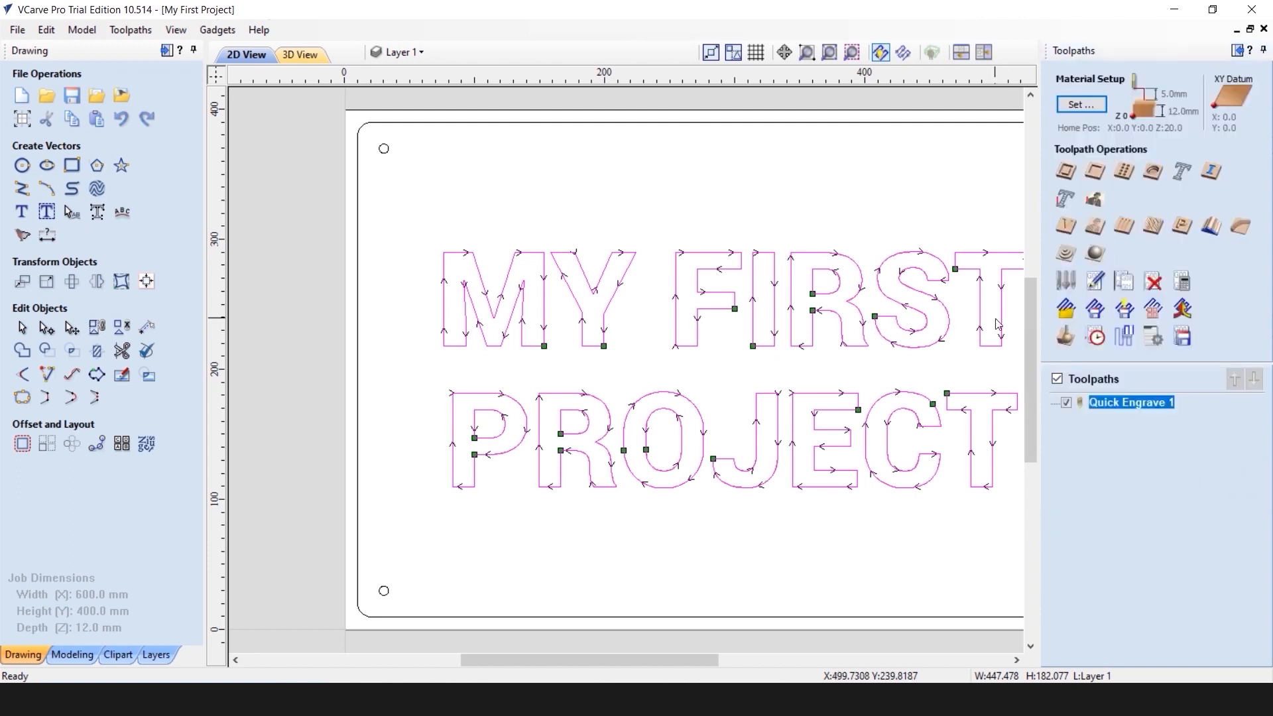
Step: Deselect the text and select all four corner holes together
{"action": "left_click", "coordinate": [597, 205]}
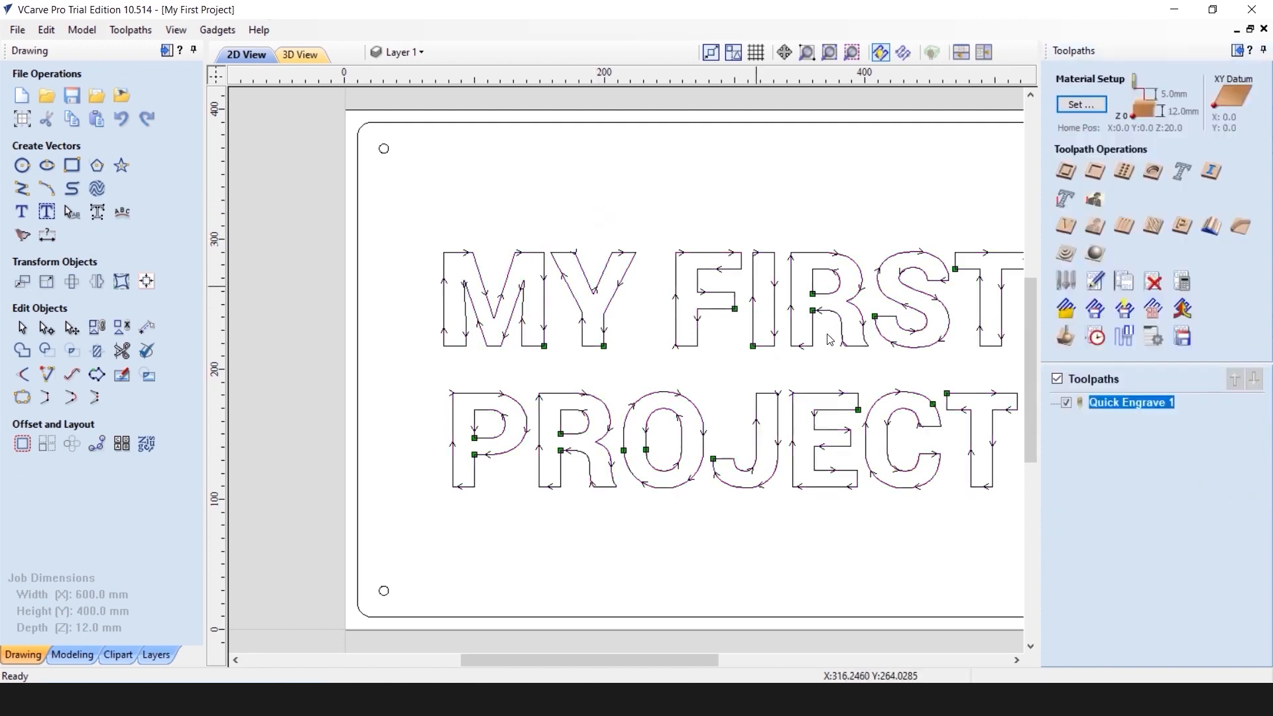
{"action": "scroll", "coordinate": [866, 361], "scroll_direction": "up", "scroll_amount": 1}
{"action": "scroll", "coordinate": [866, 361], "scroll_direction": "down", "scroll_amount": 2}
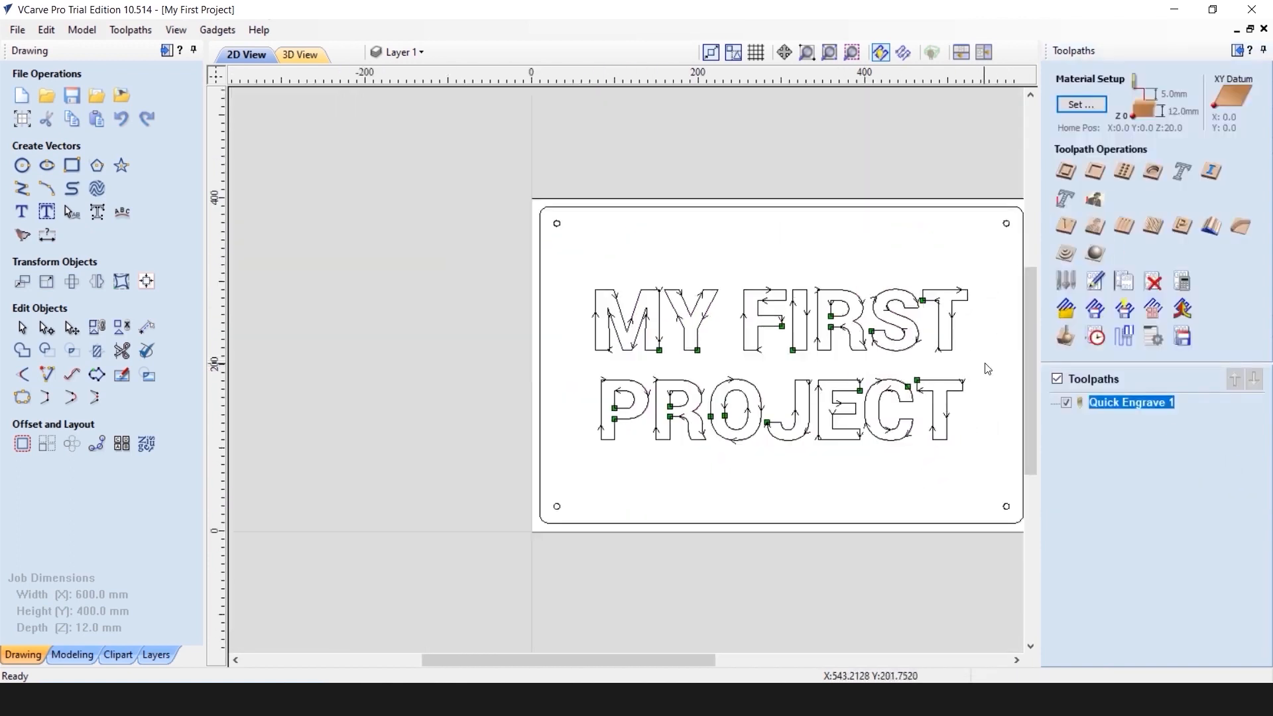
{"action": "left_click", "coordinate": [559, 510]}
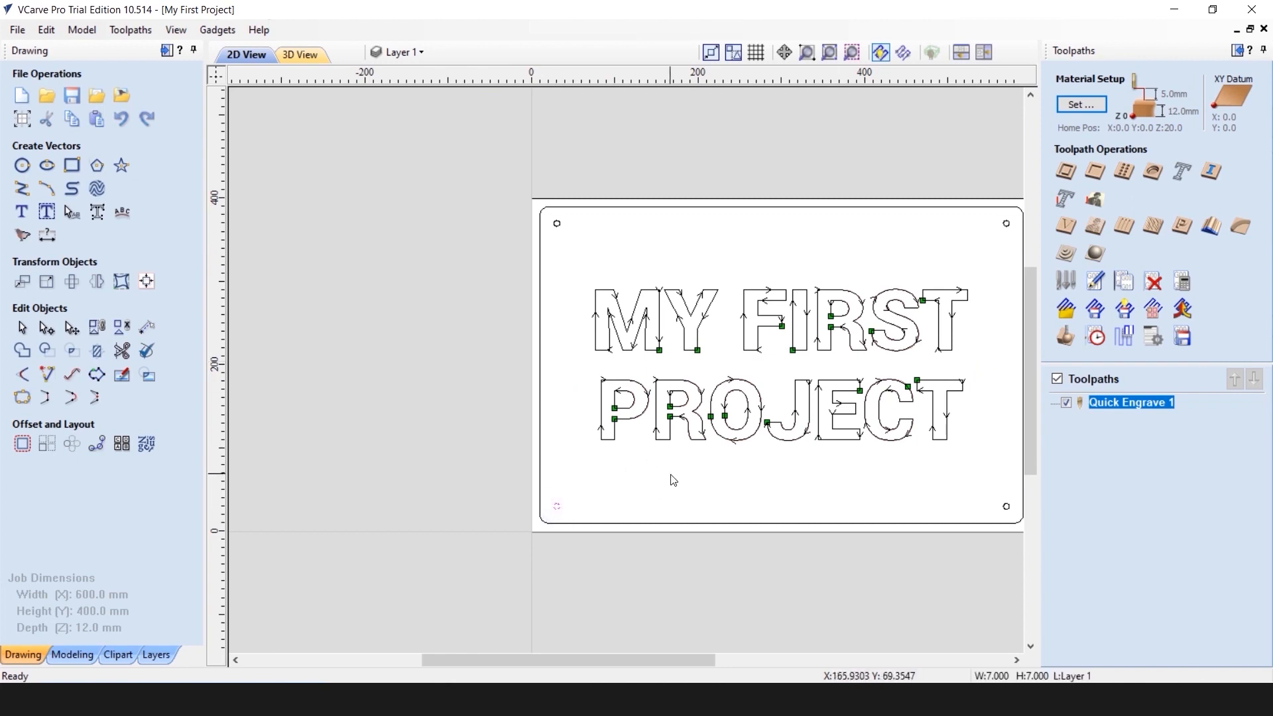
{"action": "left_click", "coordinate": [557, 226], "text": "shift"}
{"action": "left_click", "coordinate": [1006, 224], "text": "shift"}
{"action": "left_click", "coordinate": [1006, 506], "text": "shift"}
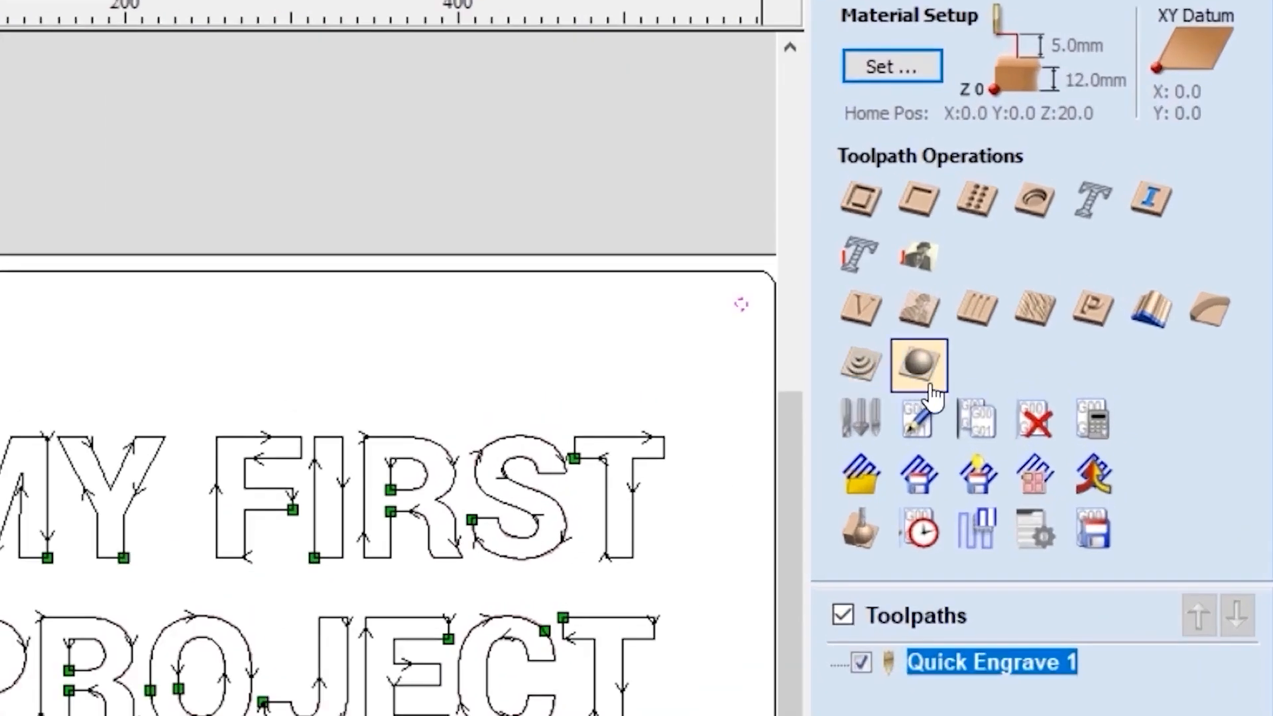
Step: Start a pocket toolpath for the holes with 0 mm start depth and 12.5 mm cut depth, and clear its tool list
{"action": "left_click", "coordinate": [920, 211]}
{"action": "left_click", "coordinate": [963, 227]}
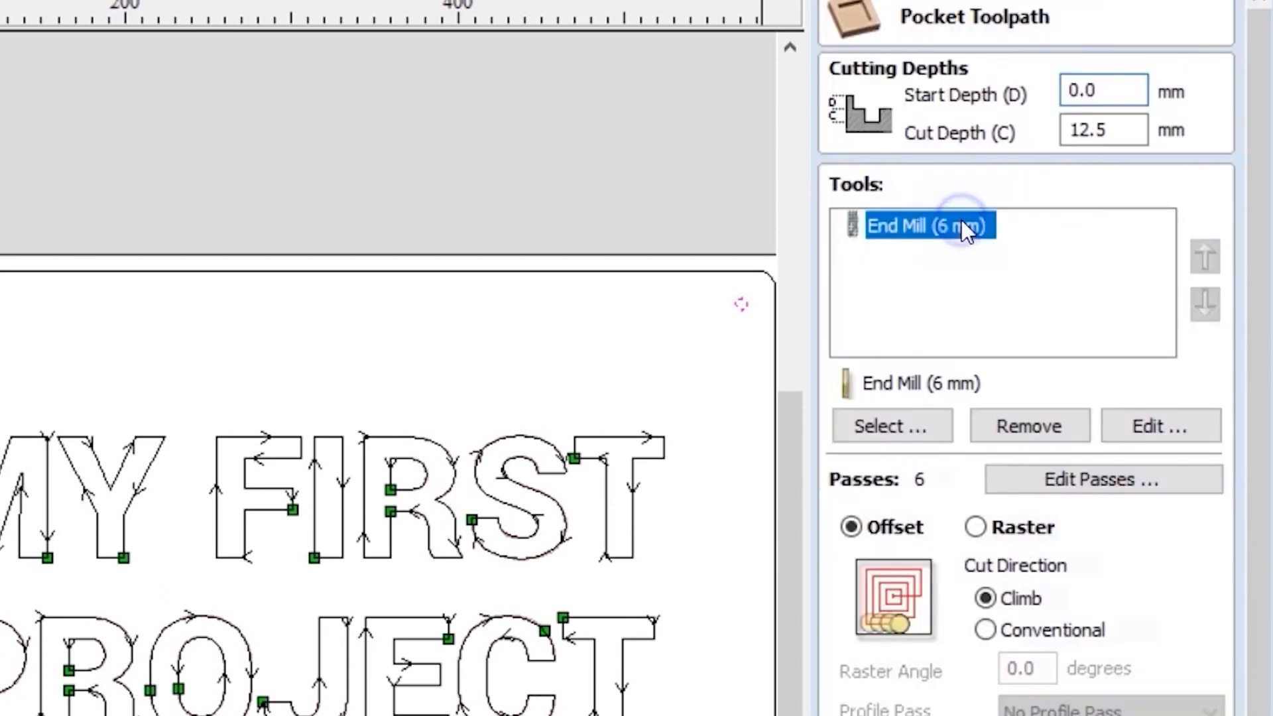
{"action": "left_click", "coordinate": [1029, 426]}
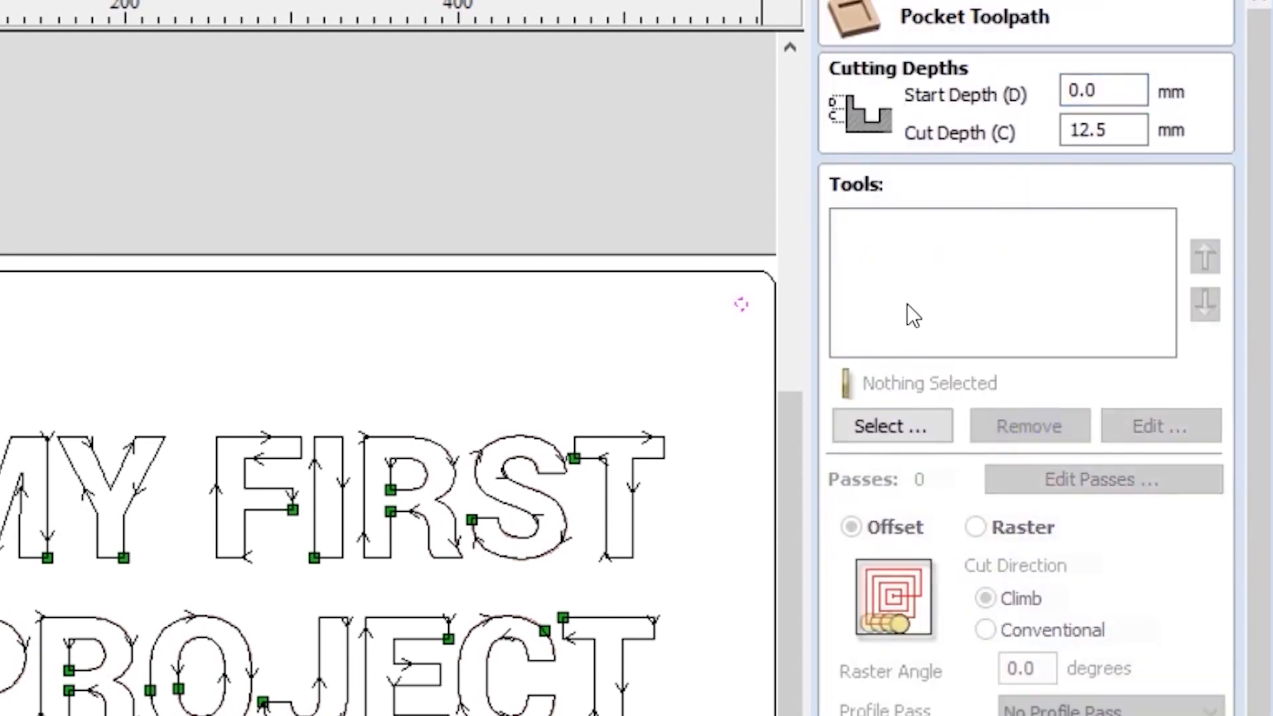
{"action": "left_click", "coordinate": [1114, 99]}
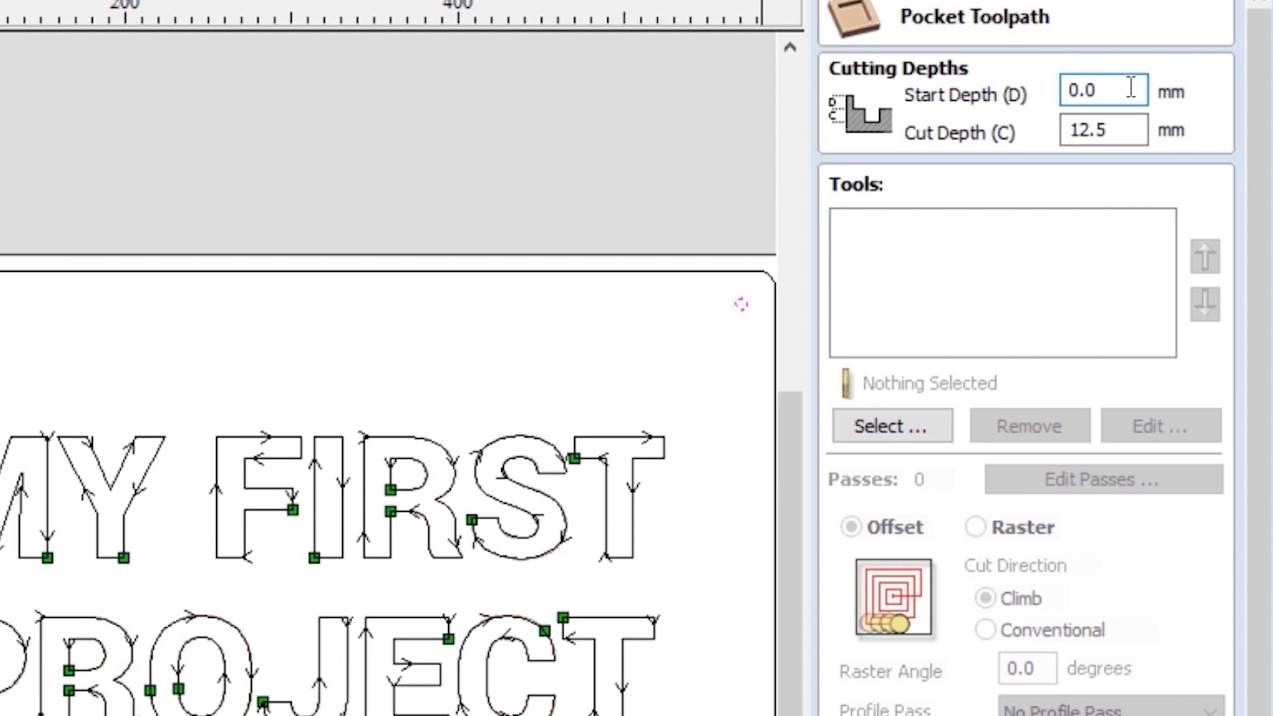
{"action": "left_click_drag", "start_coordinate": [1131, 87], "coordinate": [1044, 83]}
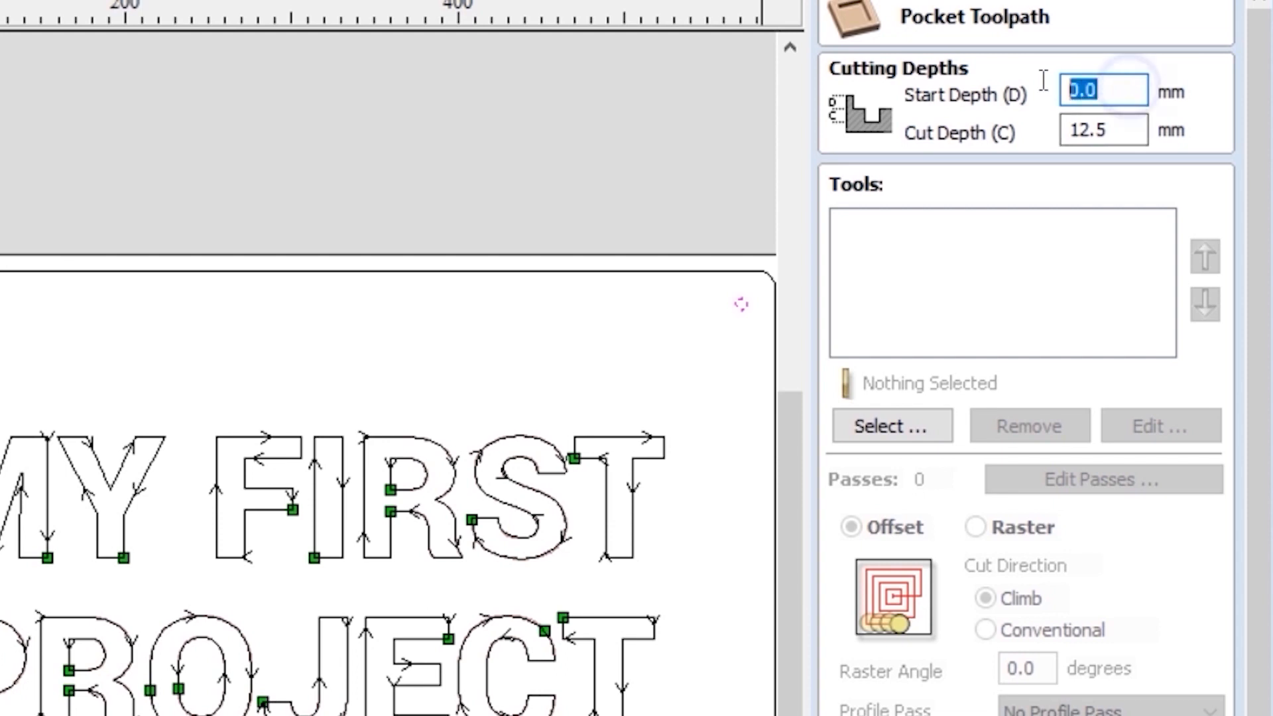
{"action": "left_click", "coordinate": [1129, 130]}
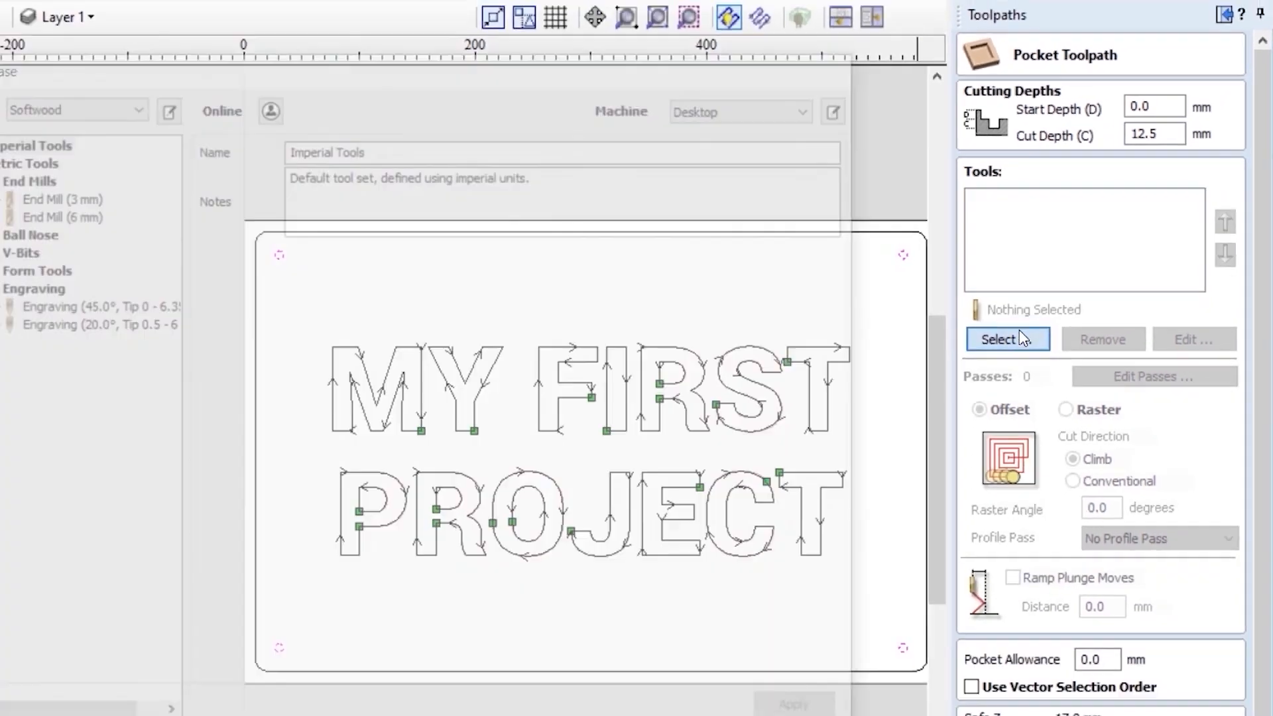
Step: Assign the metric 6 mm end mill from the tool database to the pocket toolpath
{"action": "left_click", "coordinate": [916, 427]}
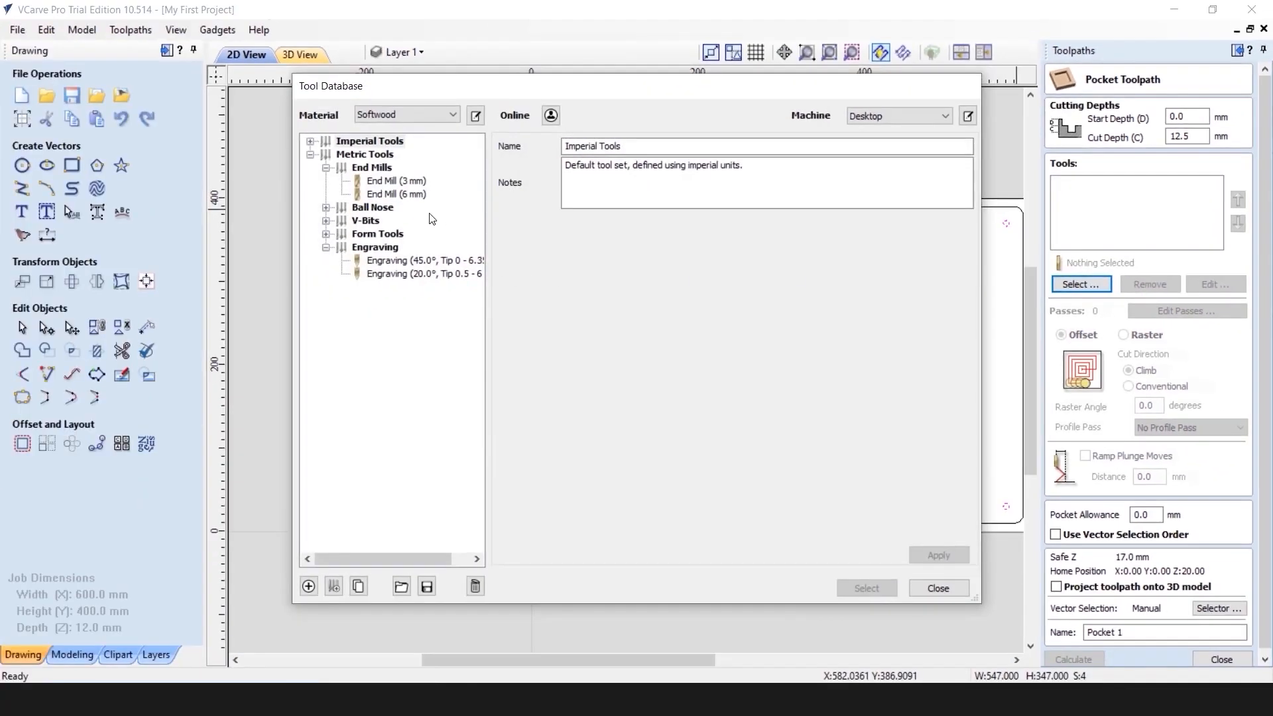
{"action": "left_click", "coordinate": [405, 196]}
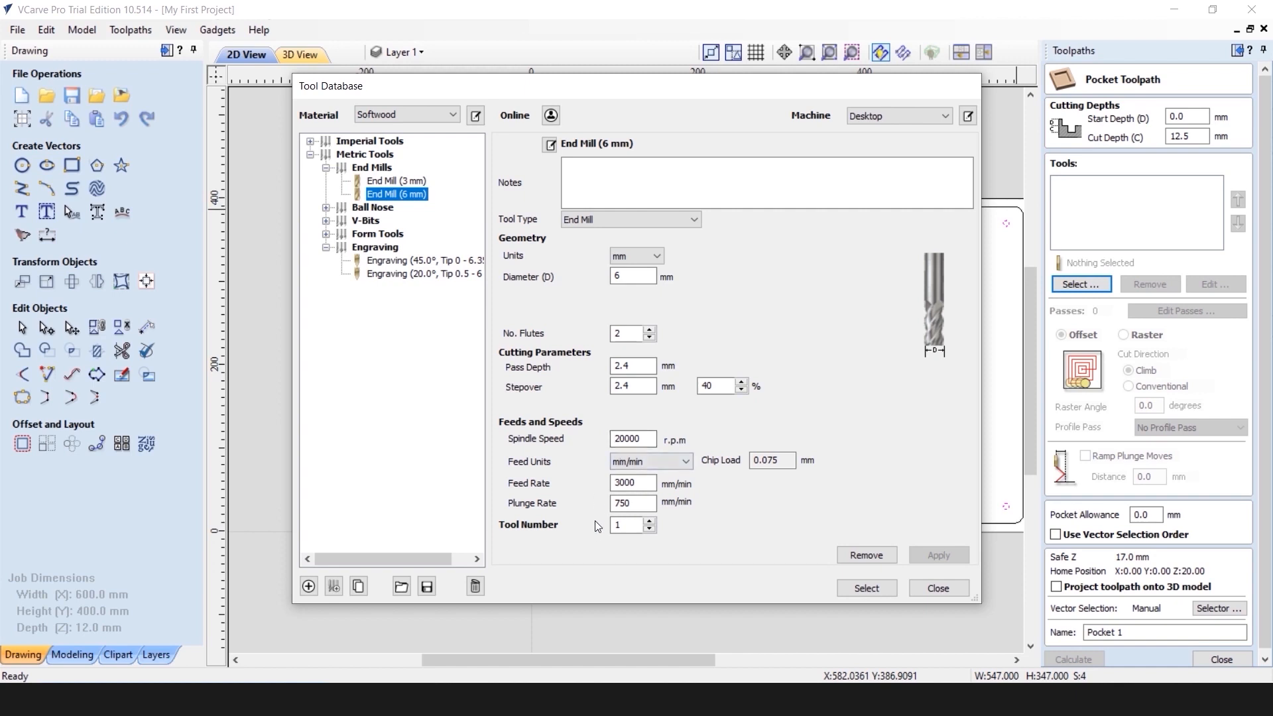
{"action": "left_click", "coordinate": [874, 592]}
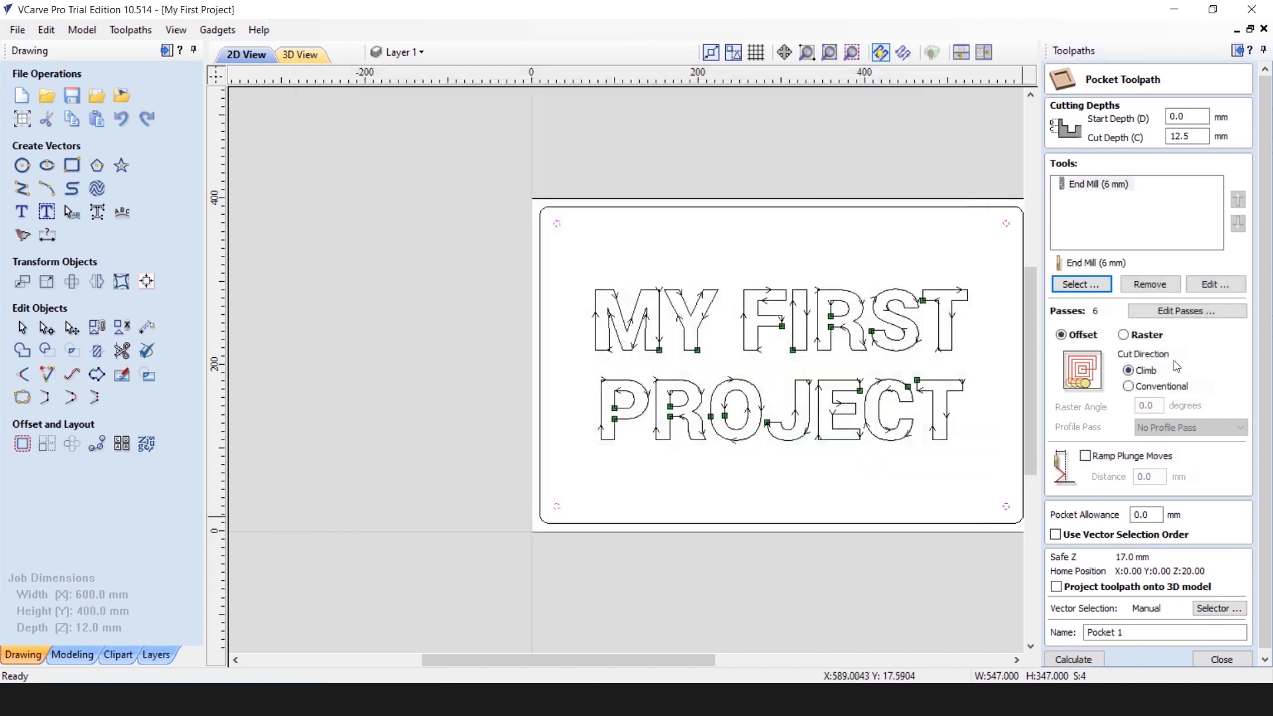
Step: Set the pocket toolpath's number of passes to 5 and apply the recalculated pass depths
{"action": "left_click", "coordinate": [1186, 314]}
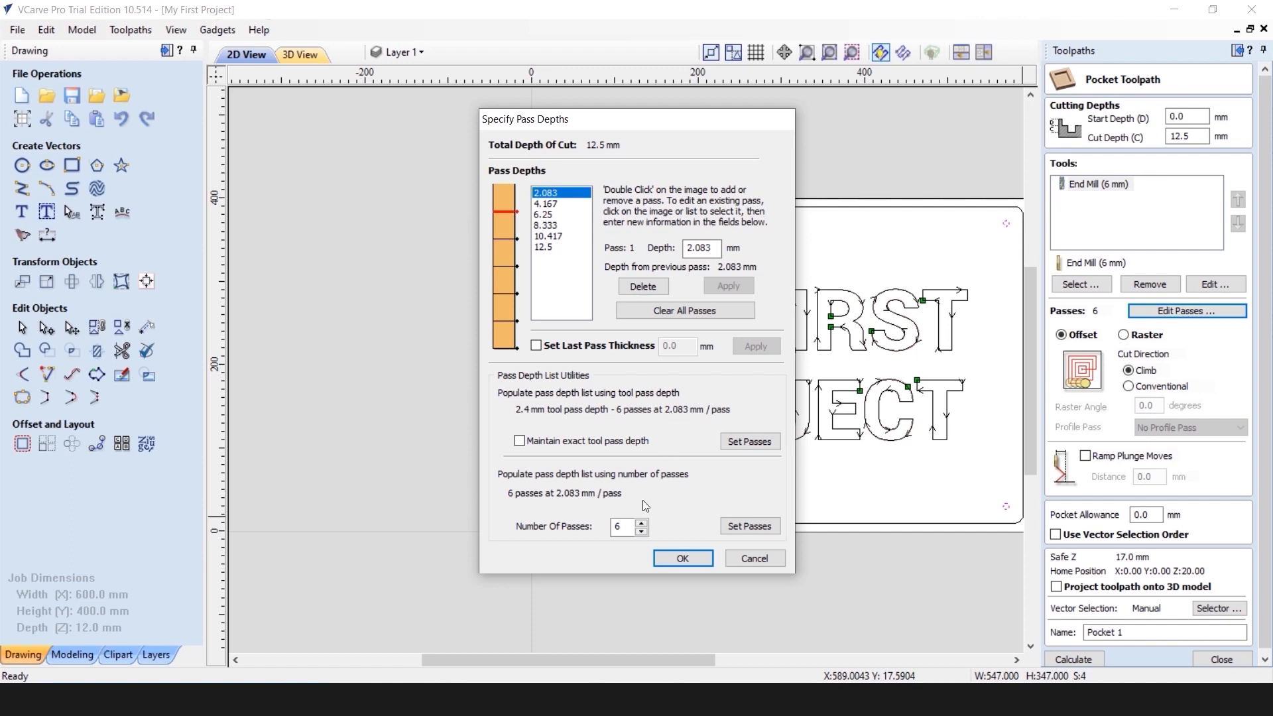
{"action": "double_click", "coordinate": [625, 527]}
{"action": "type", "text": "5"}
{"action": "left_click", "coordinate": [765, 527]}
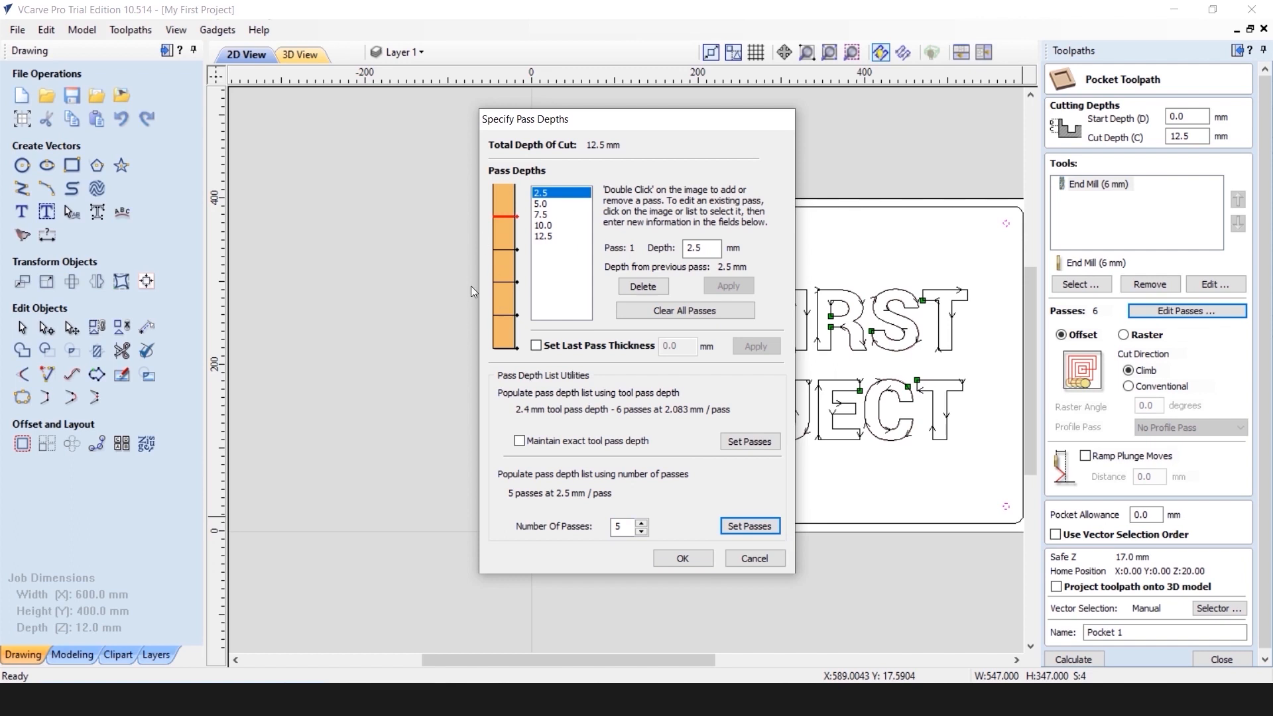
{"action": "left_click", "coordinate": [684, 558]}
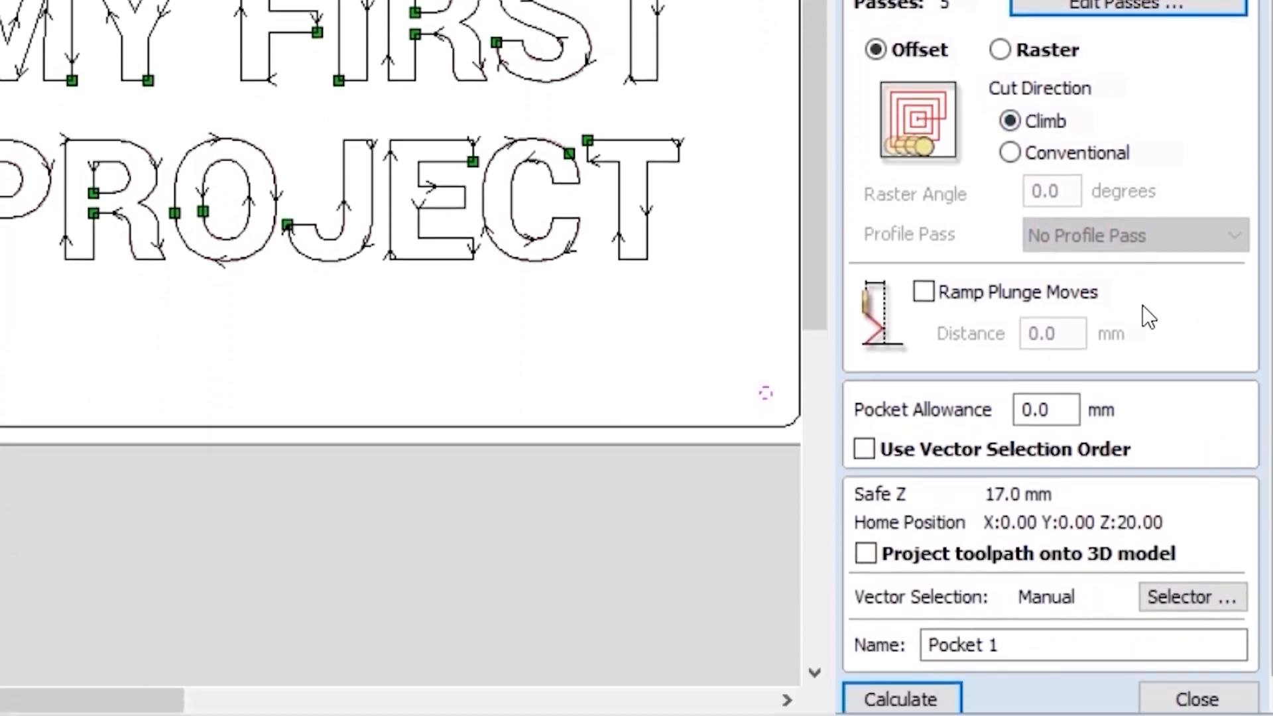
Step: Calculate the pocket toolpath, accepting the cut through the material, then return to the 2D view and close the preview
{"action": "left_click", "coordinate": [928, 703]}
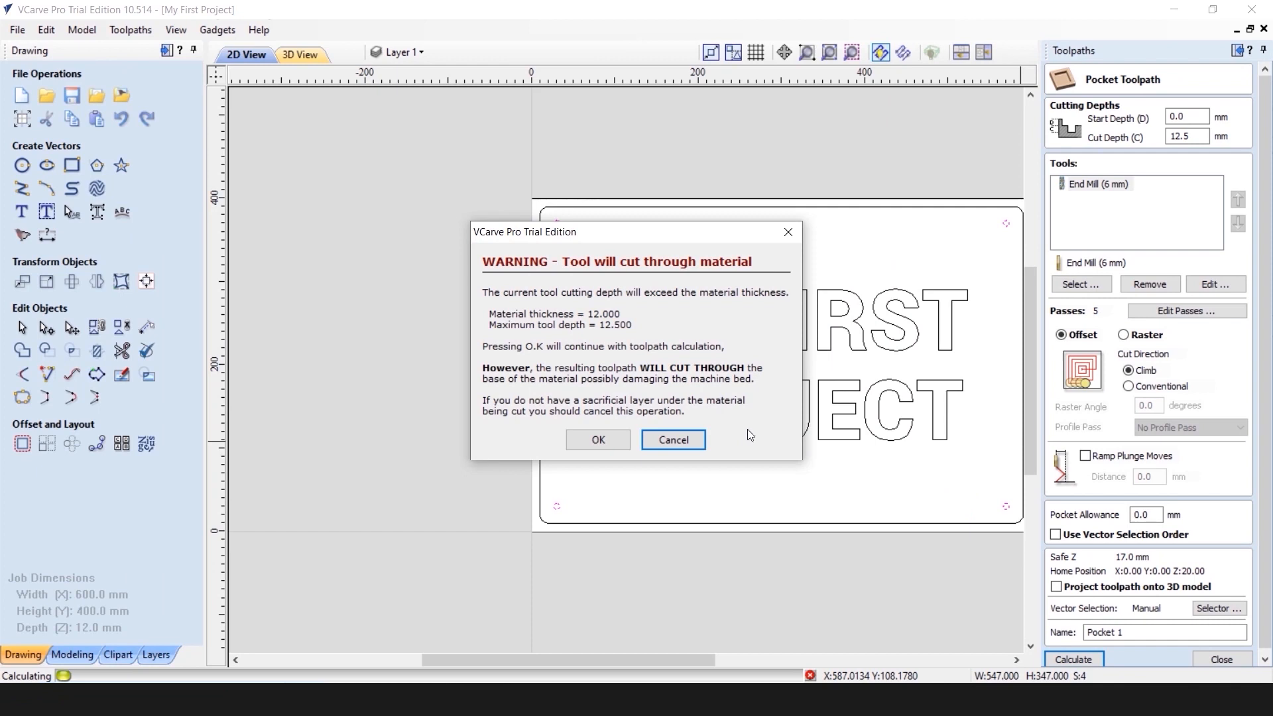
{"action": "left_click", "coordinate": [599, 443]}
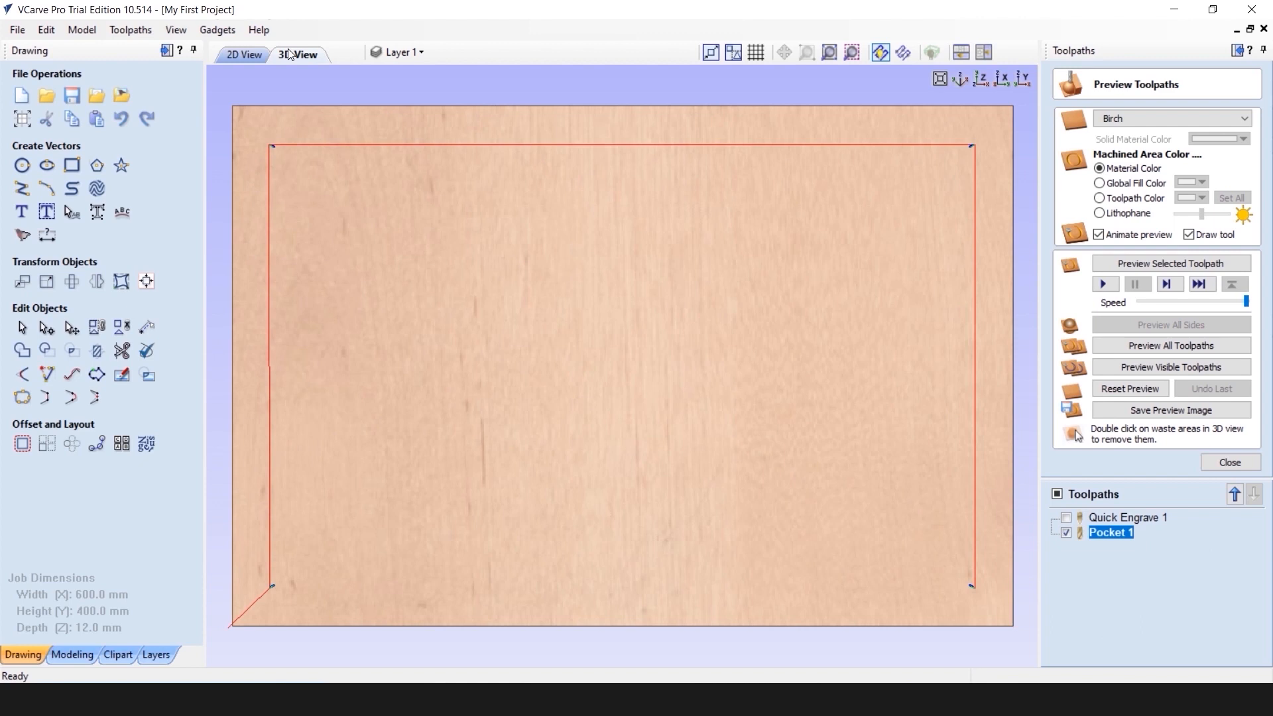
{"action": "left_click", "coordinate": [246, 56]}
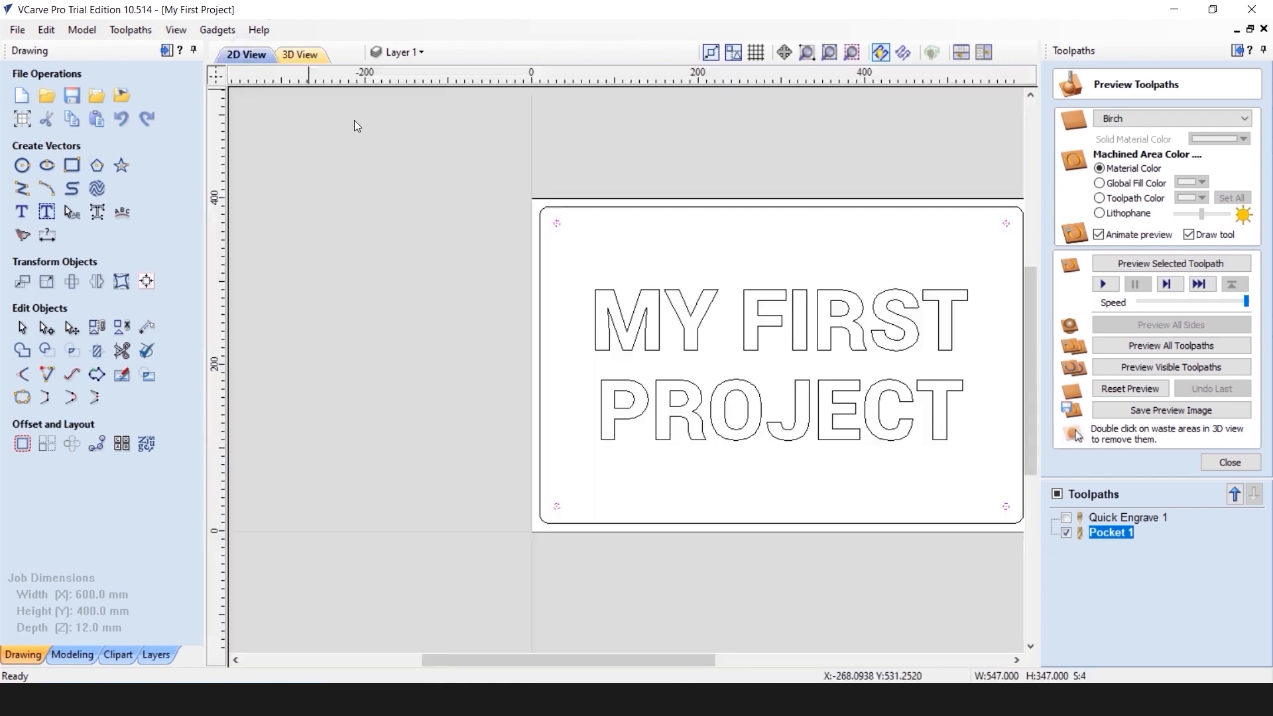
{"action": "scroll", "coordinate": [1016, 348], "scroll_direction": "up", "scroll_amount": 3}
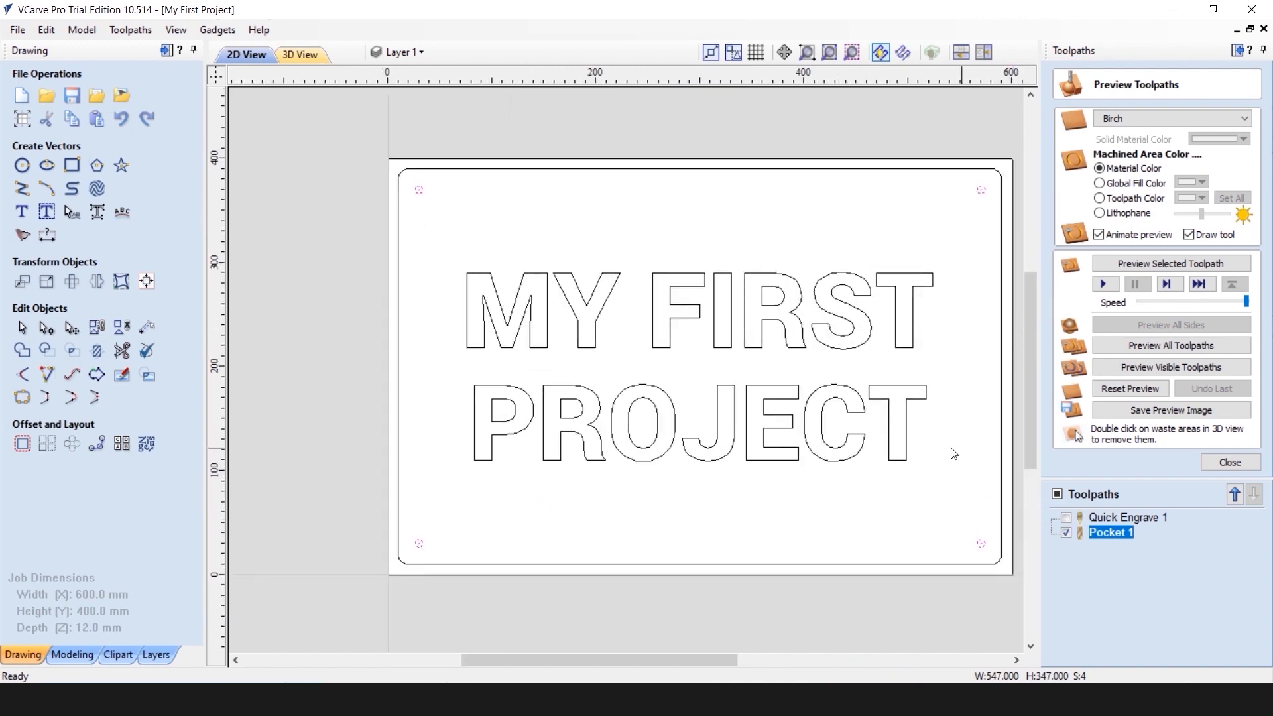
{"action": "left_click", "coordinate": [1231, 462]}
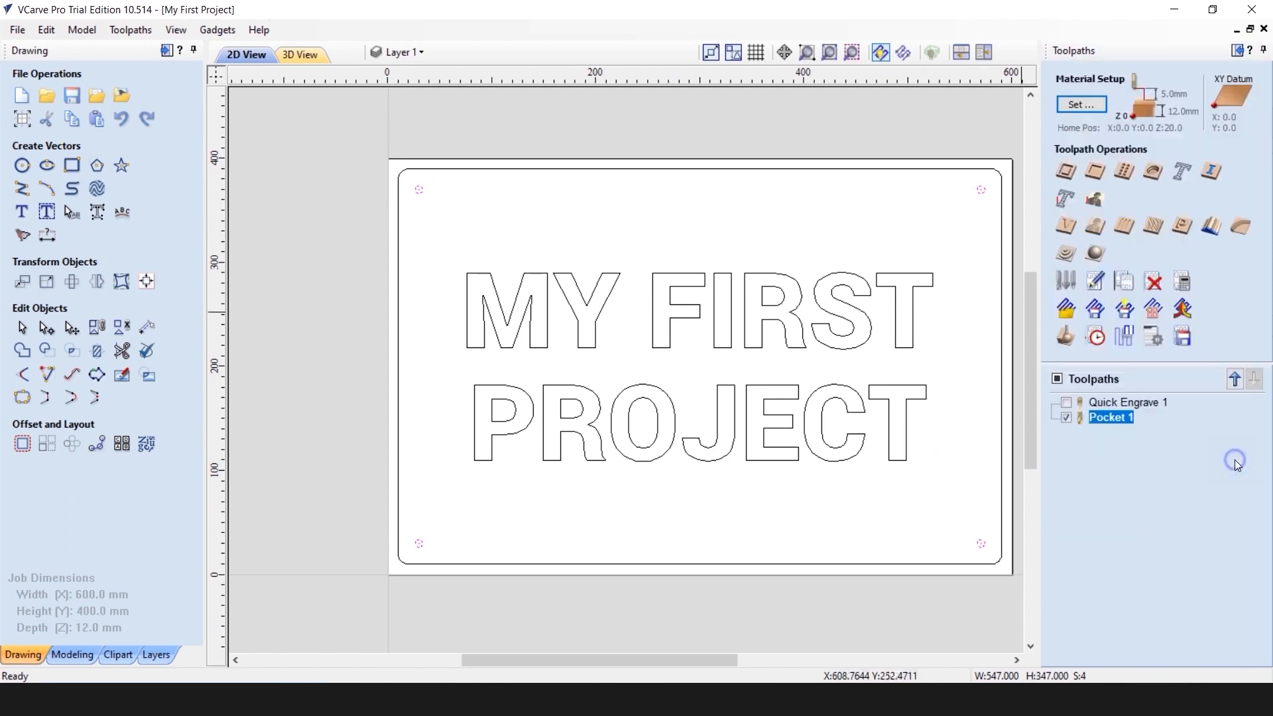
Step: Start a profile toolpath on the rounded border rectangle with 0 mm start depth and 12.5 mm cut depth
{"action": "left_click", "coordinate": [636, 170]}
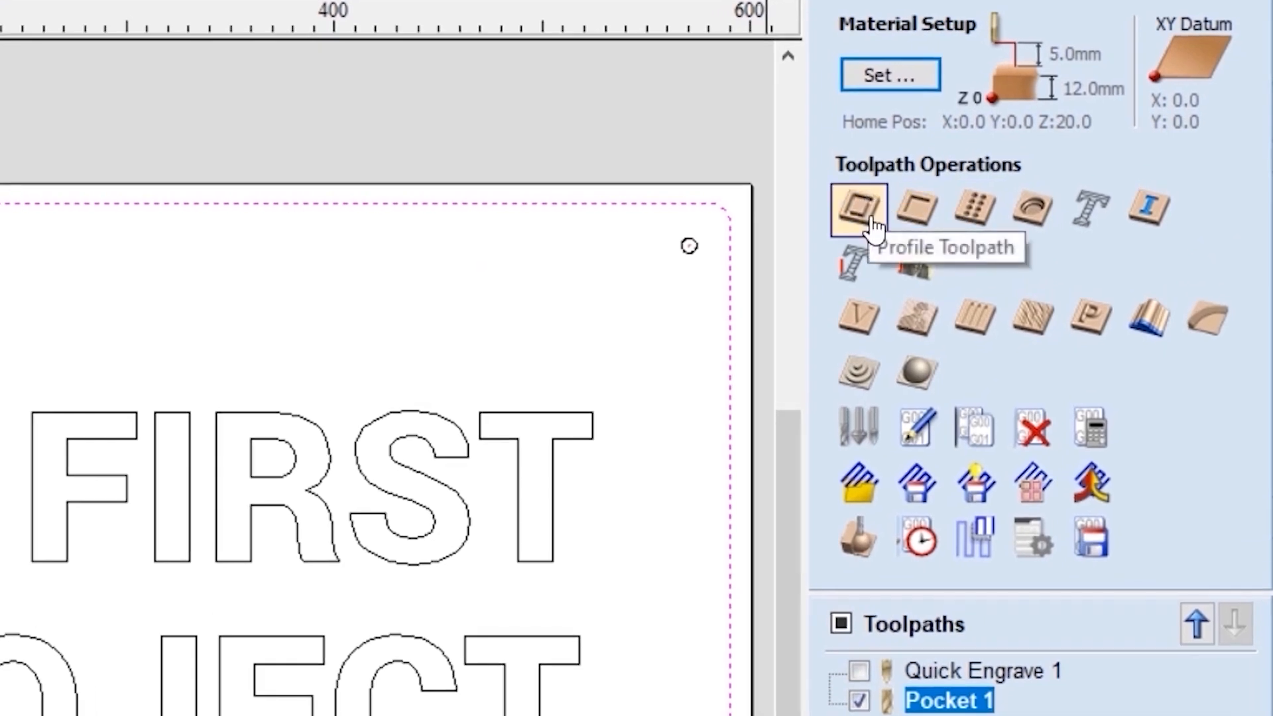
{"action": "left_click", "coordinate": [869, 211]}
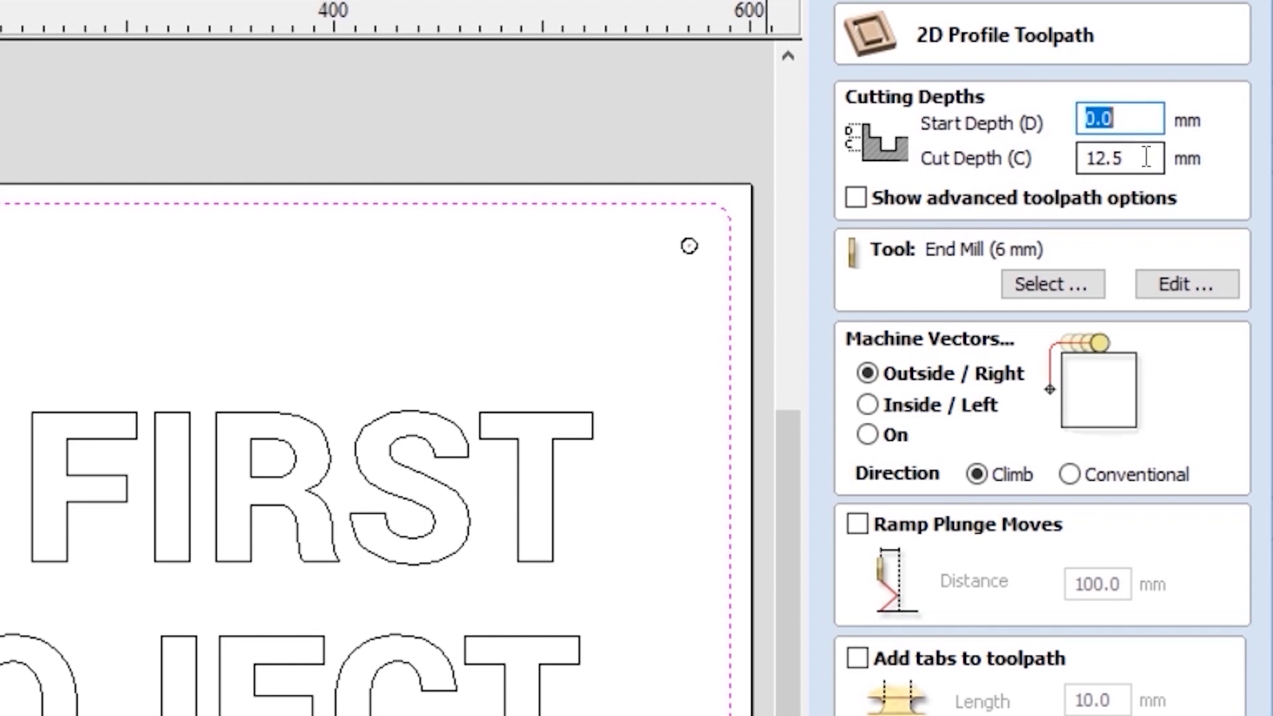
{"action": "left_click", "coordinate": [1134, 118]}
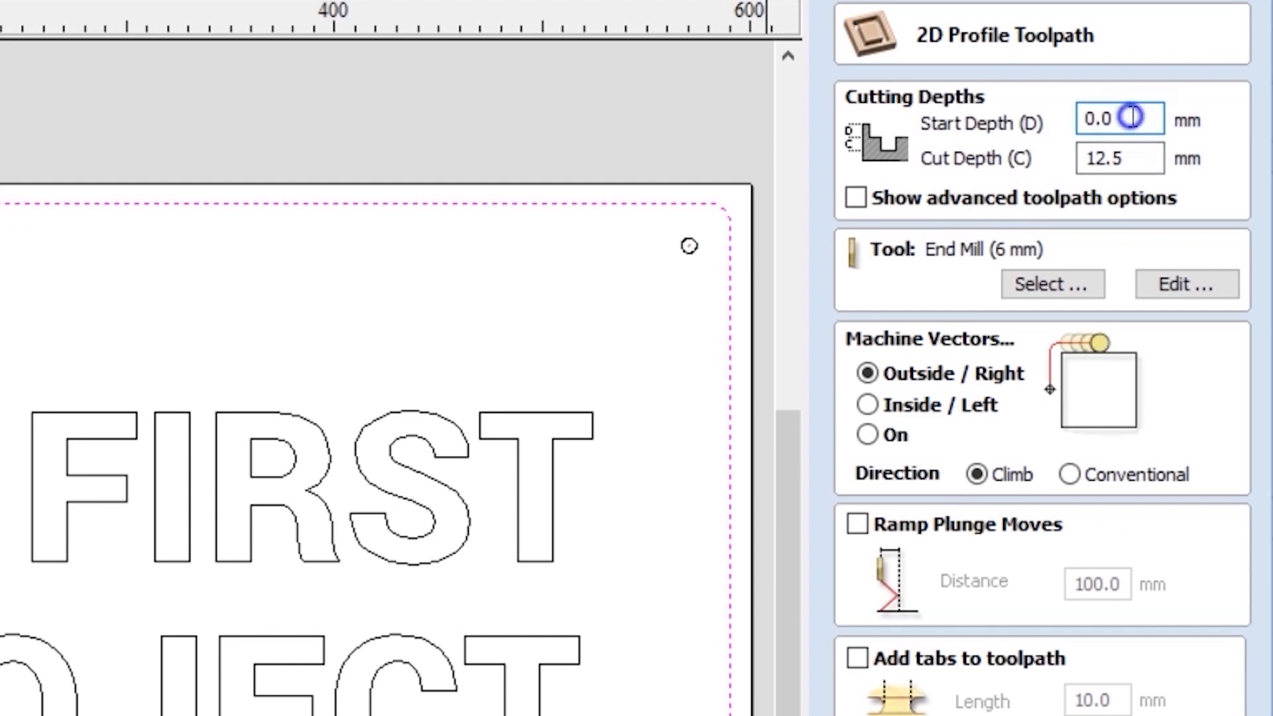
{"action": "left_click", "coordinate": [1154, 154]}
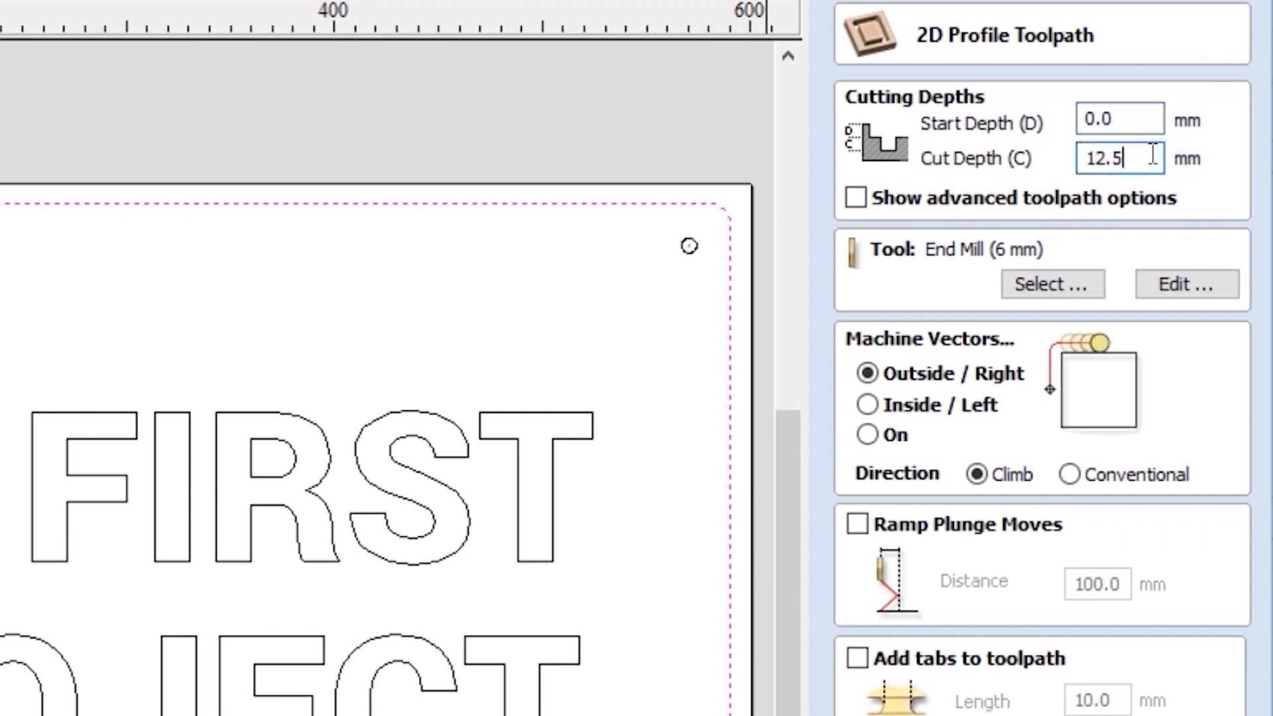
Step: Assign the metric 6 mm end mill from the tool database to the profile toolpath
{"action": "left_click", "coordinate": [1037, 281]}
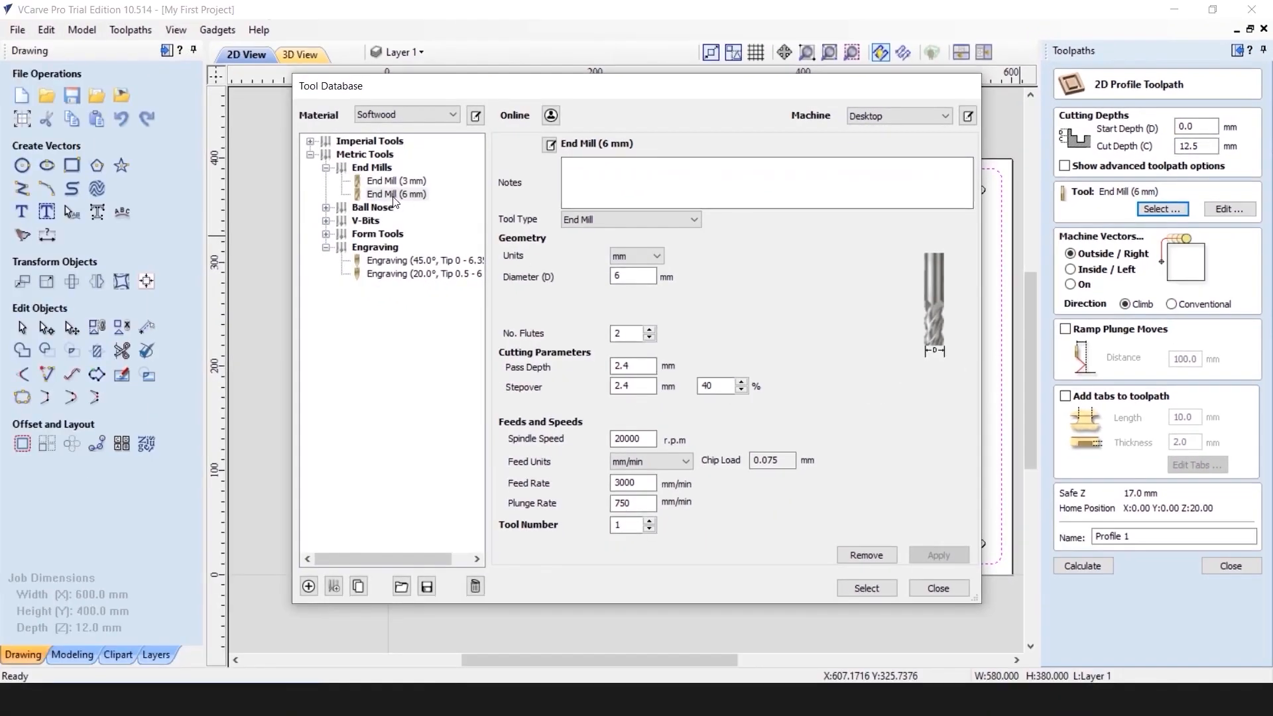
{"action": "left_click", "coordinate": [393, 195]}
{"action": "left_click", "coordinate": [662, 454]}
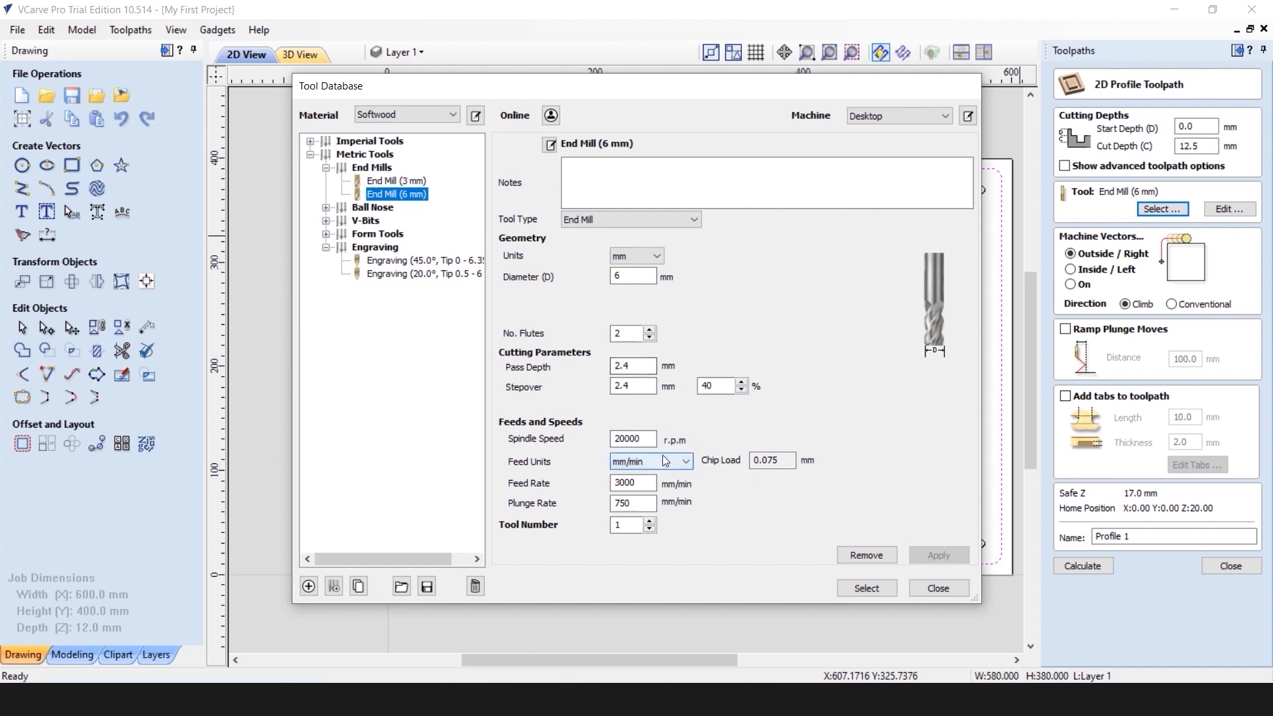
{"action": "left_click", "coordinate": [866, 588]}
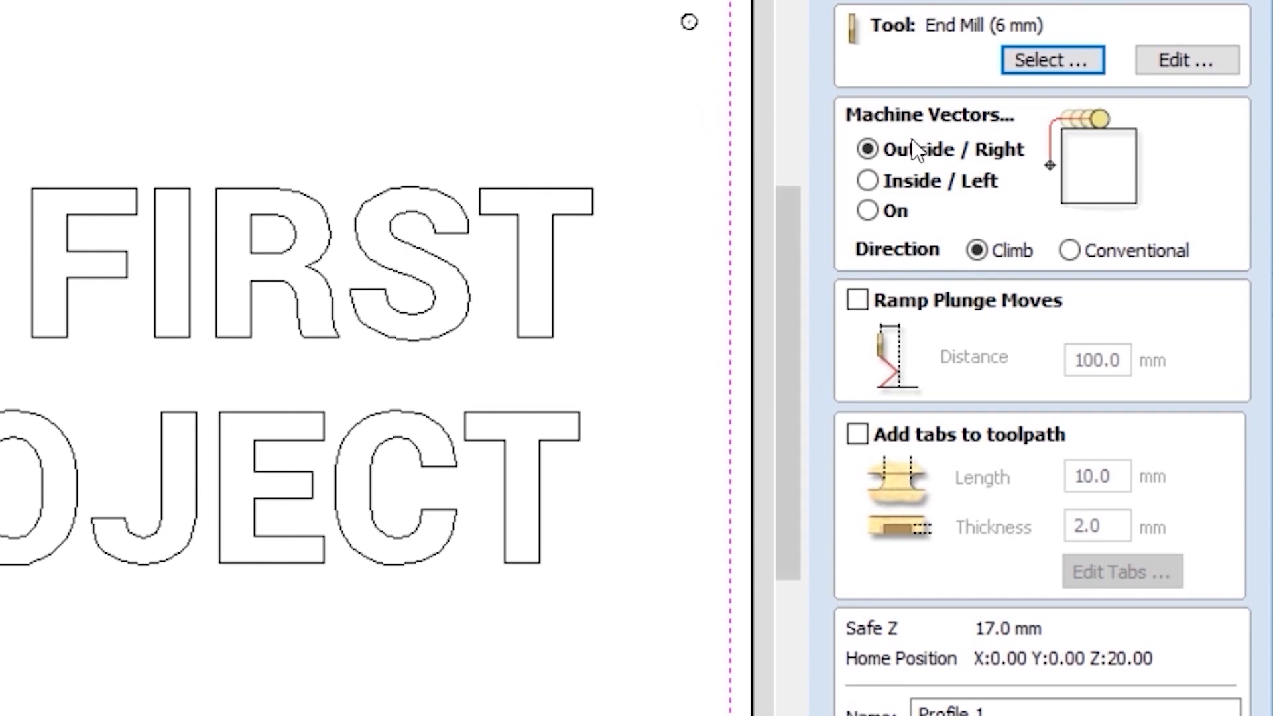
Step: Enable tabs on the profile toolpath and place a constant number of 8 tabs along the border
{"action": "left_click", "coordinate": [857, 434]}
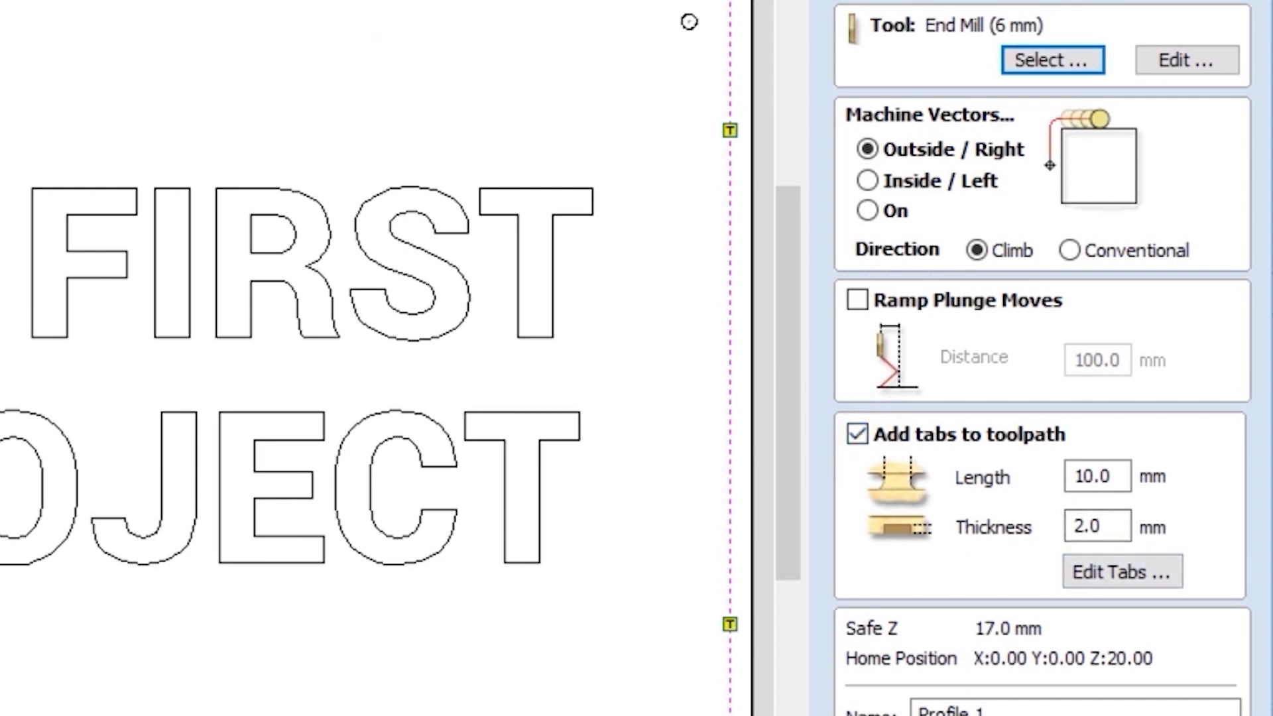
{"action": "left_click", "coordinate": [1123, 573]}
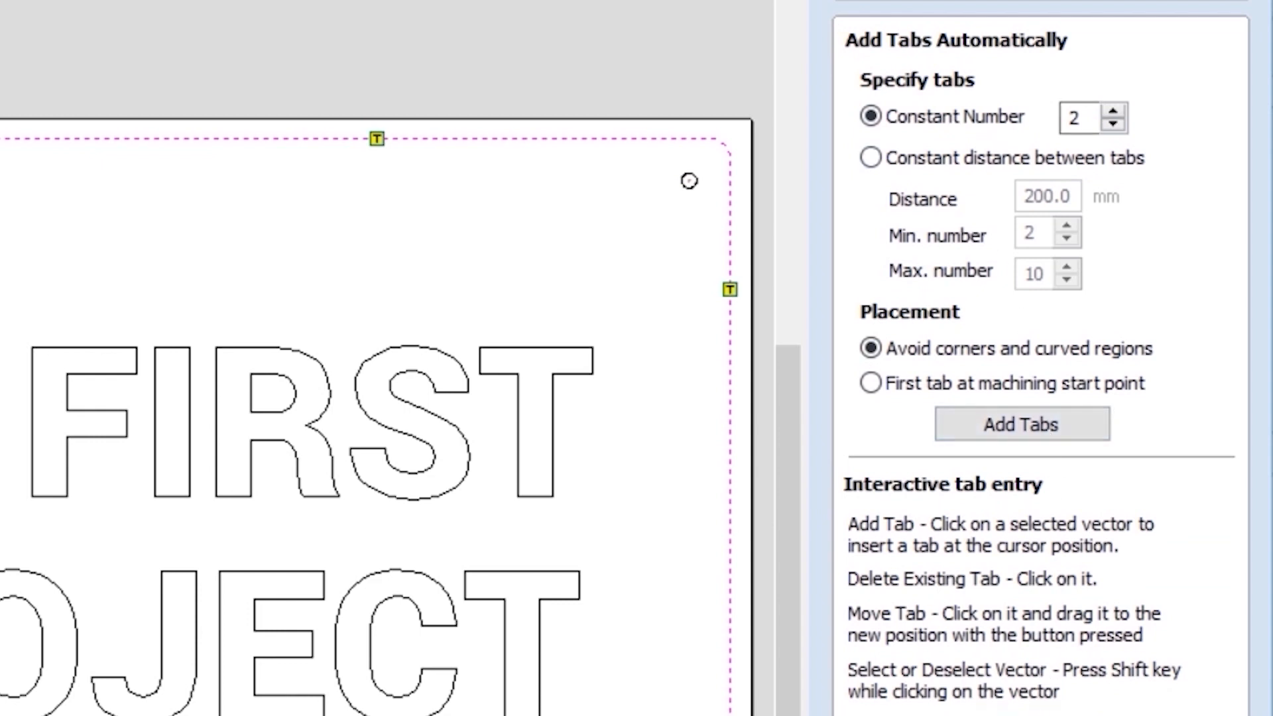
{"action": "double_click", "coordinate": [1077, 118]}
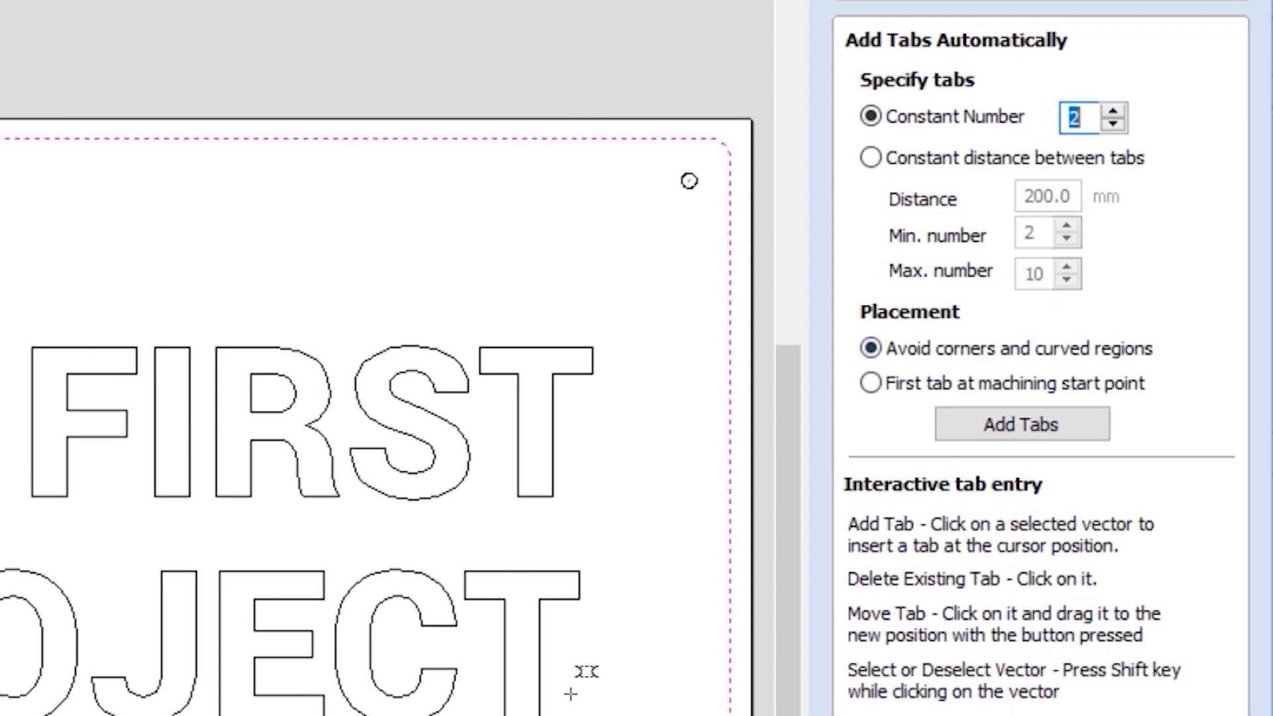
{"action": "type", "text": "8"}
{"action": "left_click", "coordinate": [1016, 428]}
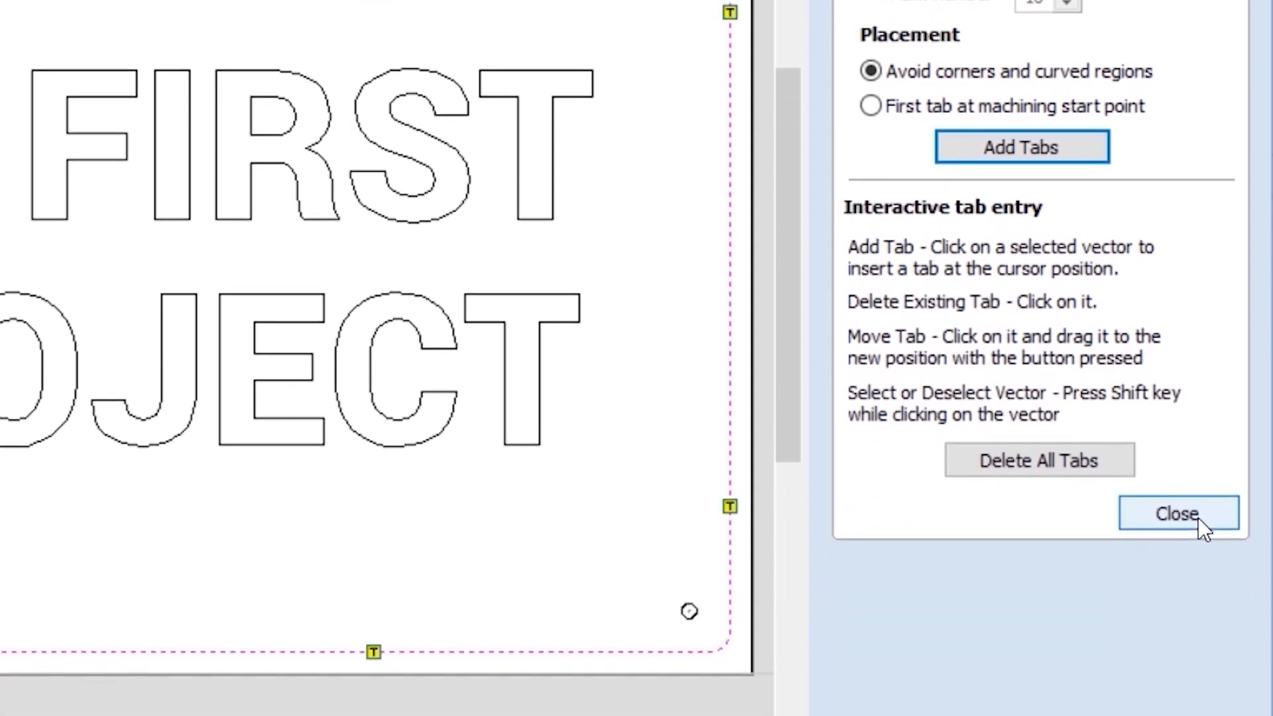
{"action": "left_click", "coordinate": [1202, 614]}
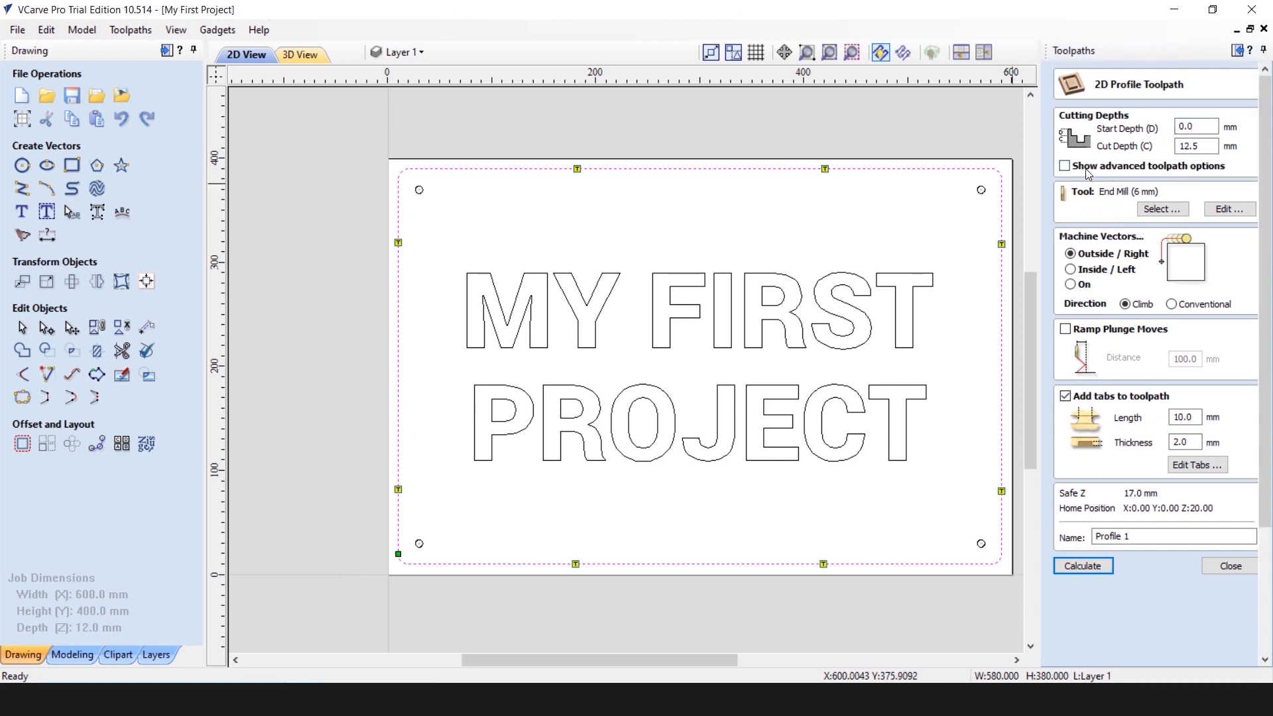
Step: Show the advanced toolpath options and set the profile toolpath to 5 passes with recalculated pass depths
{"action": "left_click", "coordinate": [1065, 166]}
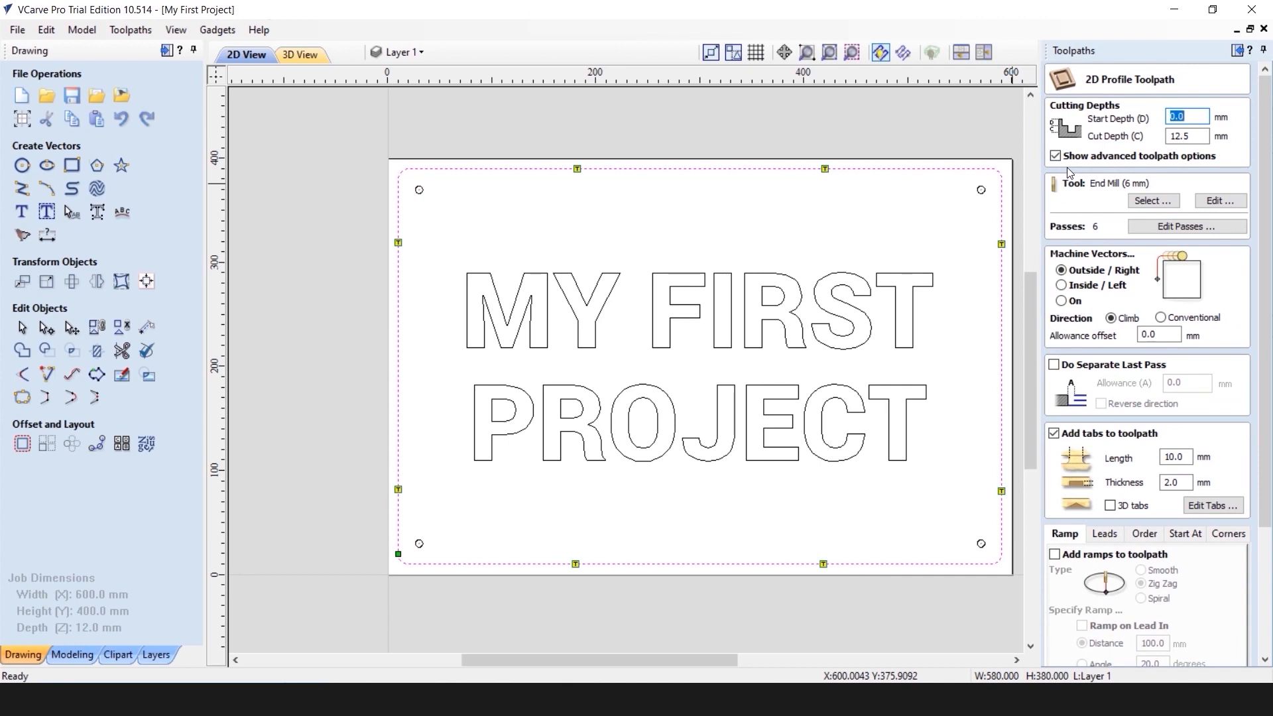
{"action": "left_click", "coordinate": [1185, 228]}
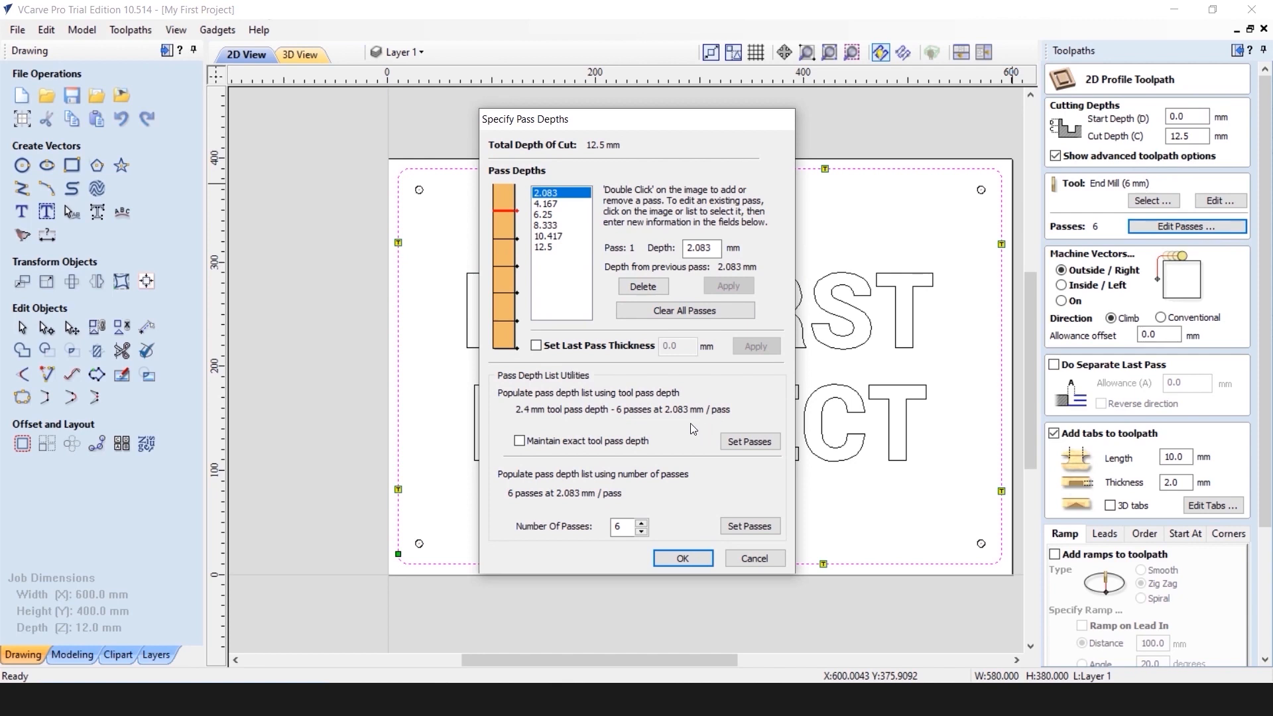
{"action": "double_click", "coordinate": [625, 531]}
{"action": "type", "text": "5"}
{"action": "left_click", "coordinate": [749, 528]}
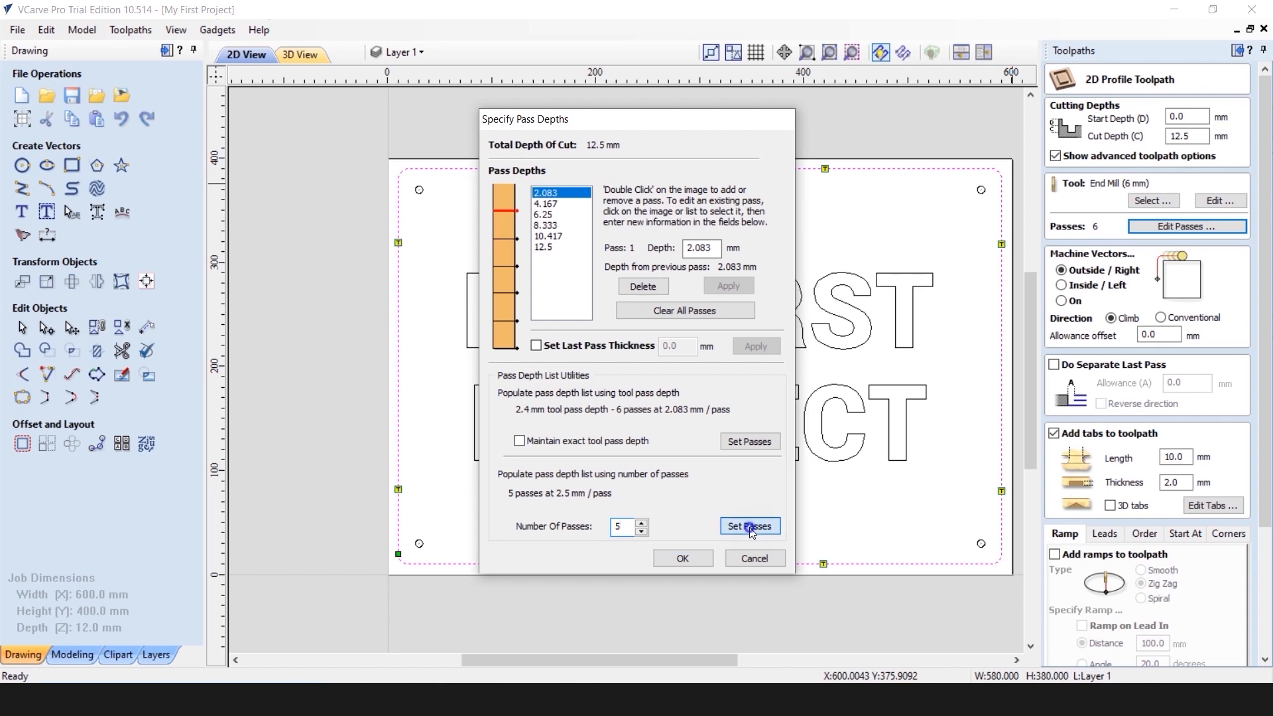
{"action": "left_click", "coordinate": [683, 559]}
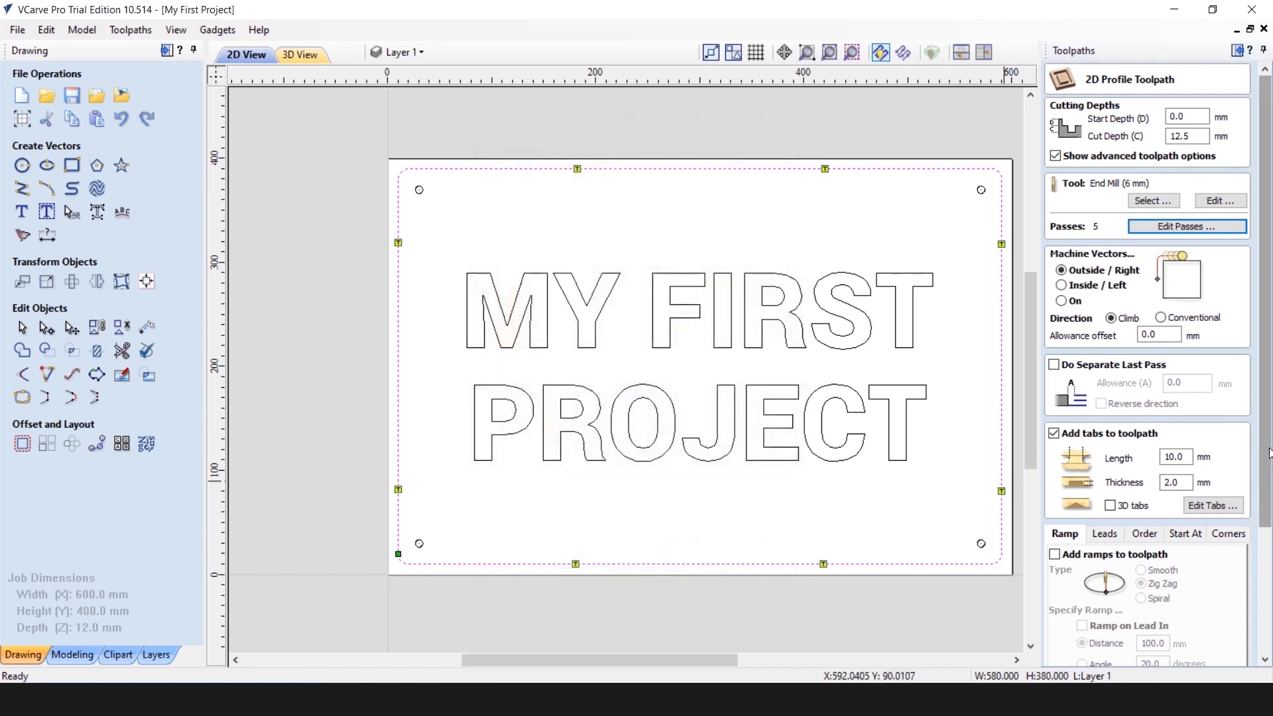
Step: Calculate the profile toolpath, accepting the cut through the material
{"action": "left_click_drag", "start_coordinate": [1270, 453], "coordinate": [1256, 604]}
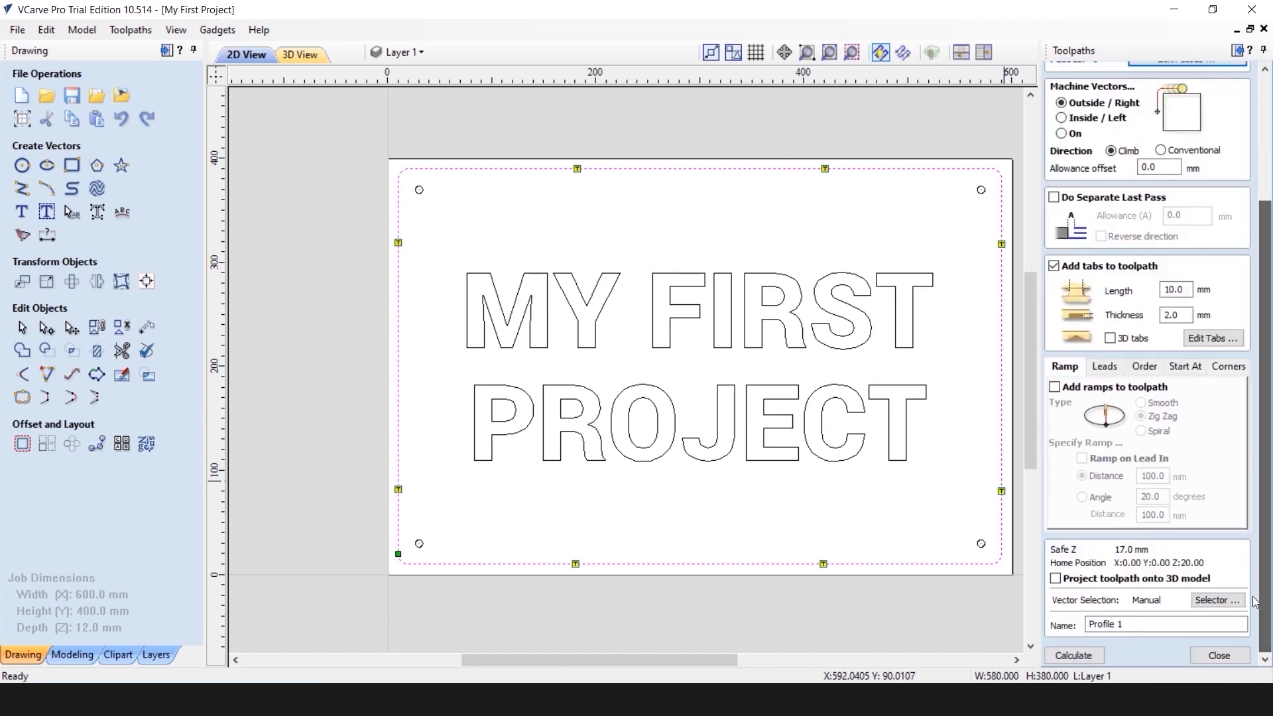
{"action": "left_click", "coordinate": [1074, 655]}
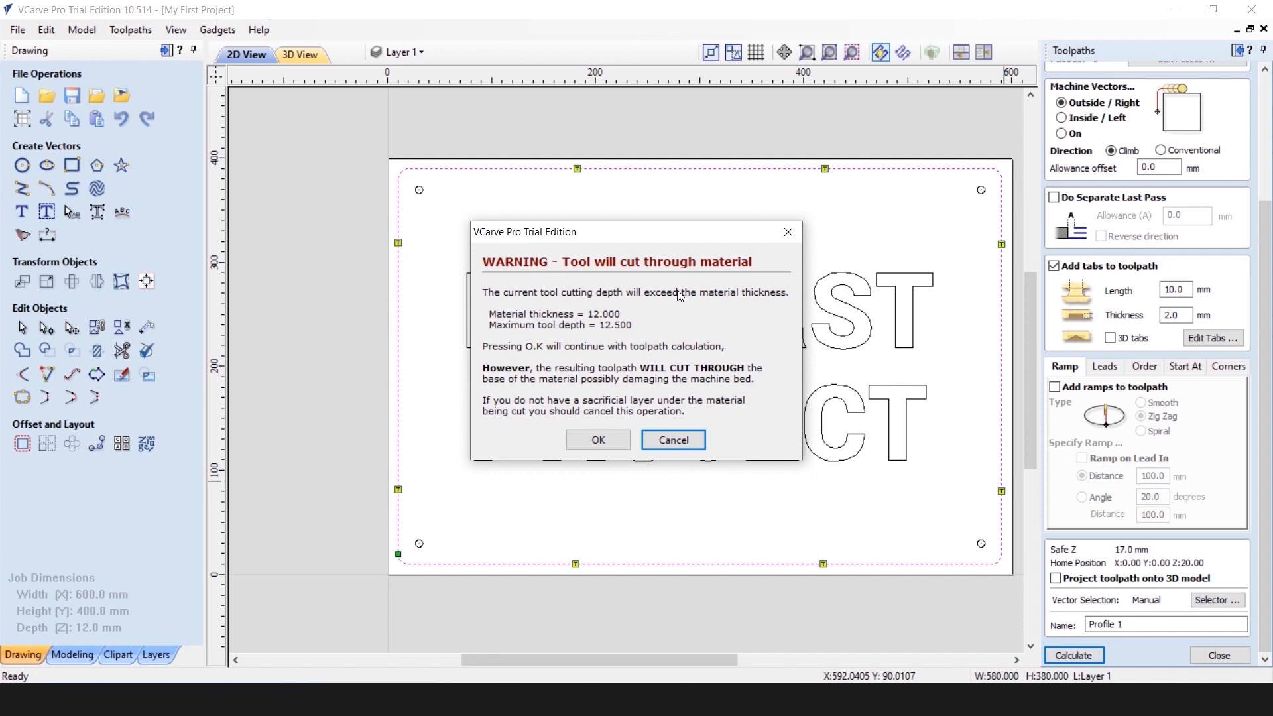
{"action": "left_click", "coordinate": [598, 440]}
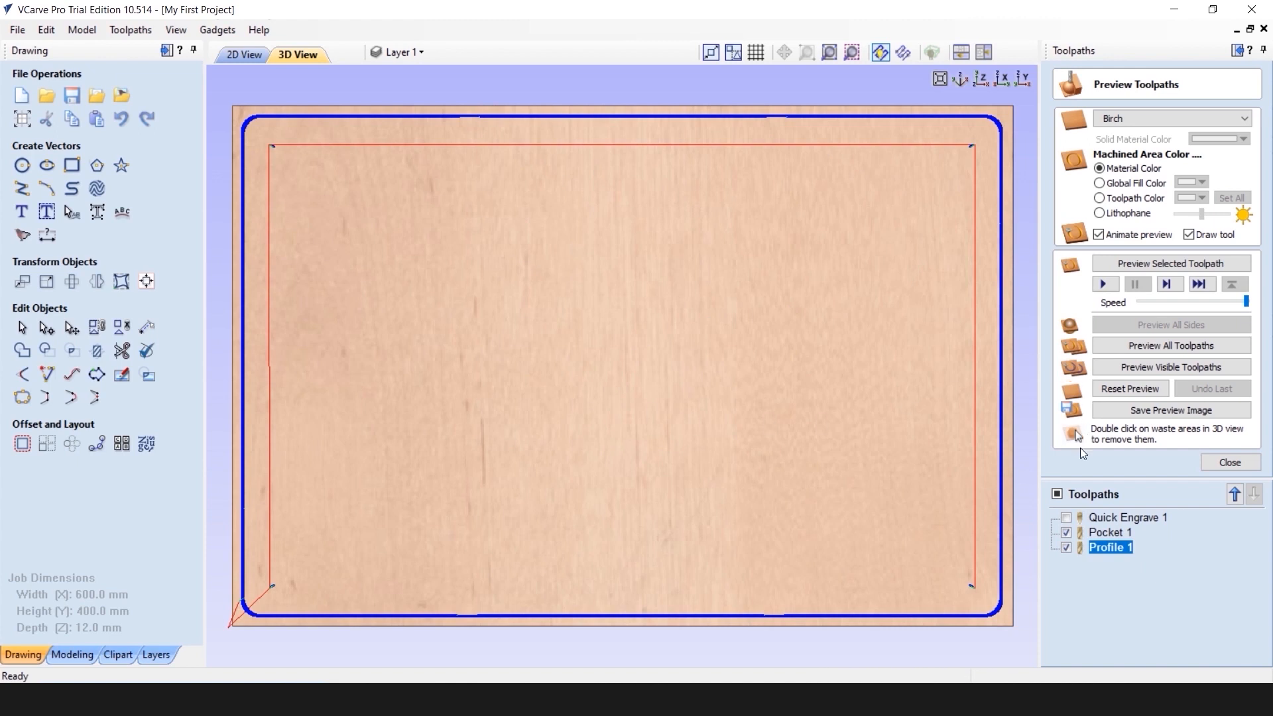
Step: Make all toolpaths visible and inspect them in the 3D preview, then return to the 2D view and close the preview
{"action": "left_click", "coordinate": [1057, 495]}
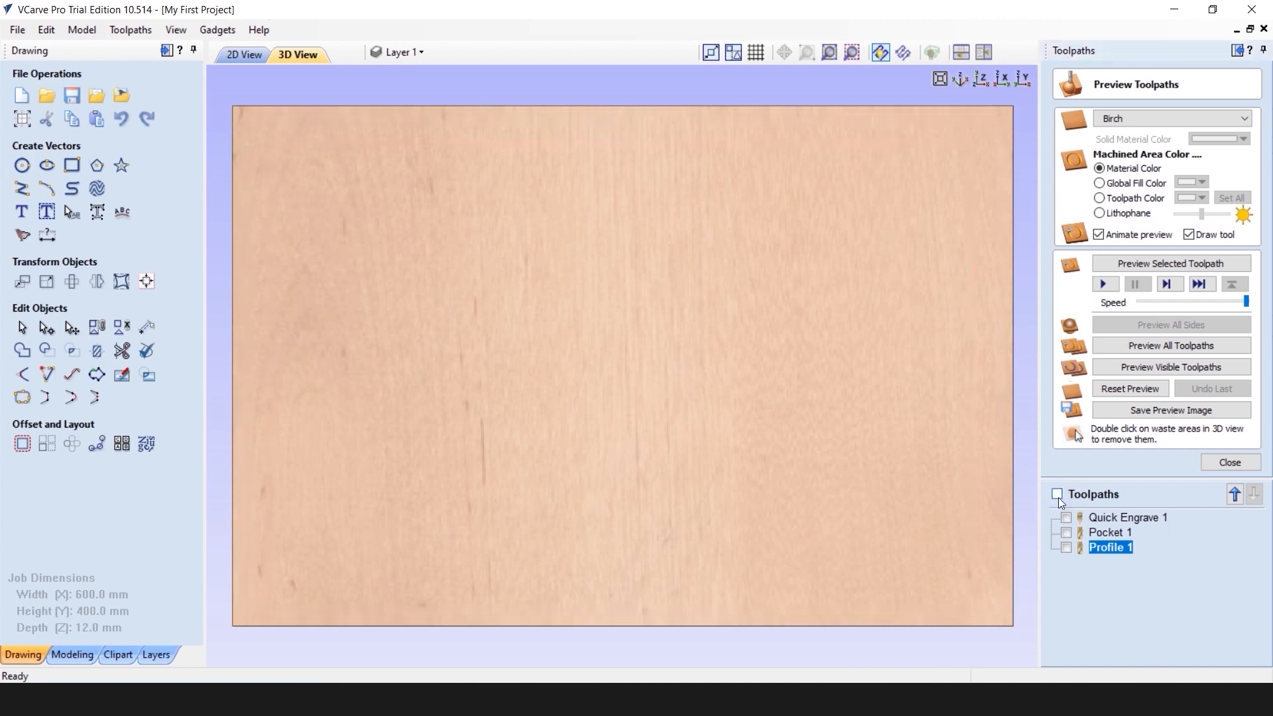
{"action": "left_click", "coordinate": [1057, 494]}
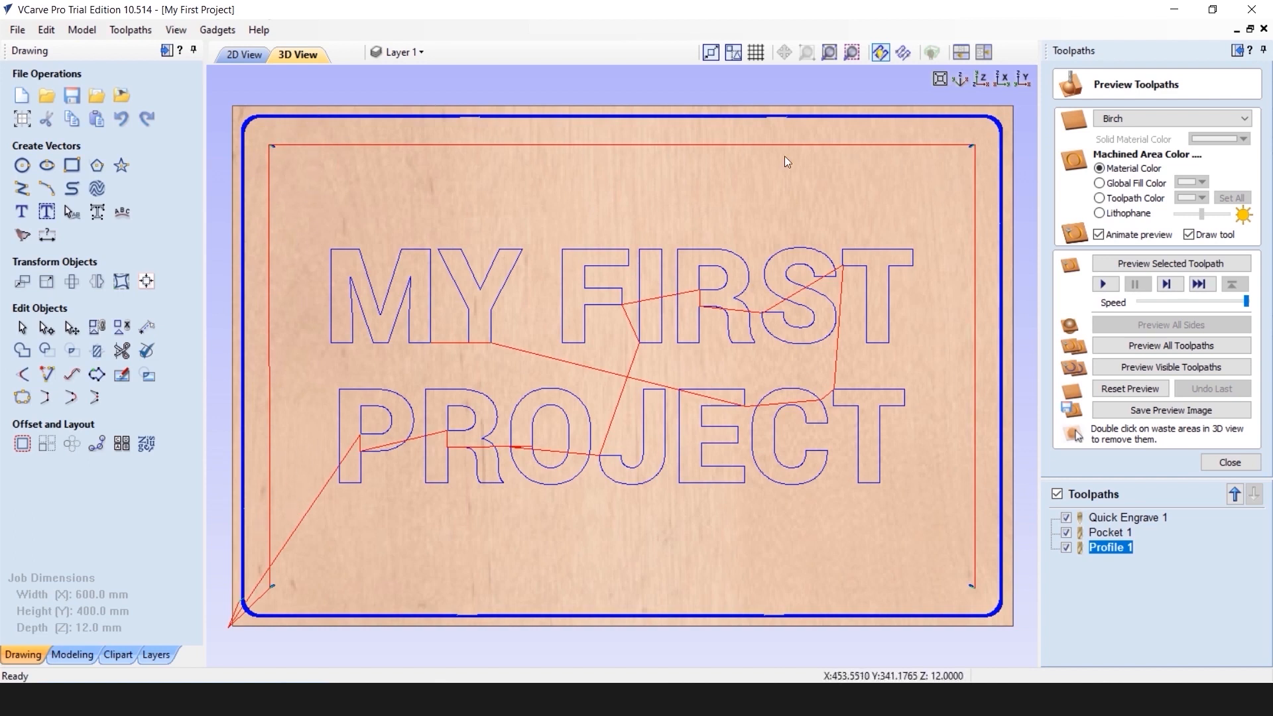
{"action": "scroll", "coordinate": [470, 122], "scroll_direction": "down", "scroll_amount": 3}
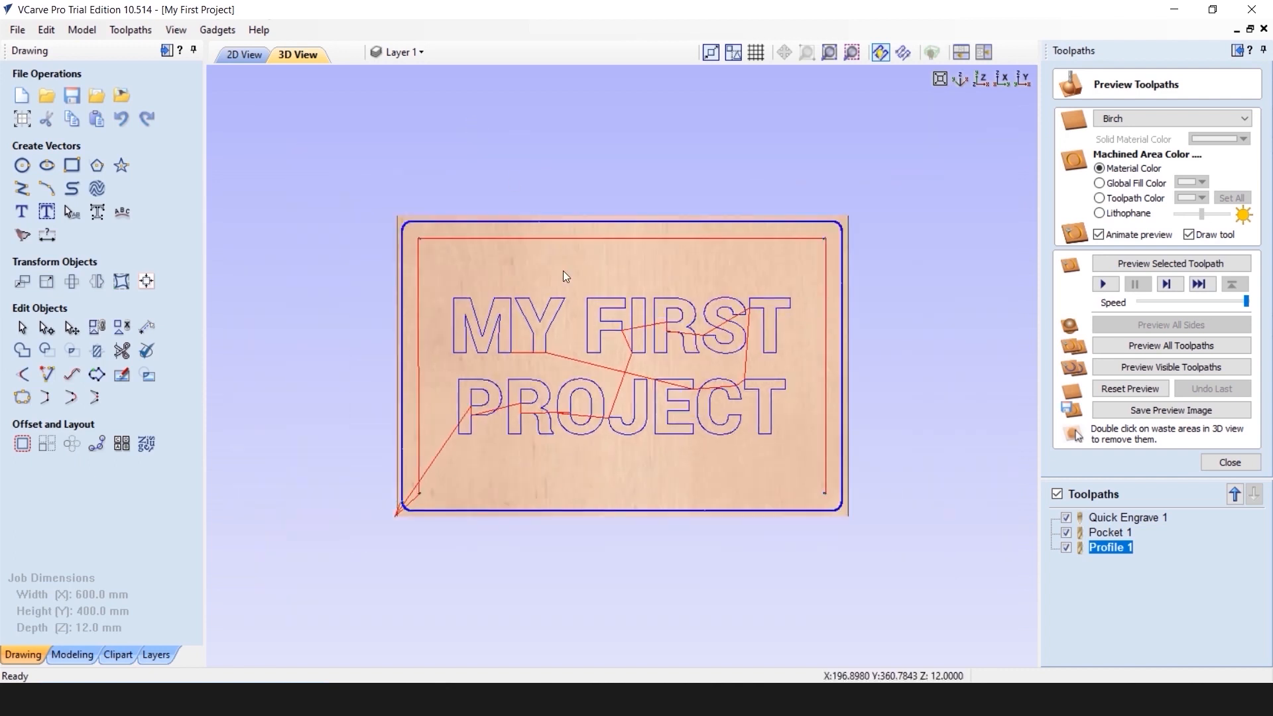
{"action": "scroll", "coordinate": [528, 209], "scroll_direction": "up", "scroll_amount": 5}
{"action": "scroll", "coordinate": [438, 120], "scroll_direction": "down", "scroll_amount": 3}
{"action": "scroll", "coordinate": [464, 117], "scroll_direction": "up", "scroll_amount": 4}
{"action": "scroll", "coordinate": [484, 116], "scroll_direction": "down", "scroll_amount": 4}
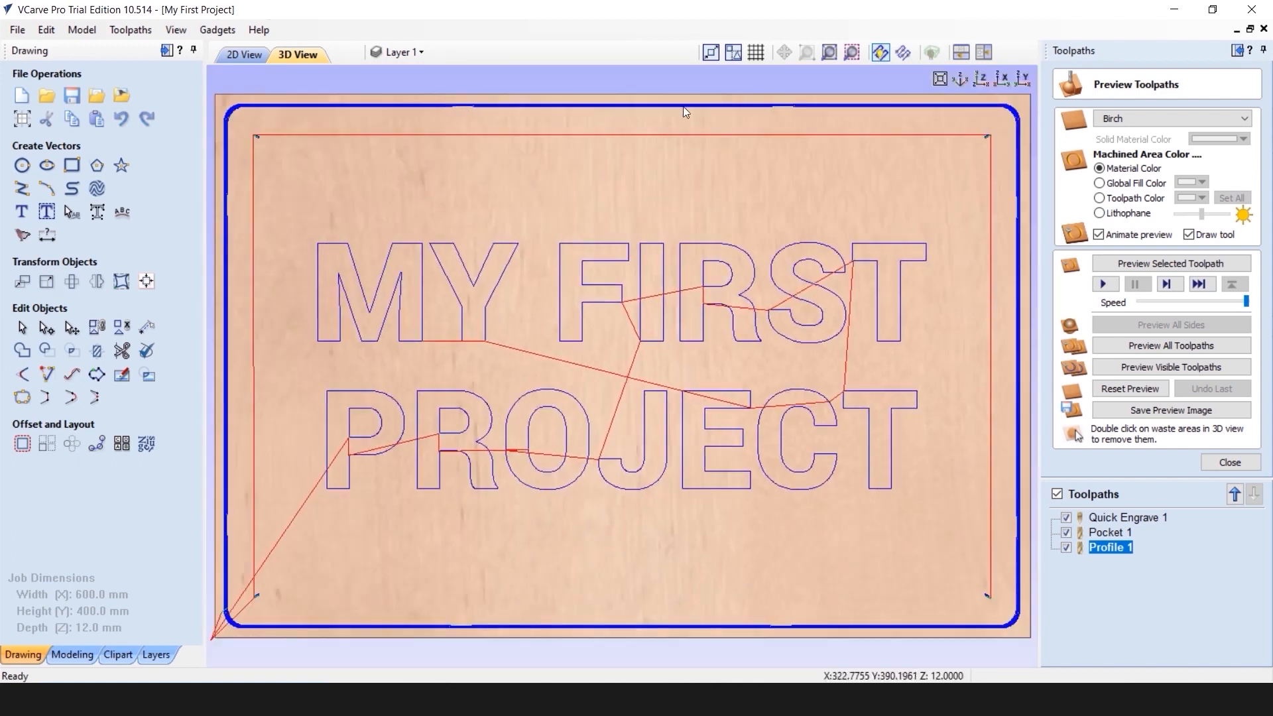
{"action": "left_click", "coordinate": [234, 57]}
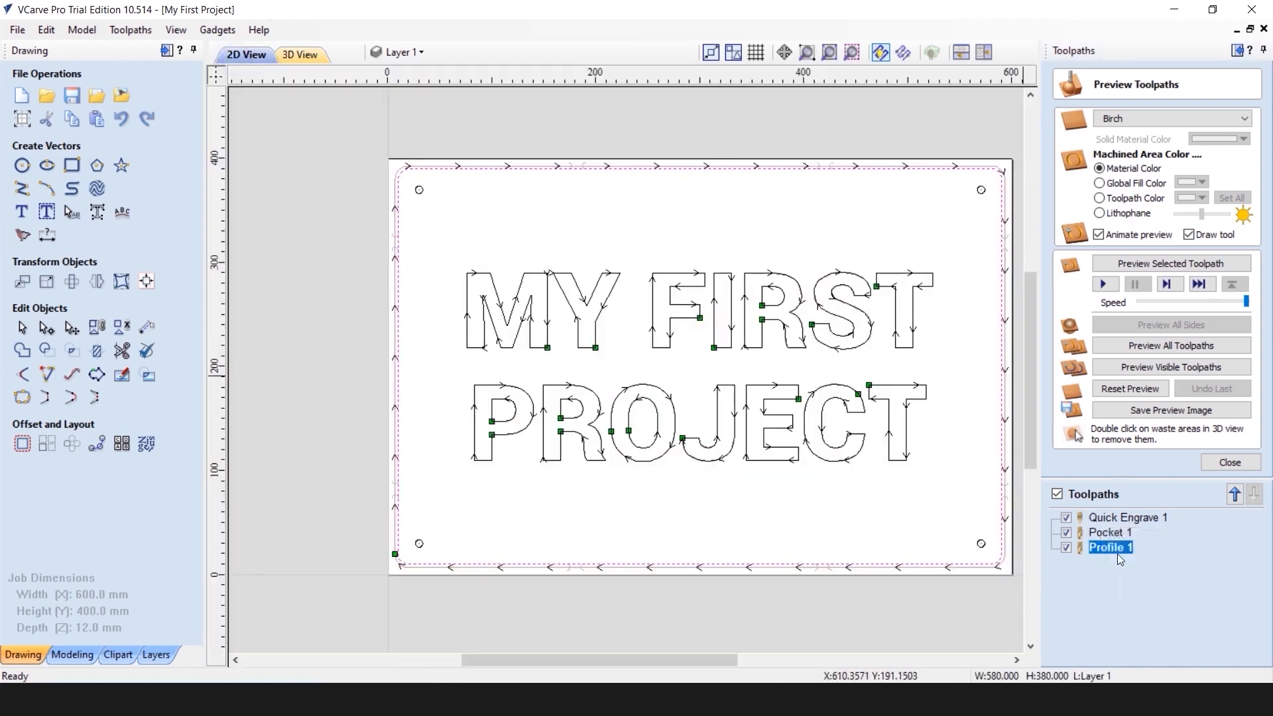
{"action": "left_click", "coordinate": [1228, 463]}
Step: Select the engrave, pocket and profile toolpaths one after another to check which vectors each one machines
{"action": "left_click", "coordinate": [1116, 403]}
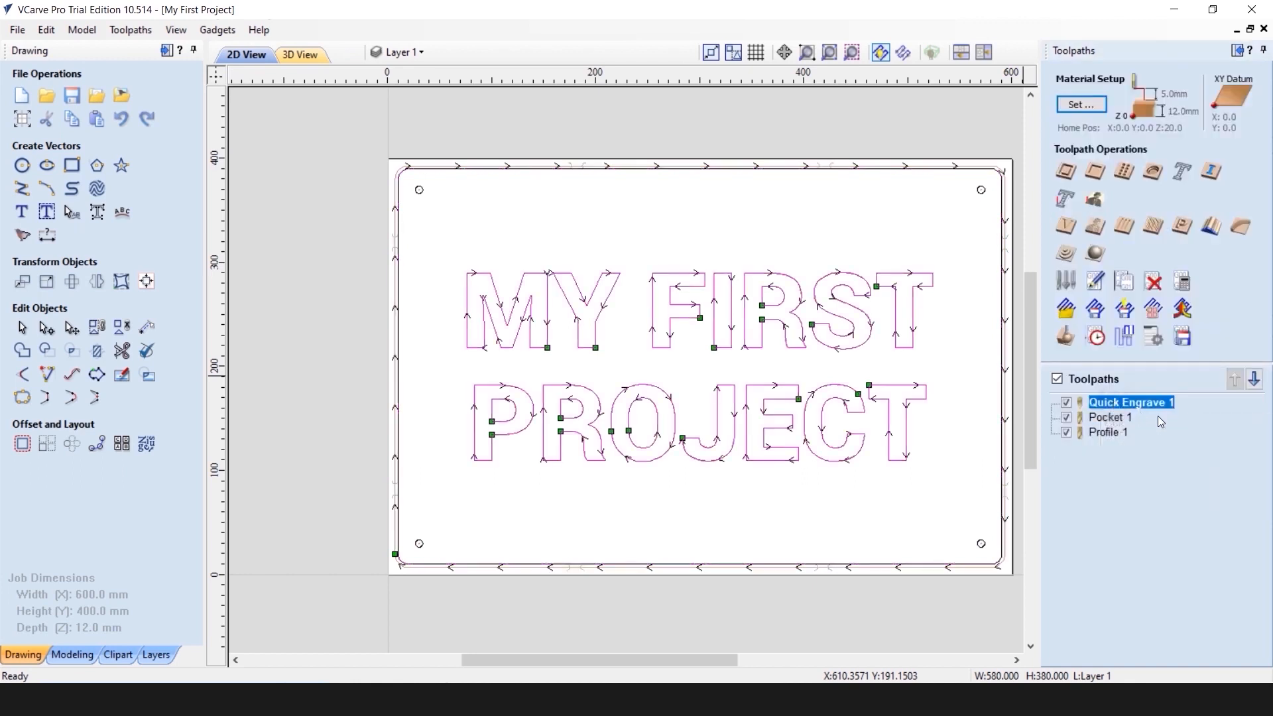
{"action": "left_click", "coordinate": [1141, 423]}
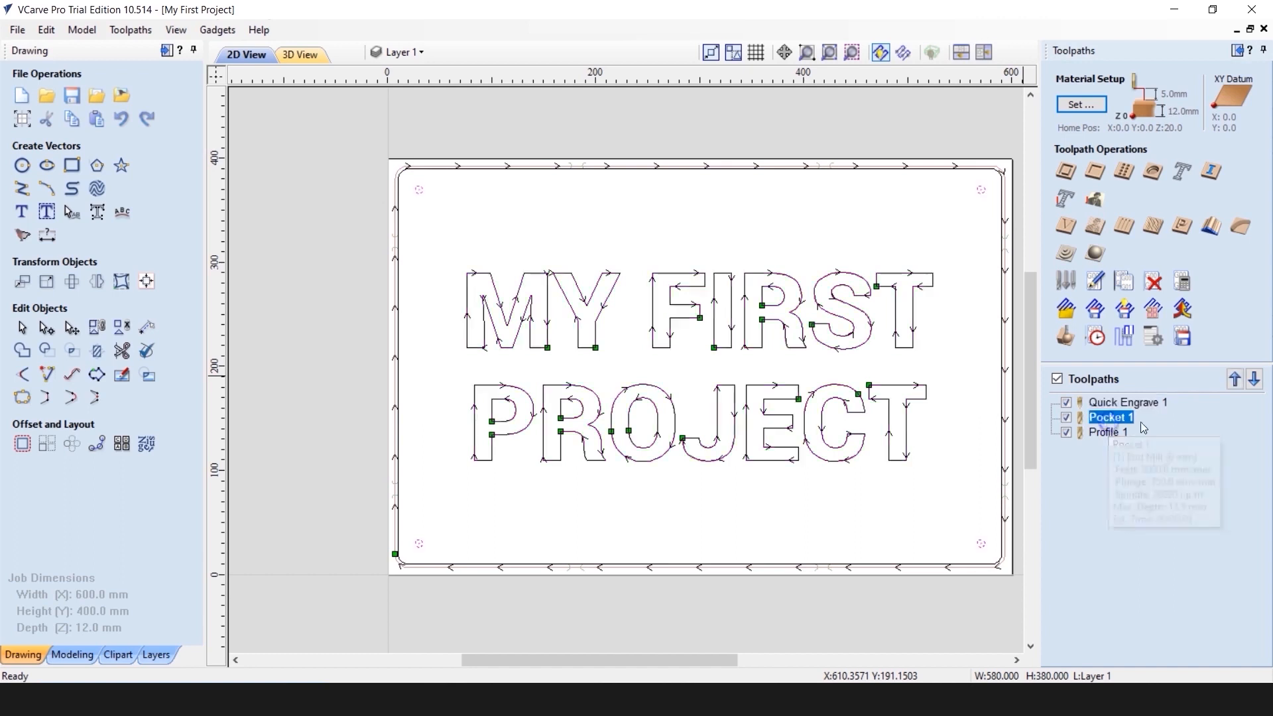
{"action": "left_click", "coordinate": [1127, 432]}
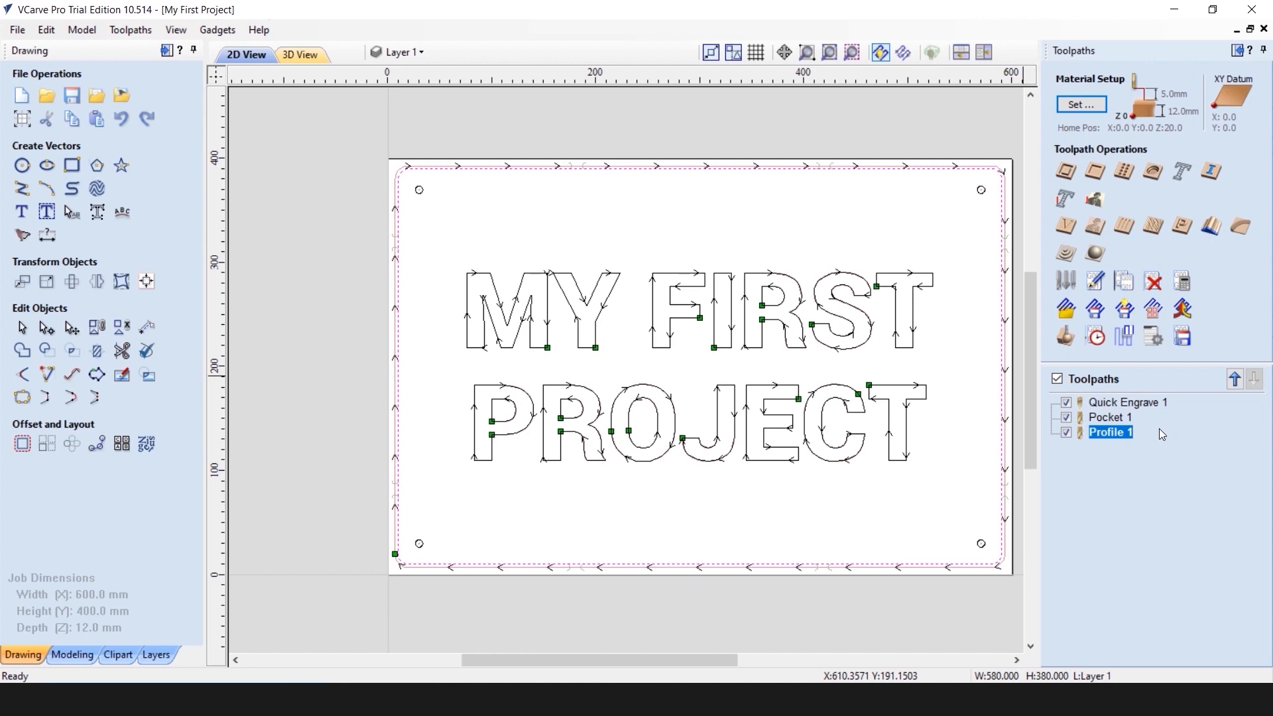
Step: Rename the Quick Engrave 1 toolpath as "Engrave - 6.35 mm v-groove"
{"action": "mouse_move", "coordinate": [1112, 407]}
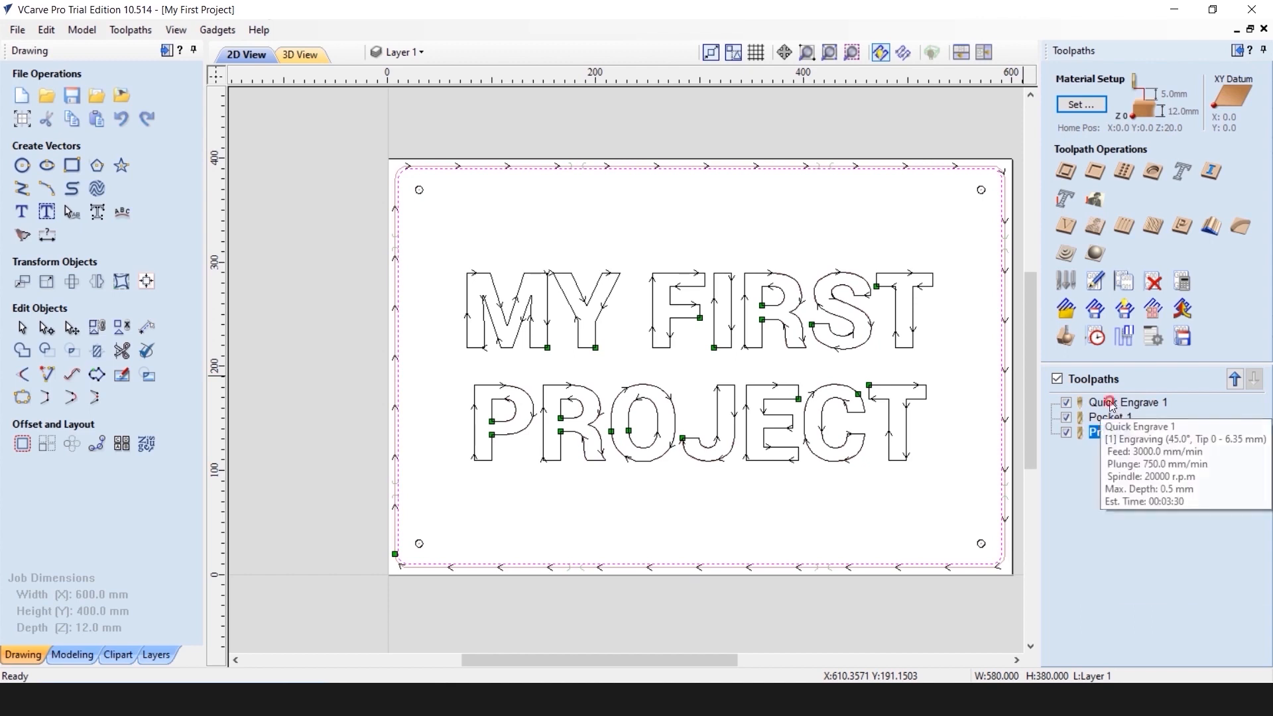
{"action": "right_click", "coordinate": [1112, 406]}
{"action": "left_click", "coordinate": [1137, 473]}
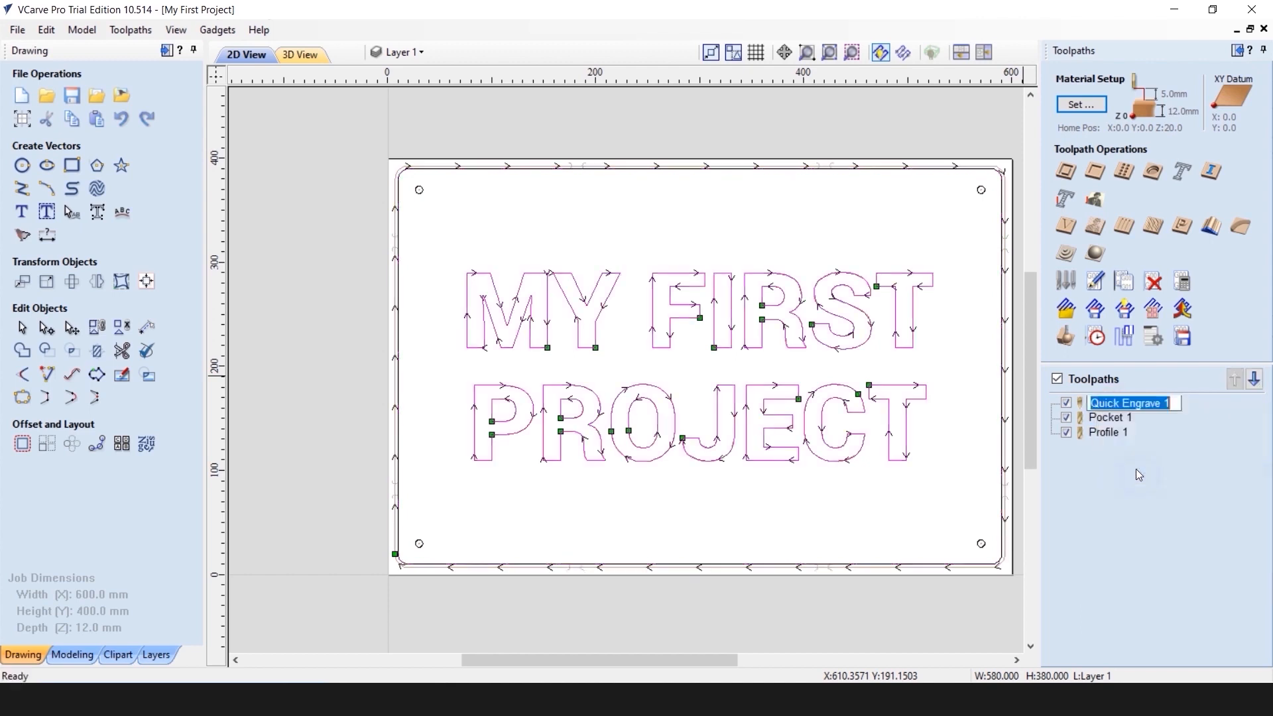
{"action": "double_click", "coordinate": [1106, 404]}
{"action": "key", "text": "BackSpace"}
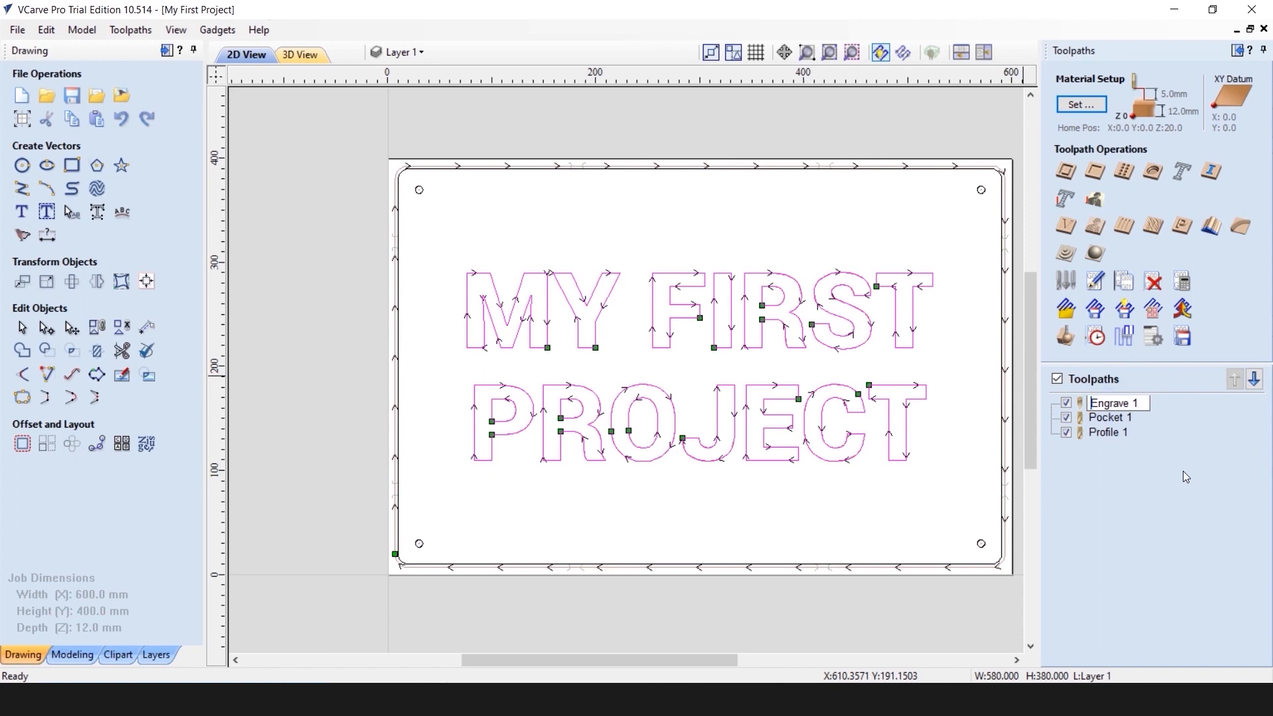
{"action": "double_click", "coordinate": [1134, 404]}
{"action": "key", "text": "BackSpace"}
{"action": "type", "text": "- 6.35 mm"}
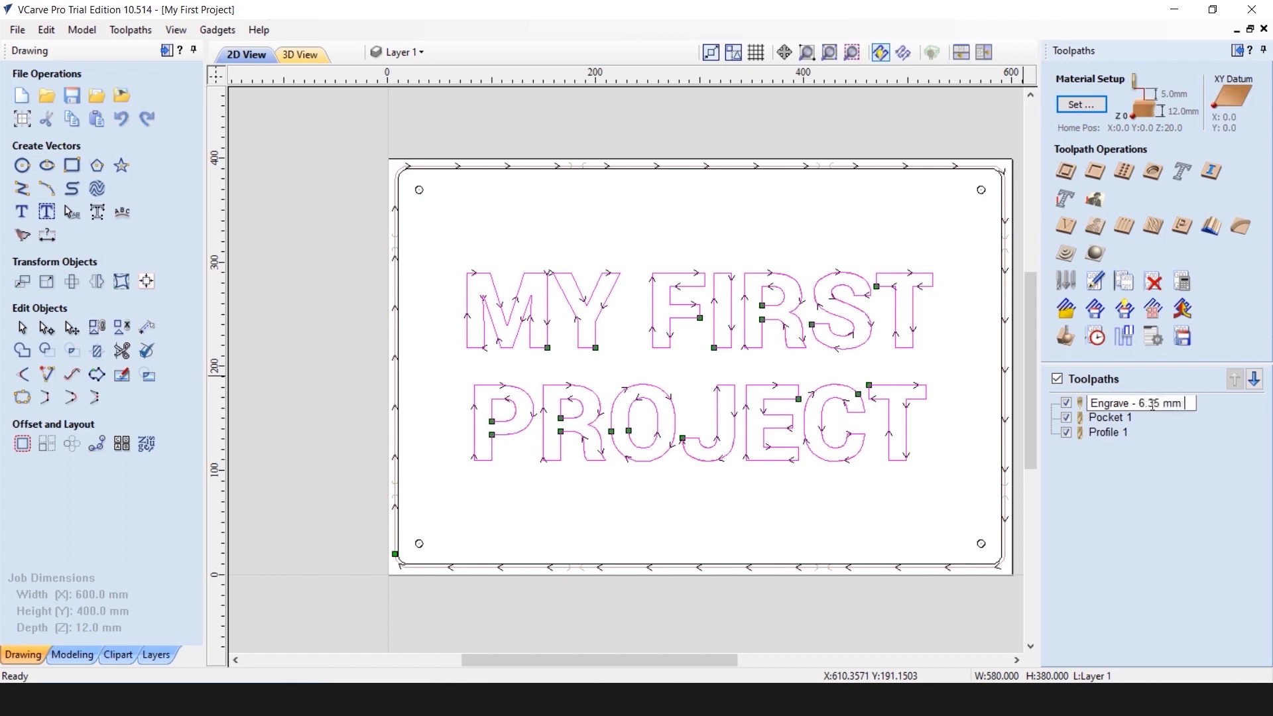
{"action": "type", "text": " v-groove"}
{"action": "key", "text": "Return"}
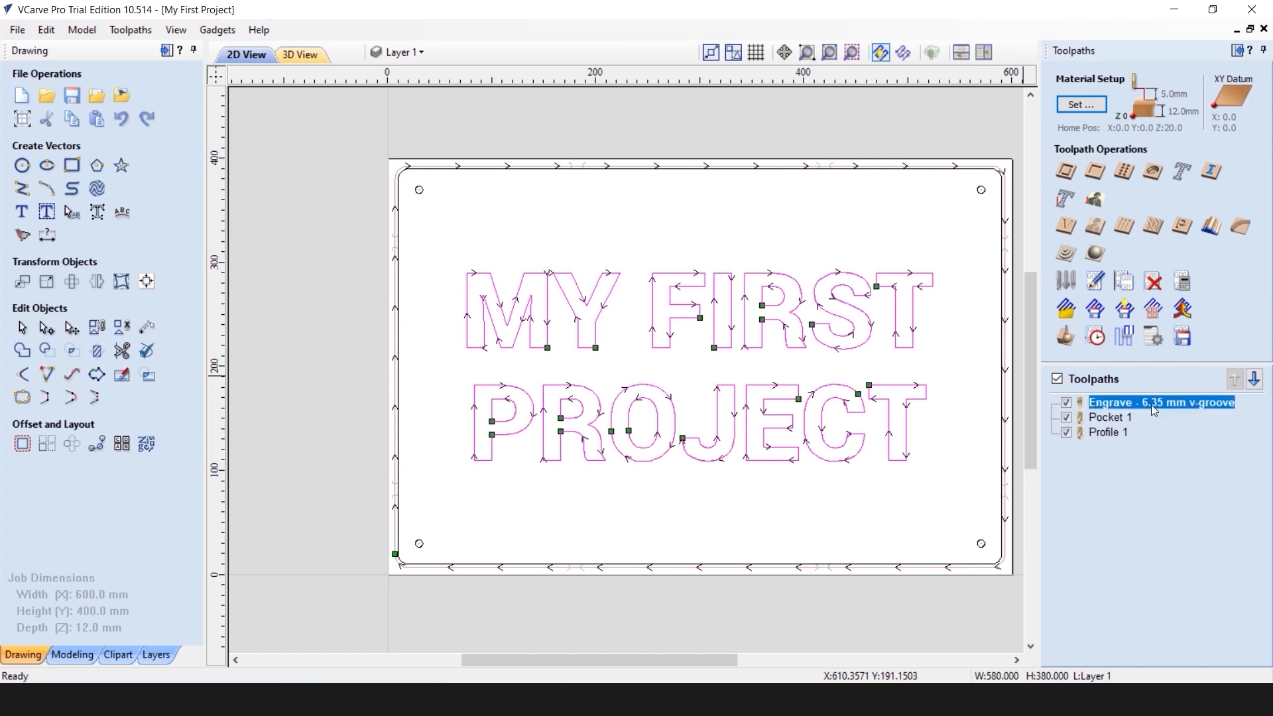
Step: Rename the Pocket 1 toolpath as "Pocket - 6 mm flat end"
{"action": "left_click", "coordinate": [1120, 418]}
{"action": "right_click", "coordinate": [1121, 420]}
{"action": "left_click", "coordinate": [1127, 490]}
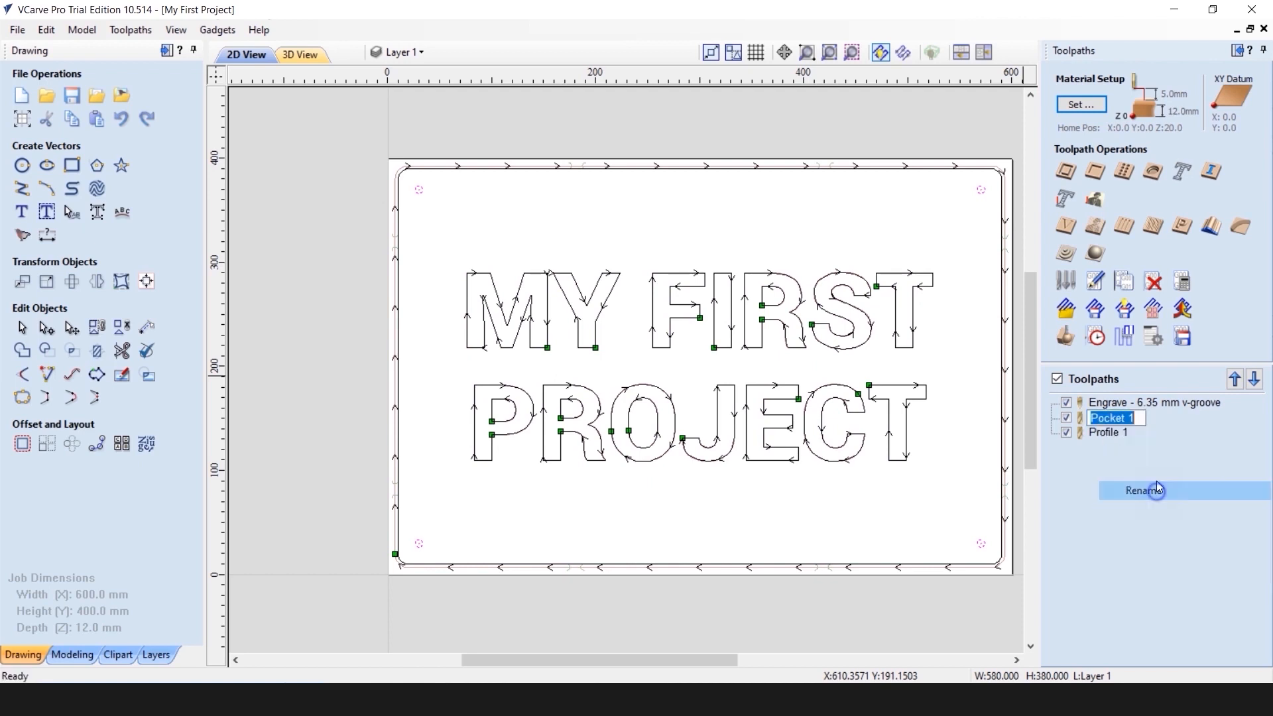
{"action": "double_click", "coordinate": [1137, 417]}
{"action": "type", "text": "- 6"}
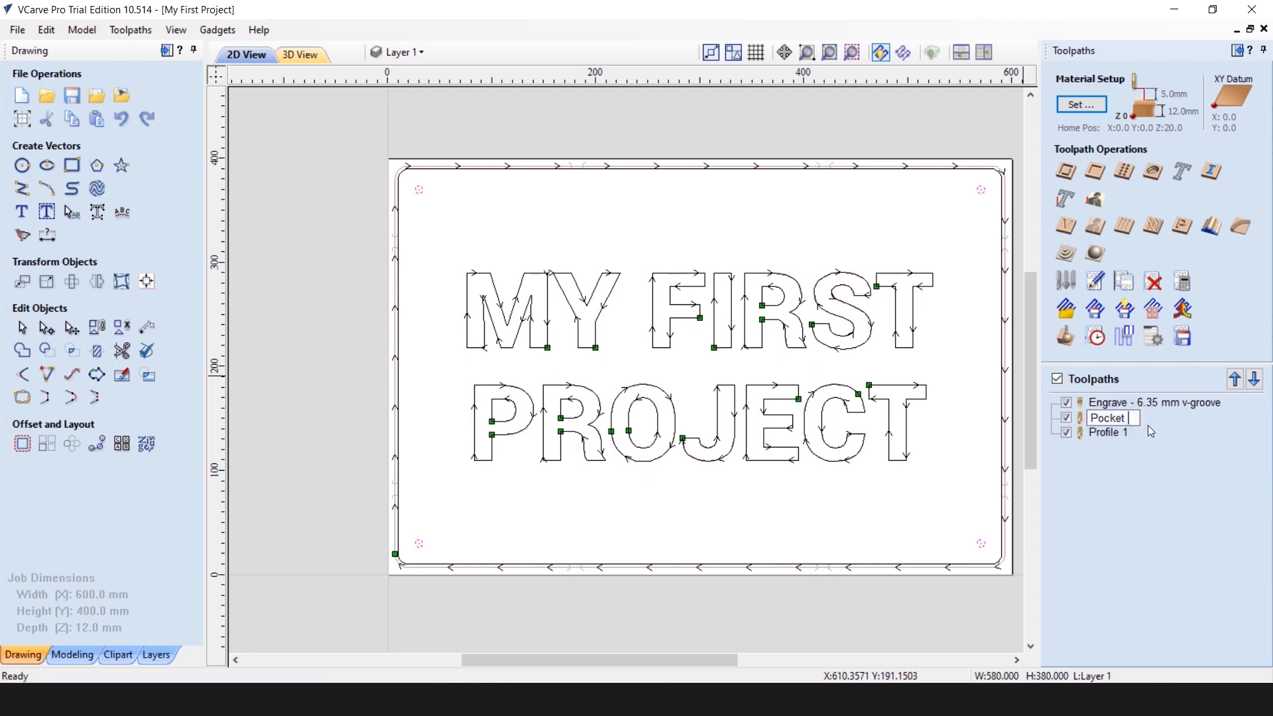
{"action": "type", "text": " mm flat end"}
{"action": "key", "text": "Return"}
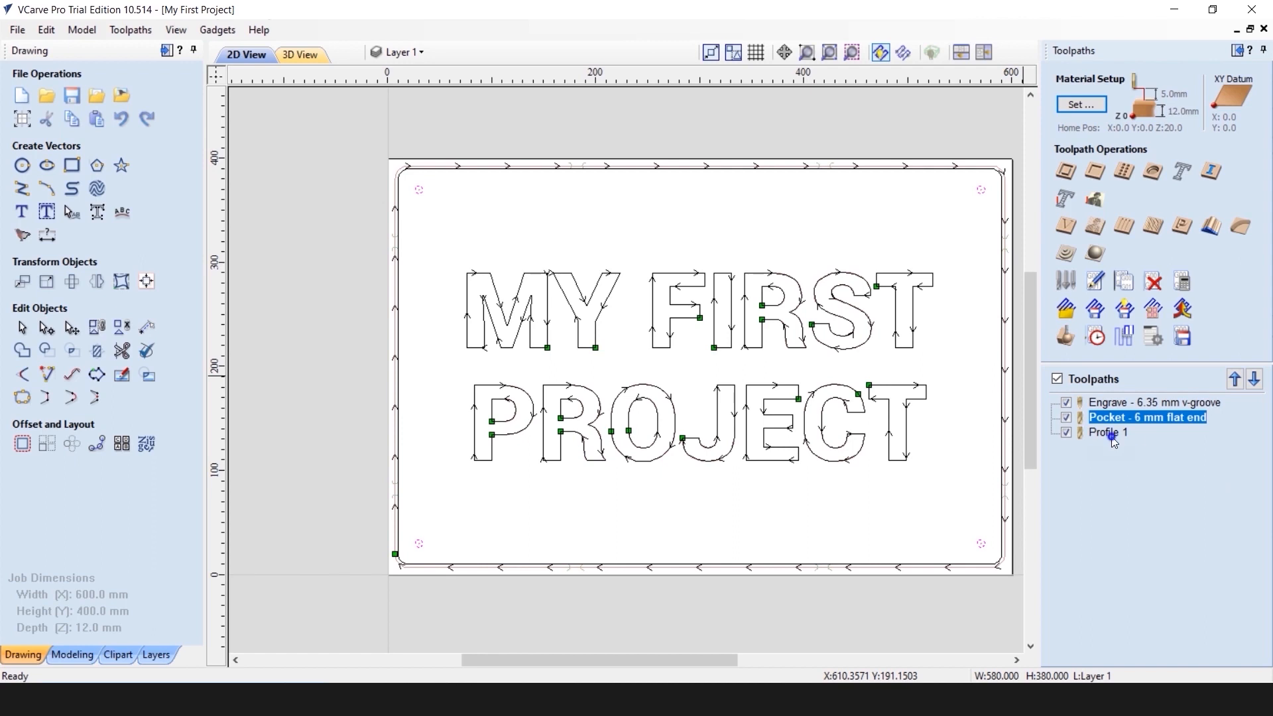
Step: Rename the Profile 1 toolpath as "Profile - 6 mm flat end"
{"action": "left_click", "coordinate": [1108, 432]}
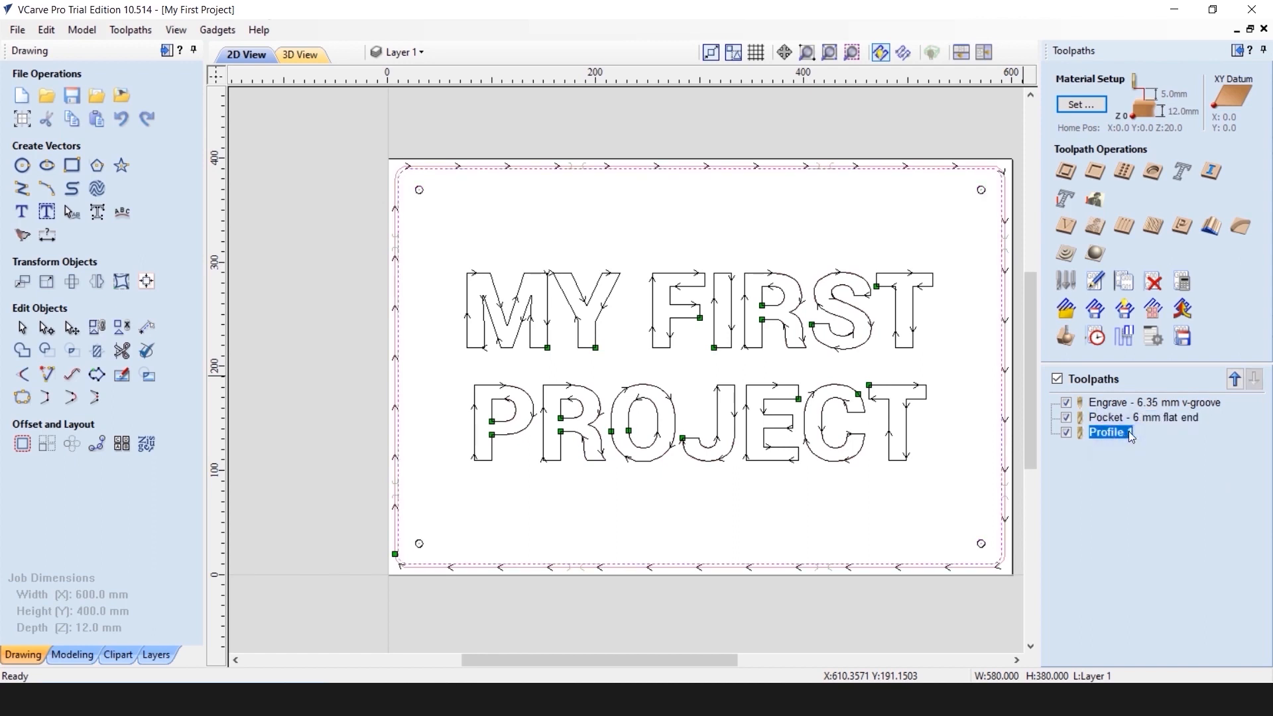
{"action": "right_click", "coordinate": [1131, 436]}
{"action": "left_click", "coordinate": [1143, 504]}
{"action": "type", "text": "Profile - 6 mm flat end"}
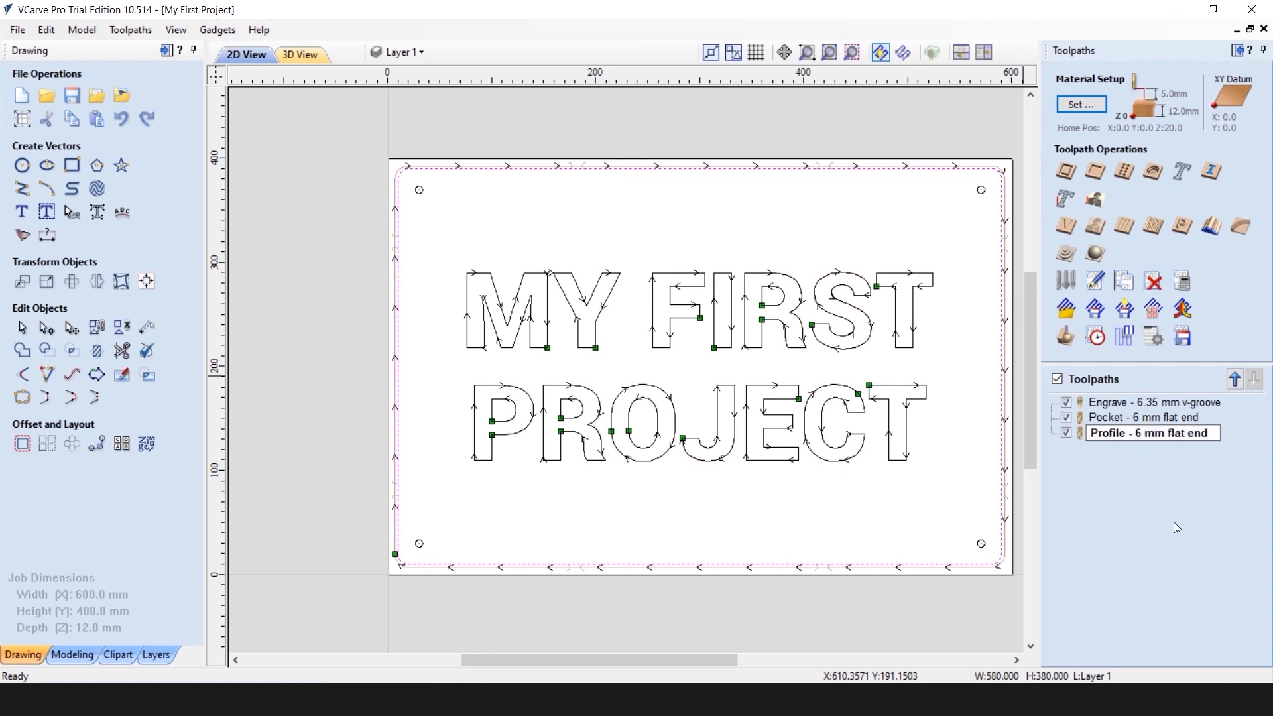
{"action": "key", "text": "Return"}
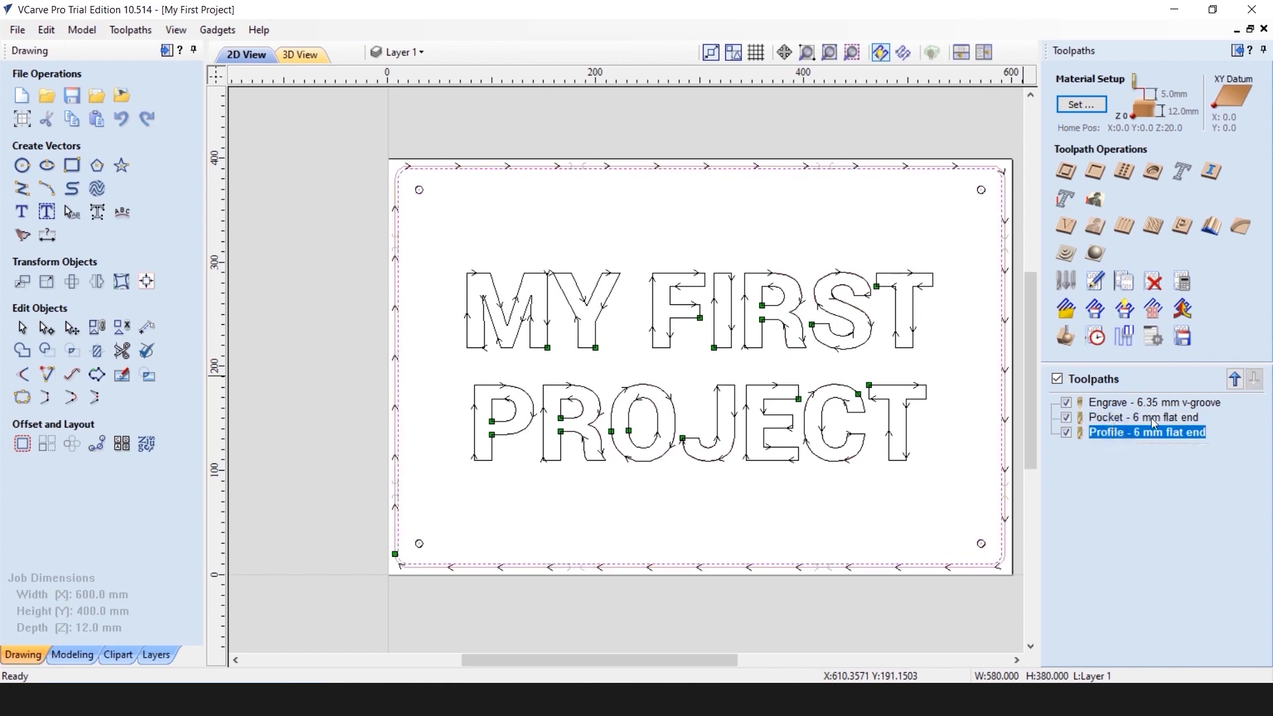
Step: Move the profile toolpath to the start of the toolpath order and then return it to the end
{"action": "left_click", "coordinate": [1236, 383]}
{"action": "left_click", "coordinate": [1236, 385]}
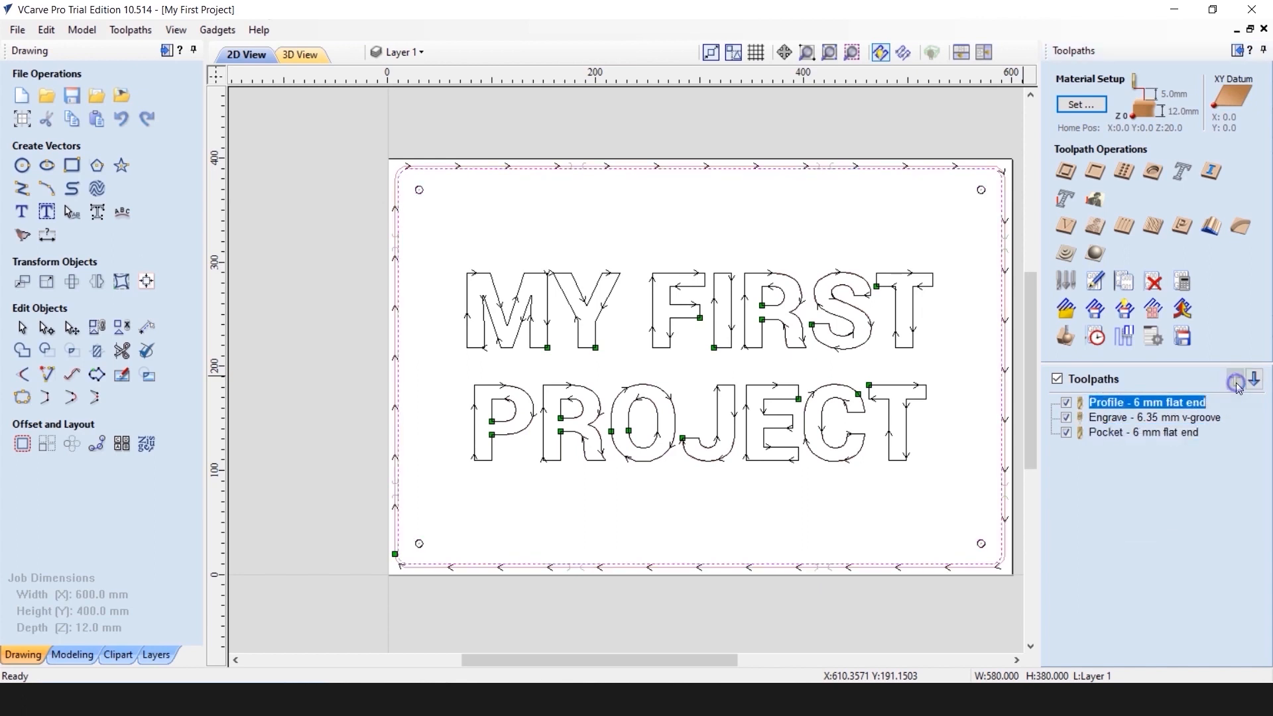
{"action": "left_click", "coordinate": [1256, 382]}
{"action": "left_click", "coordinate": [1257, 382]}
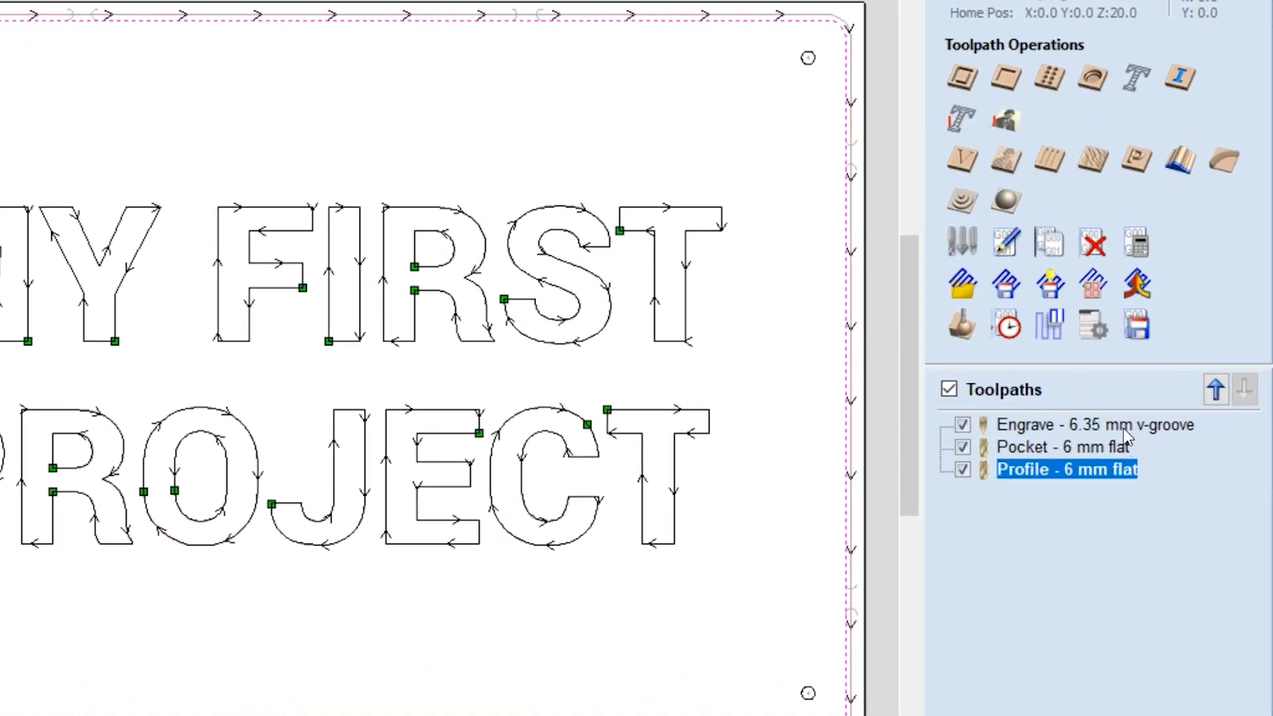
Step: Make sure all toolpaths are visible and open the settings for saving toolpaths
{"action": "mouse_move", "coordinate": [1172, 404]}
{"action": "left_click", "coordinate": [949, 390]}
{"action": "left_click", "coordinate": [949, 391]}
{"action": "left_click", "coordinate": [1145, 331]}
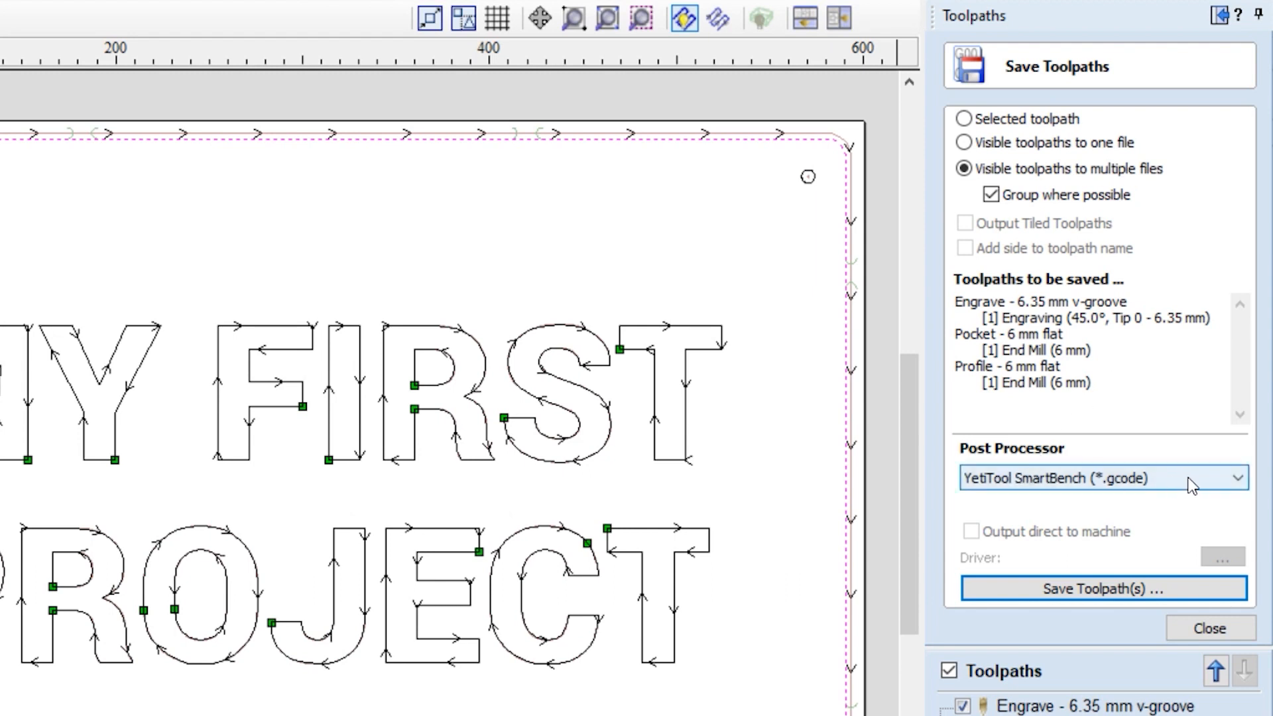
Step: Save the visible toolpaths as YetiTool SmartBench G-code files named "First Routing Project" in the First Routing Project folder
{"action": "left_click", "coordinate": [1085, 595]}
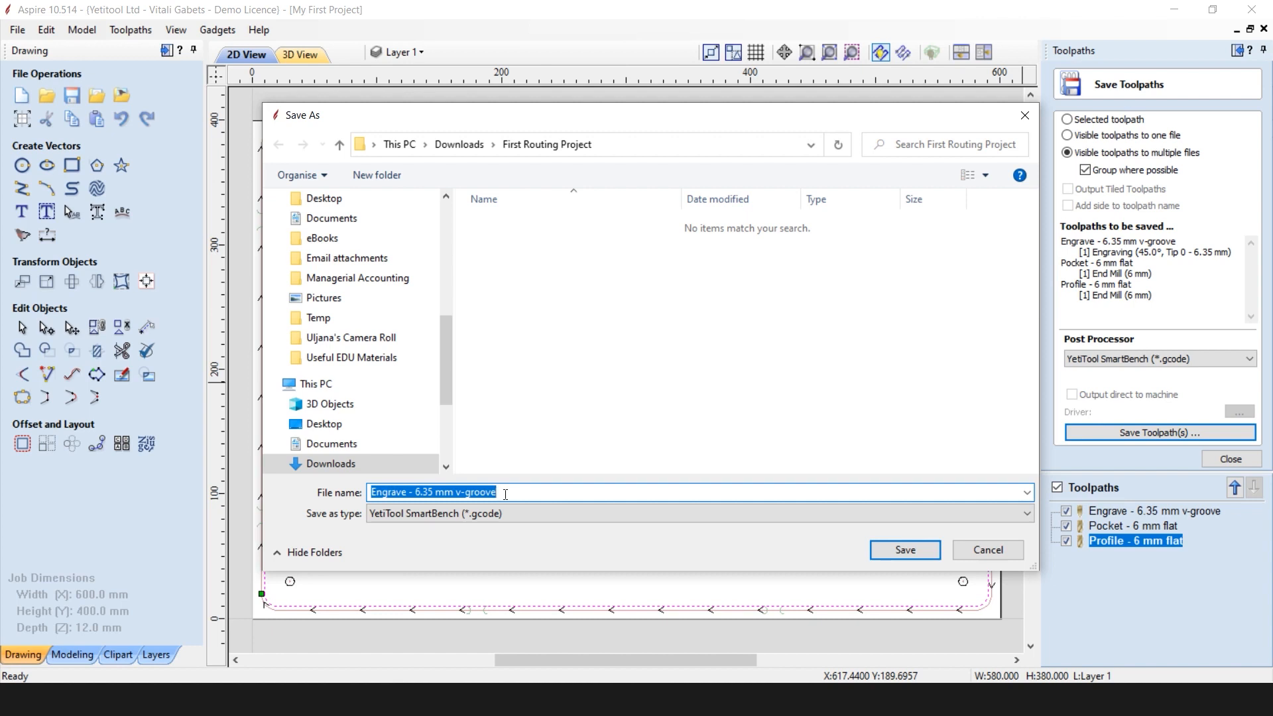
{"action": "type", "text": "Fi"}
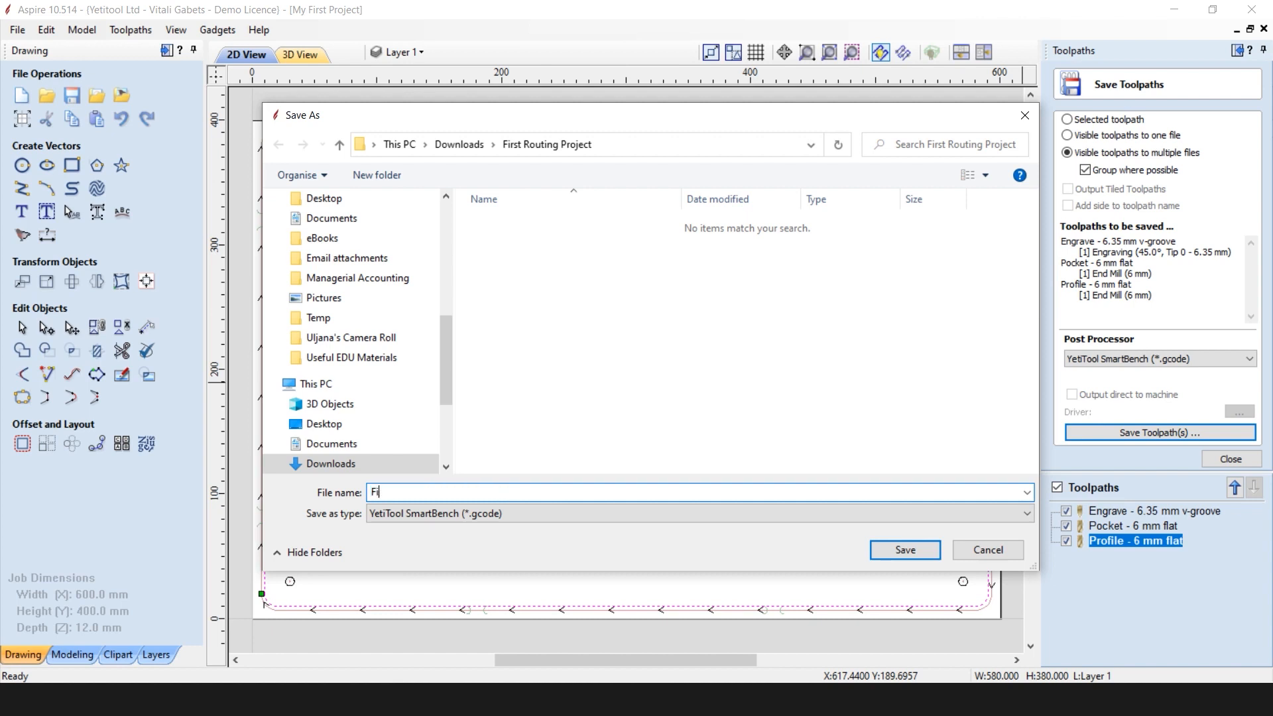
{"action": "type", "text": "rst Routing Project"}
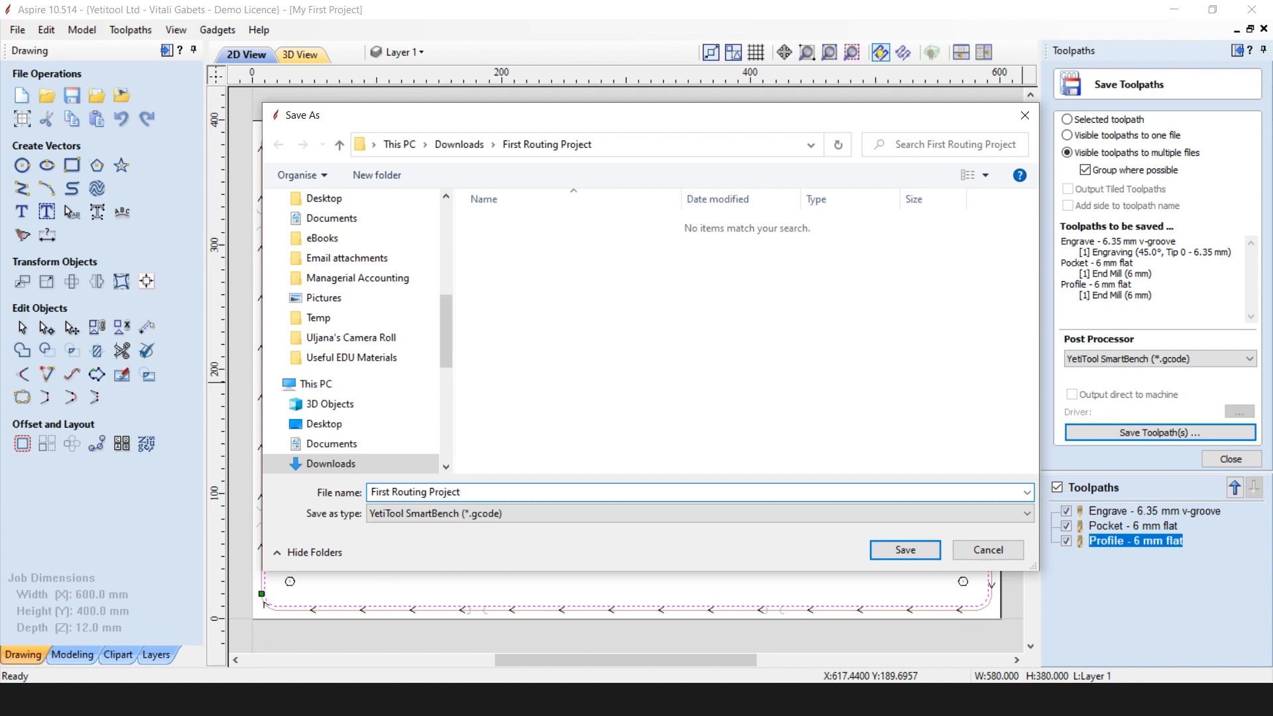
{"action": "left_click", "coordinate": [917, 553]}
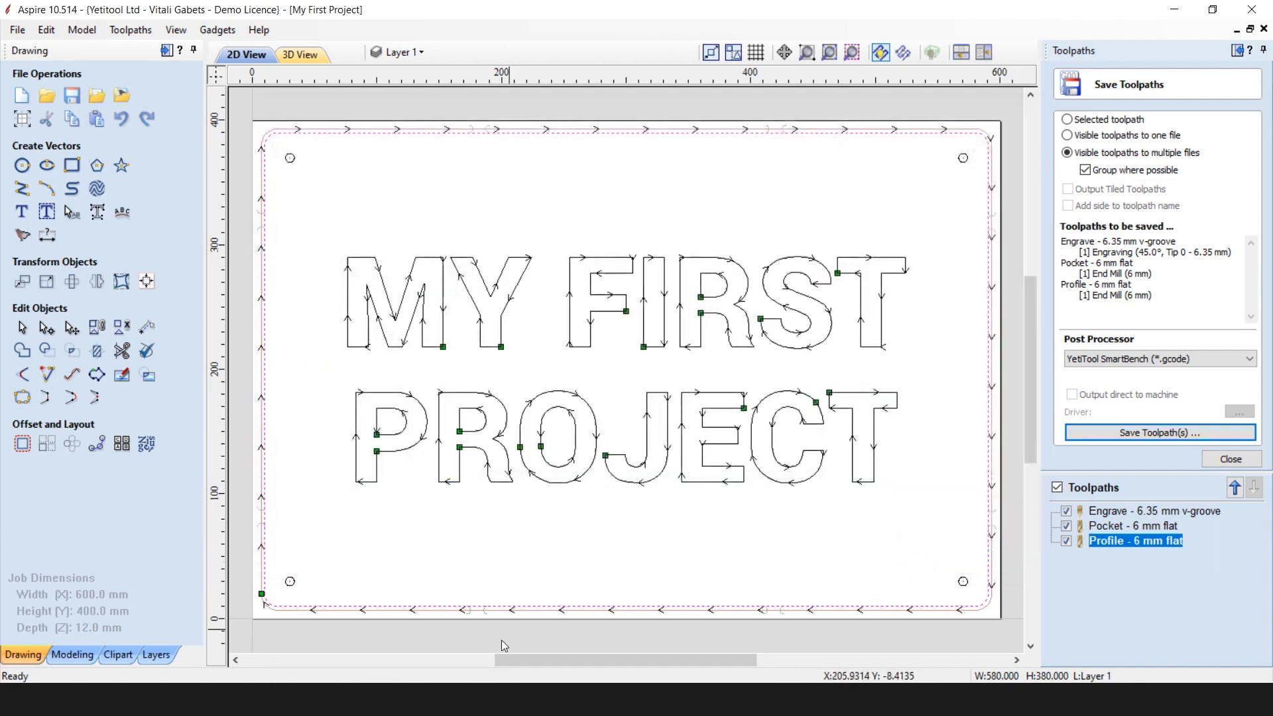
Step: Switch to File Explorer and open the First Routing Project folder in Downloads
{"action": "key", "text": "super+e"}
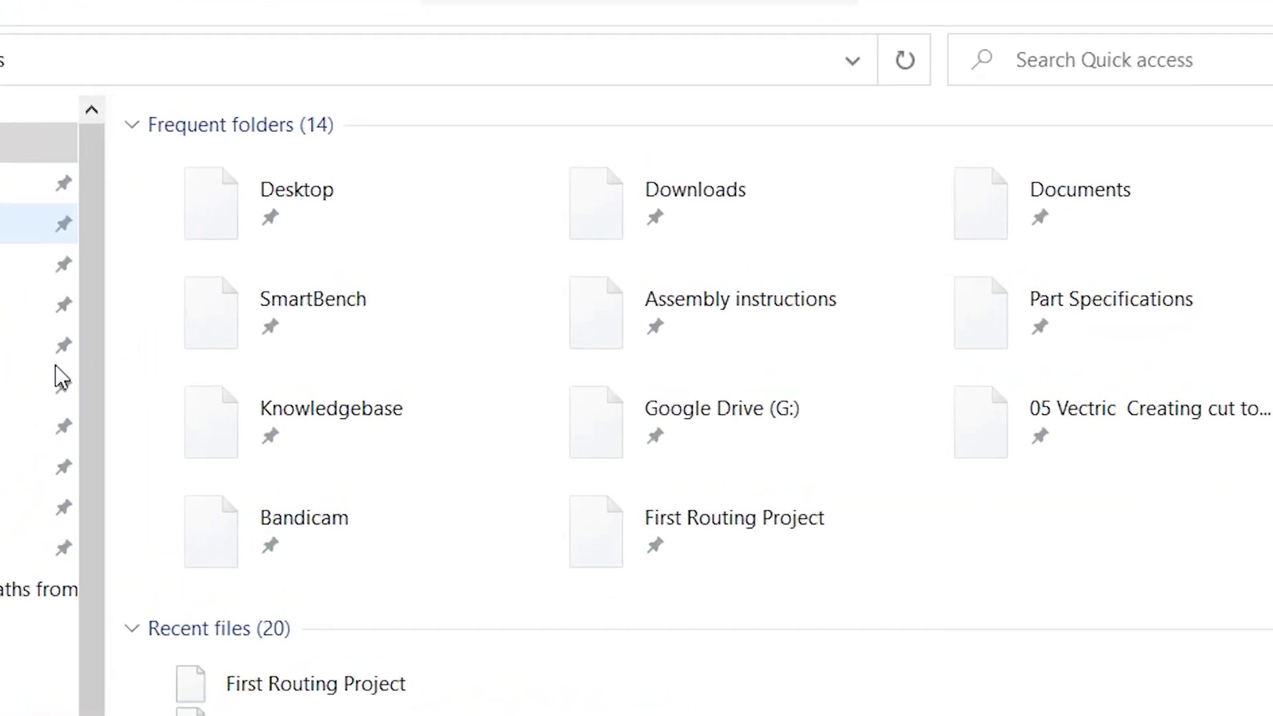
{"action": "left_click", "coordinate": [2, 214]}
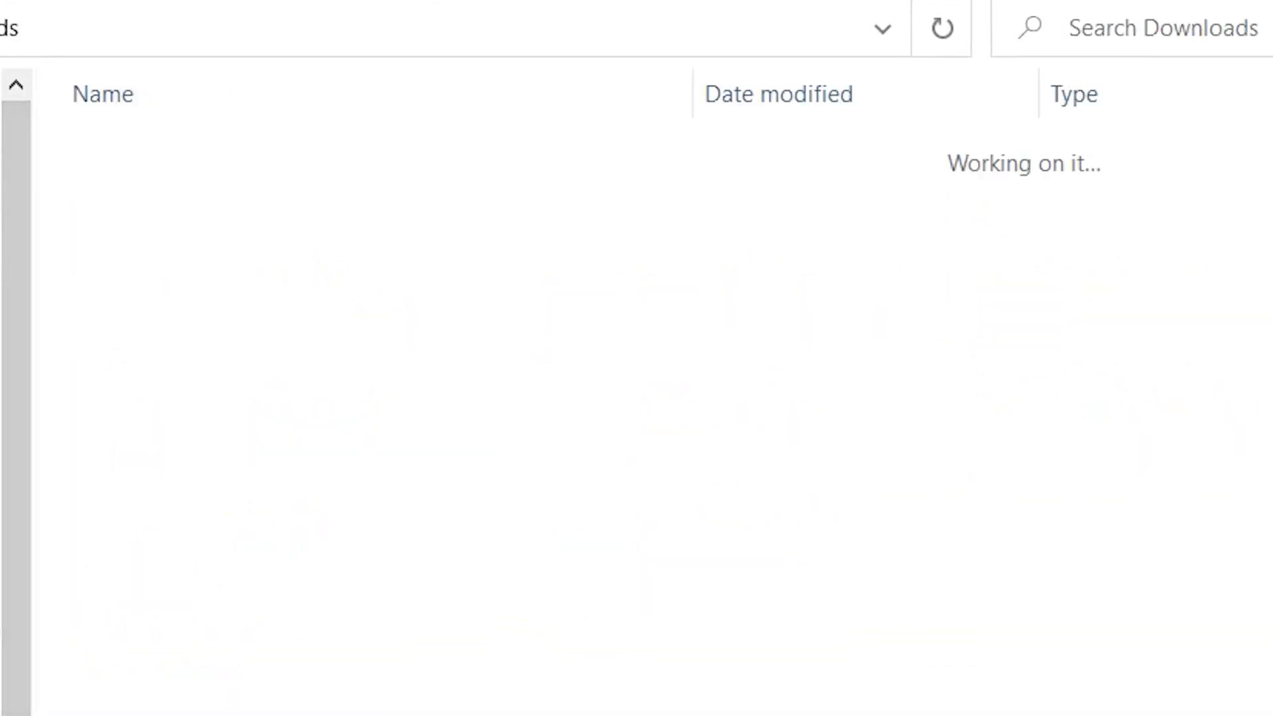
{"action": "double_click", "coordinate": [193, 197]}
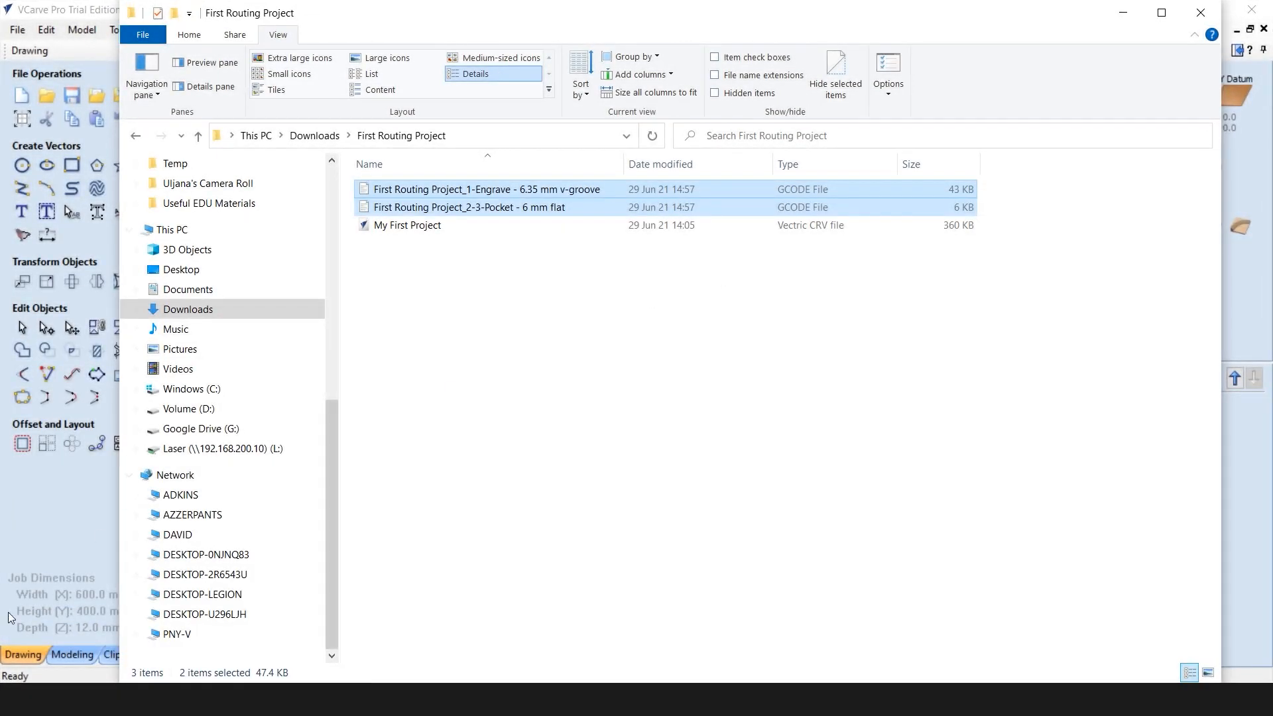
Step: Launch Yeti Tool SmartTransfer and choose V's SmartBench as the machine to receive the files
{"action": "key", "text": "super"}
{"action": "type", "text": "ye"}
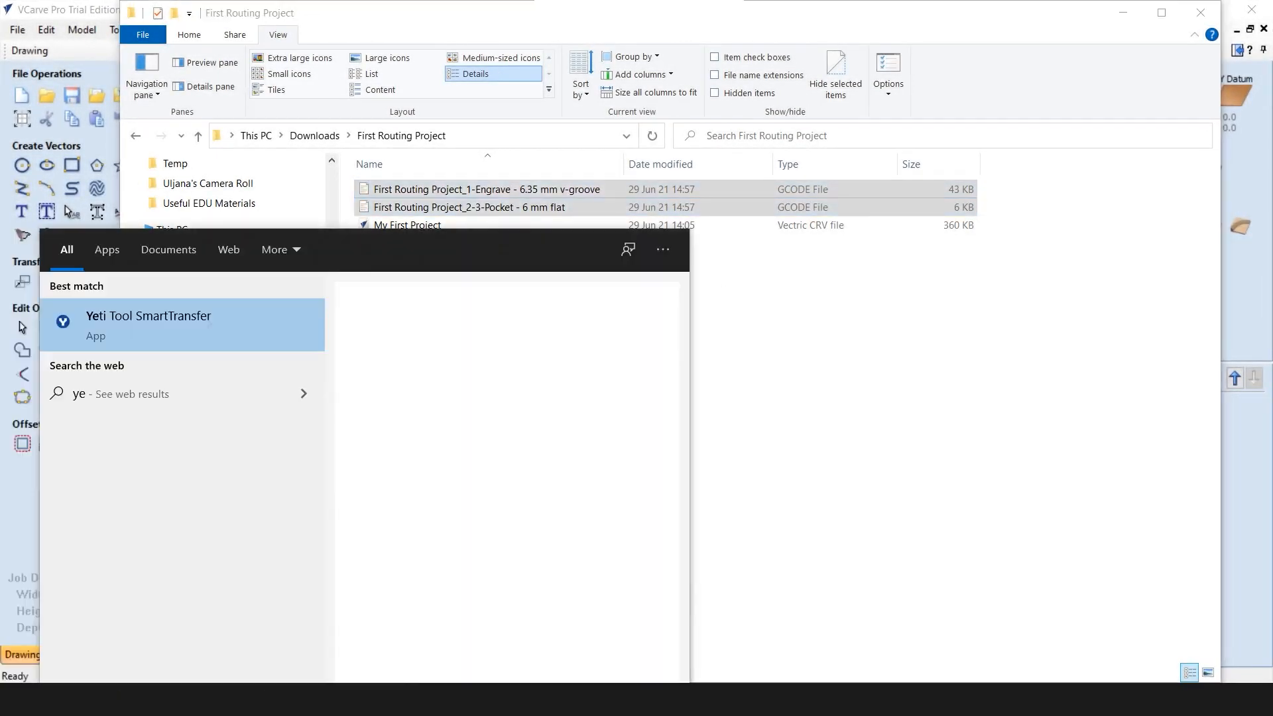
{"action": "left_click", "coordinate": [158, 320]}
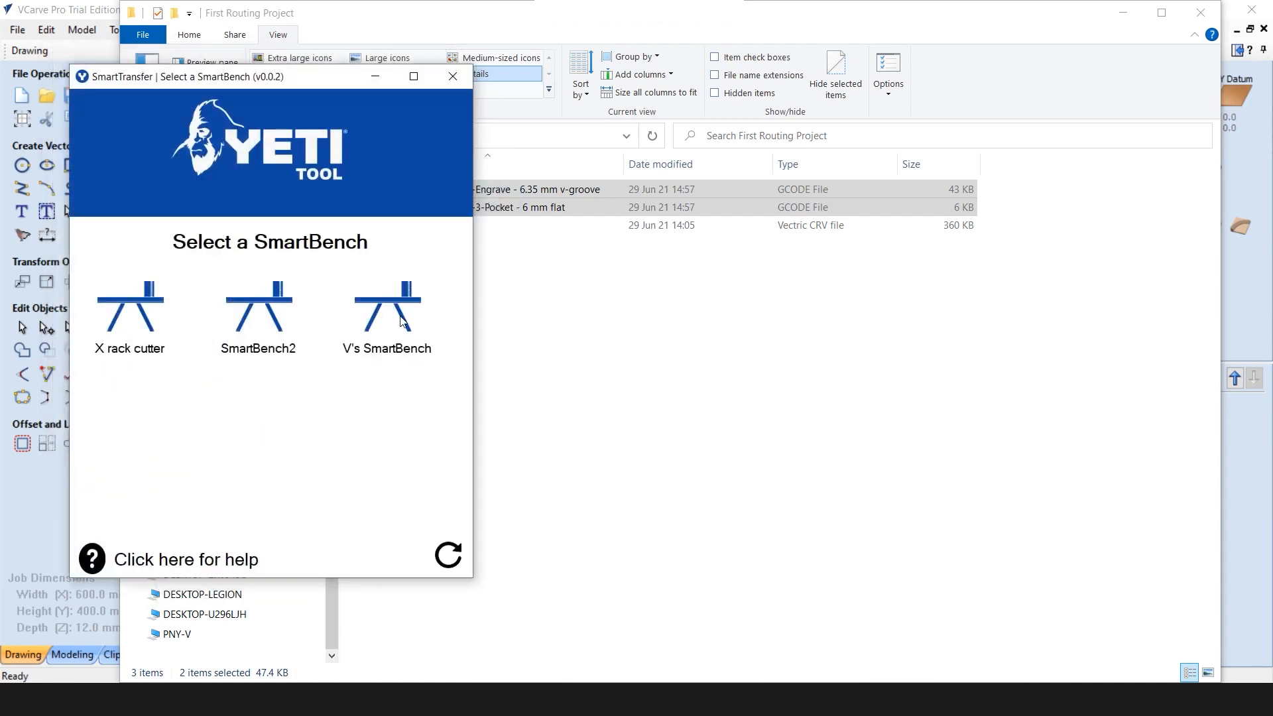
{"action": "left_click", "coordinate": [396, 313]}
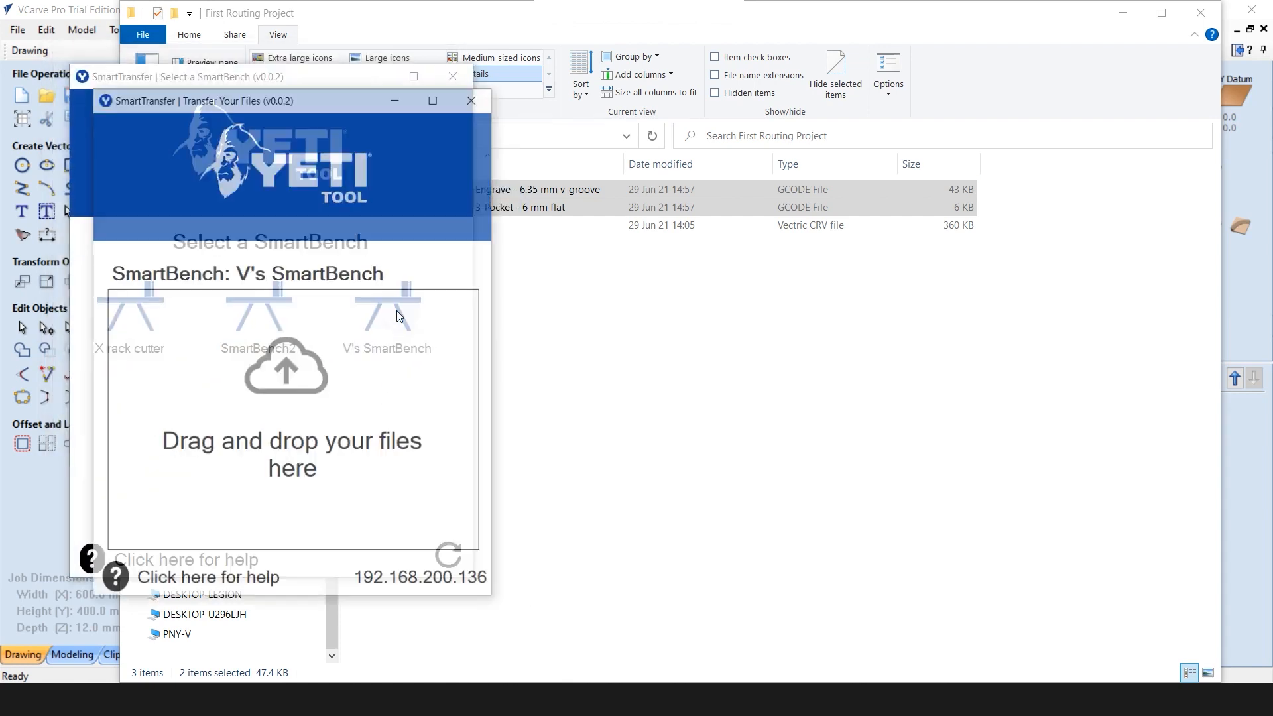
Step: Narrow the File Explorer window to uncover SmartTransfer, and transfer the engrave and pocket G-code files to V's SmartBench
{"action": "left_click", "coordinate": [575, 314]}
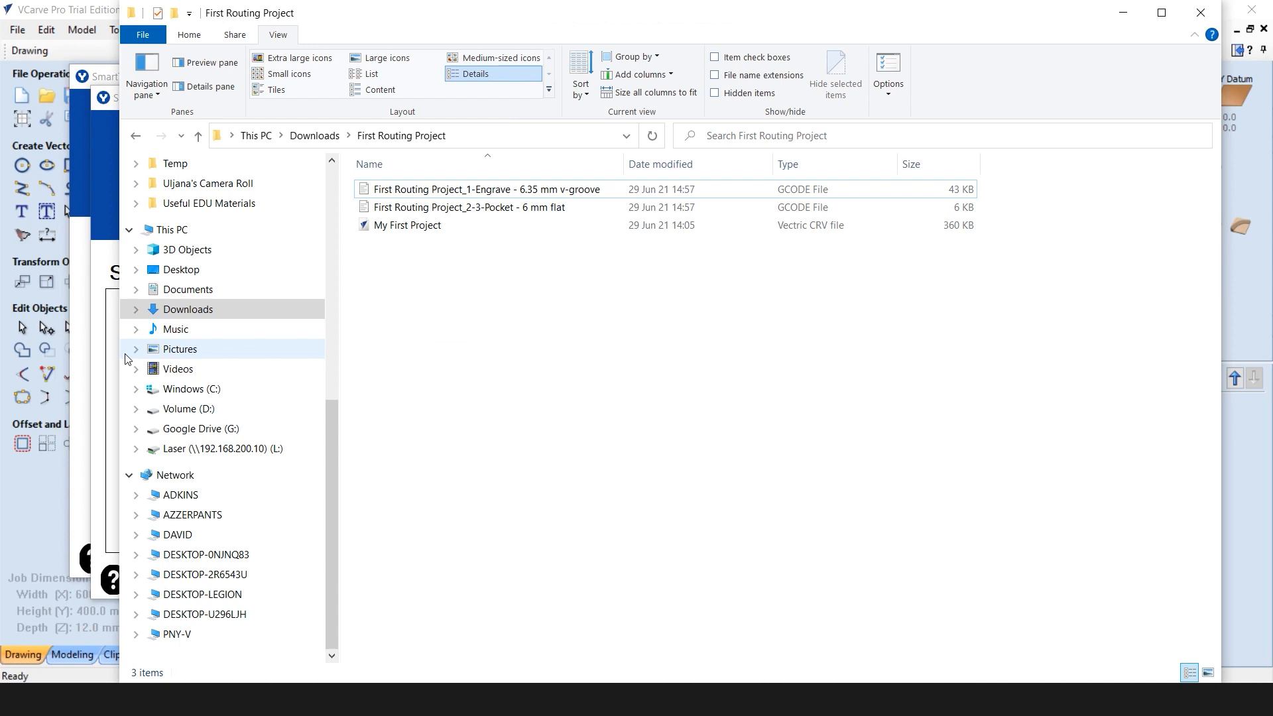
{"action": "left_click_drag", "start_coordinate": [121, 354], "coordinate": [521, 385]}
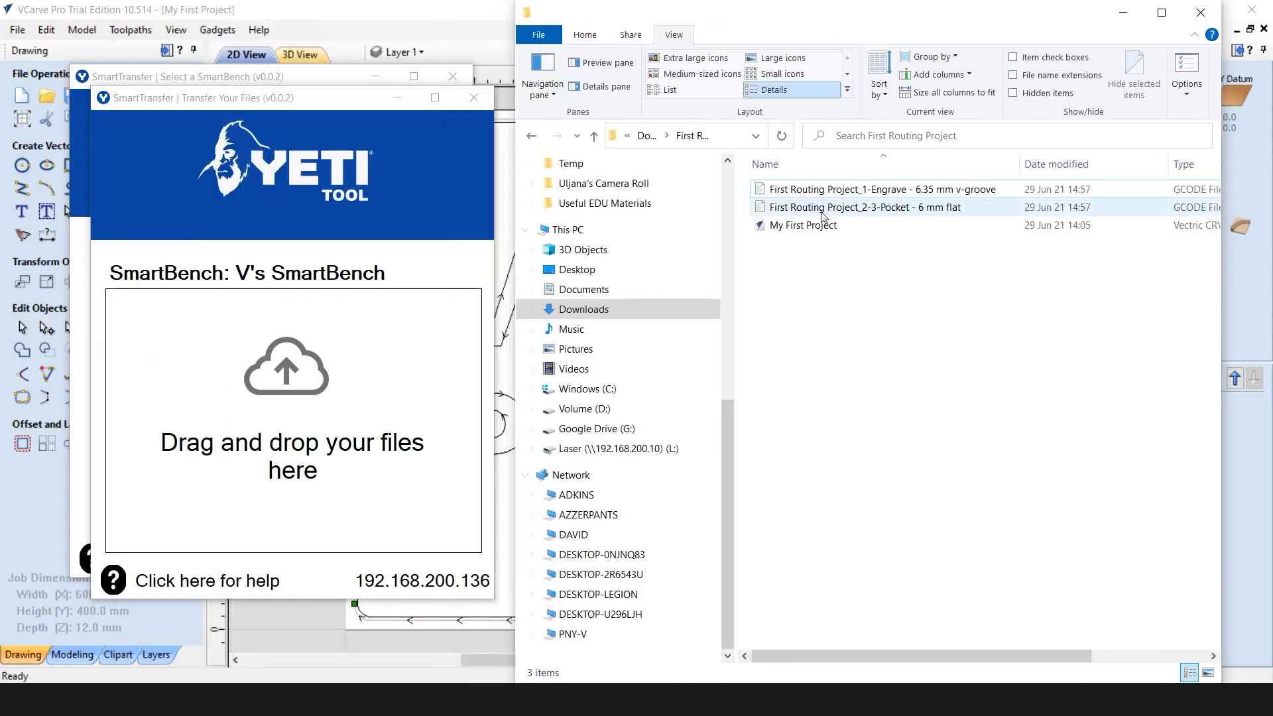
{"action": "left_click", "coordinate": [811, 190]}
{"action": "left_click", "coordinate": [804, 207], "text": "ctrl"}
{"action": "left_click_drag", "start_coordinate": [794, 193], "coordinate": [325, 382]}
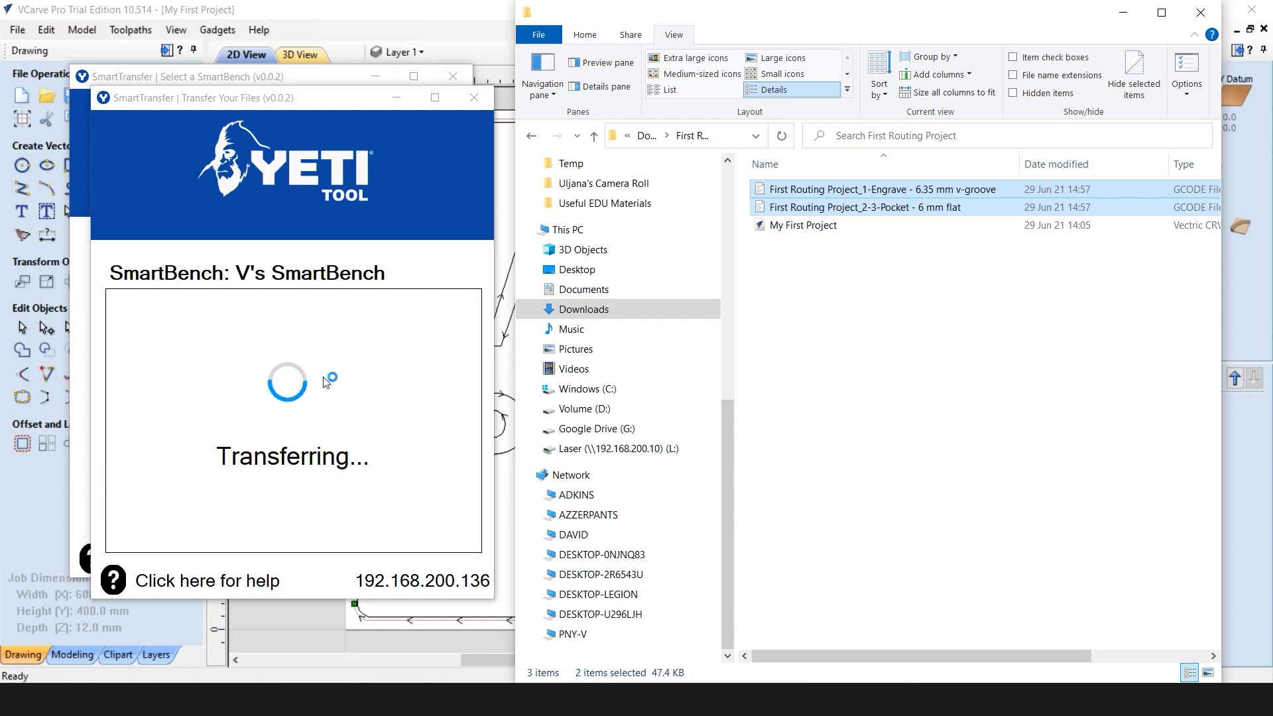